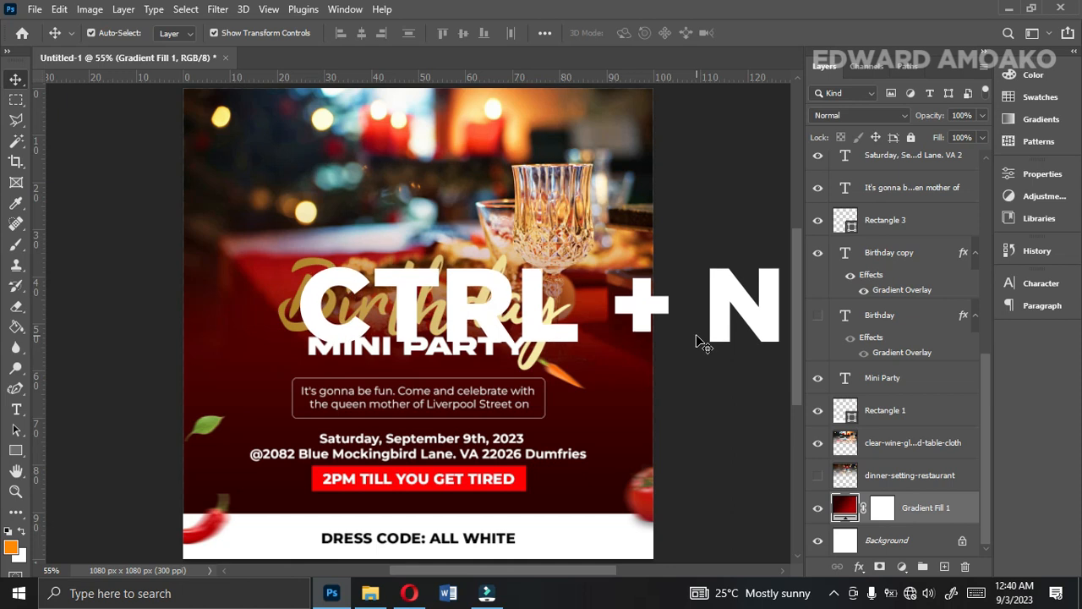
Create a new 1080 x 1080 pixel RGB document at 300 pixels/inch with a white background, named BIRTHDAY PARTY FLYER.
key("ctrl")
key("ctrl+n")
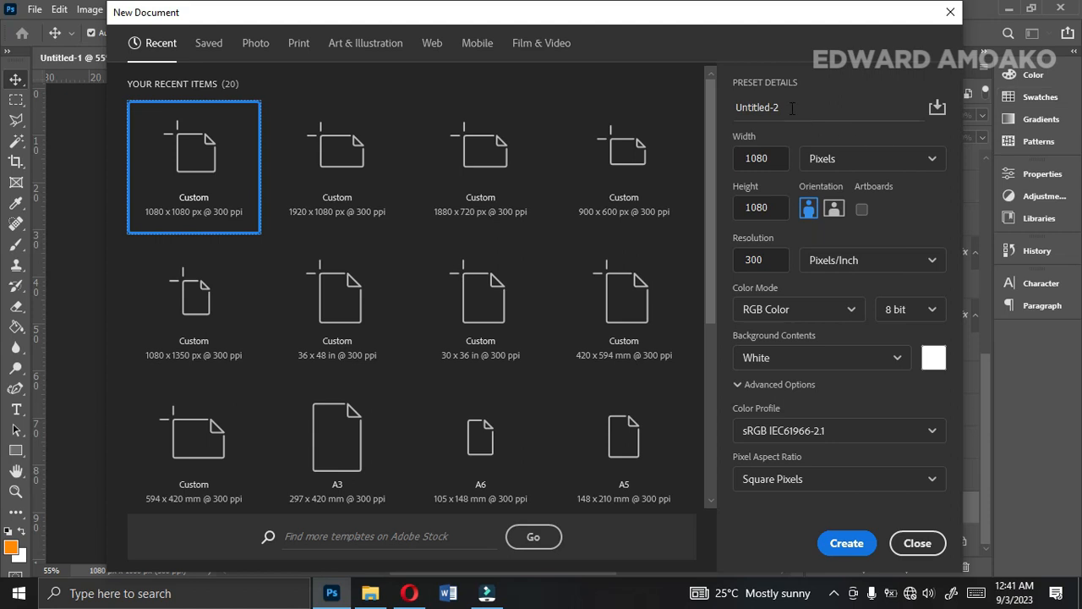
left_click(856, 163)
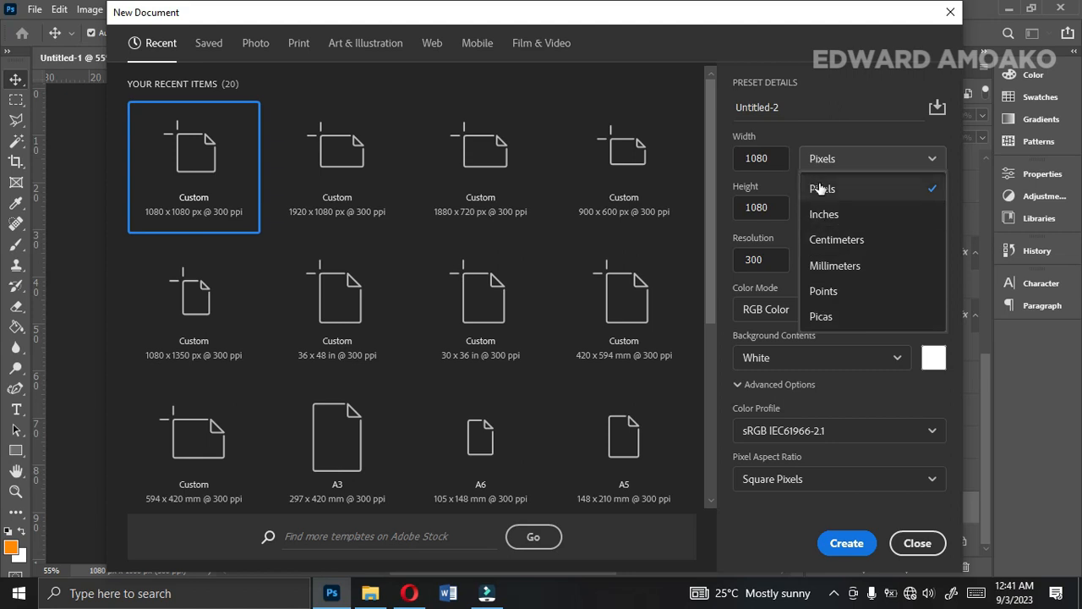
double_click(792, 109)
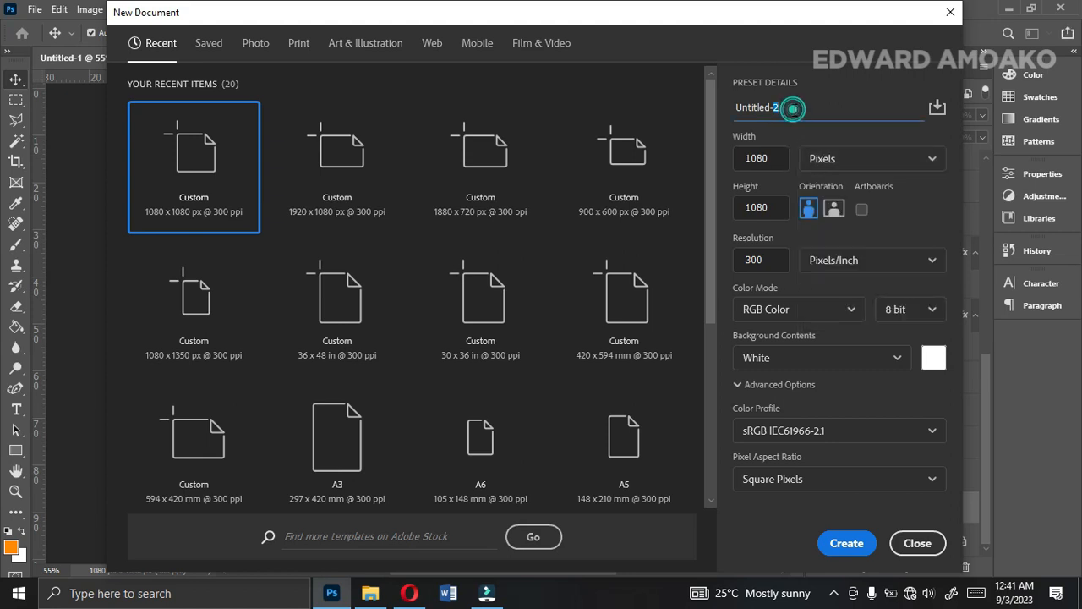
left_click_drag(786, 108, 727, 108)
type("BIRTHDAY PAT")
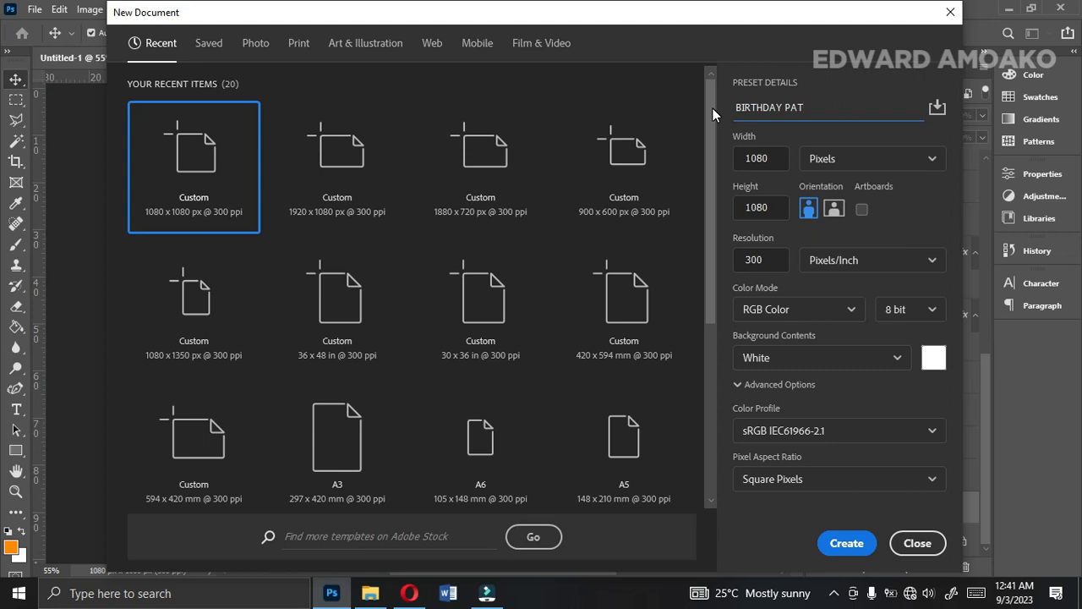
type("RTY FLYER")
left_click(843, 546)
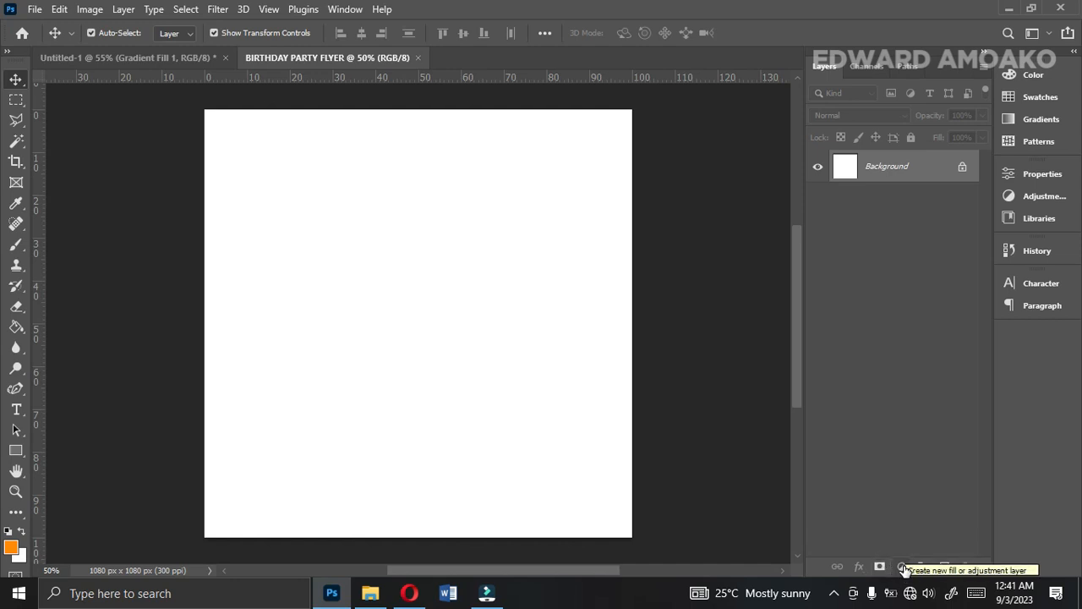
Add a gradient fill layer and choose the dark-red custom preset at the end of the gradient presets.
left_click(902, 567)
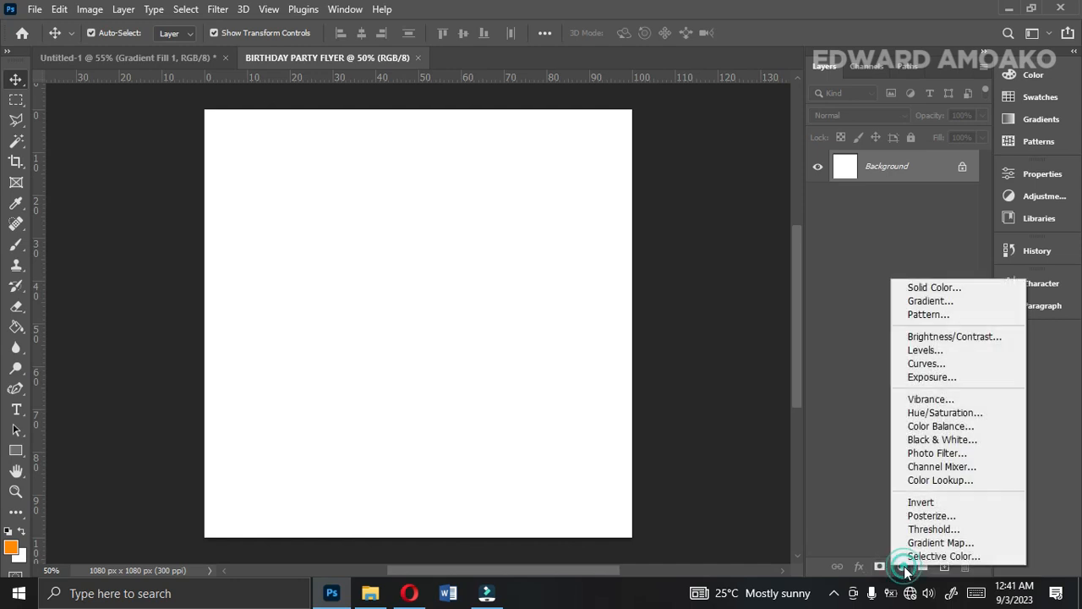
left_click(935, 303)
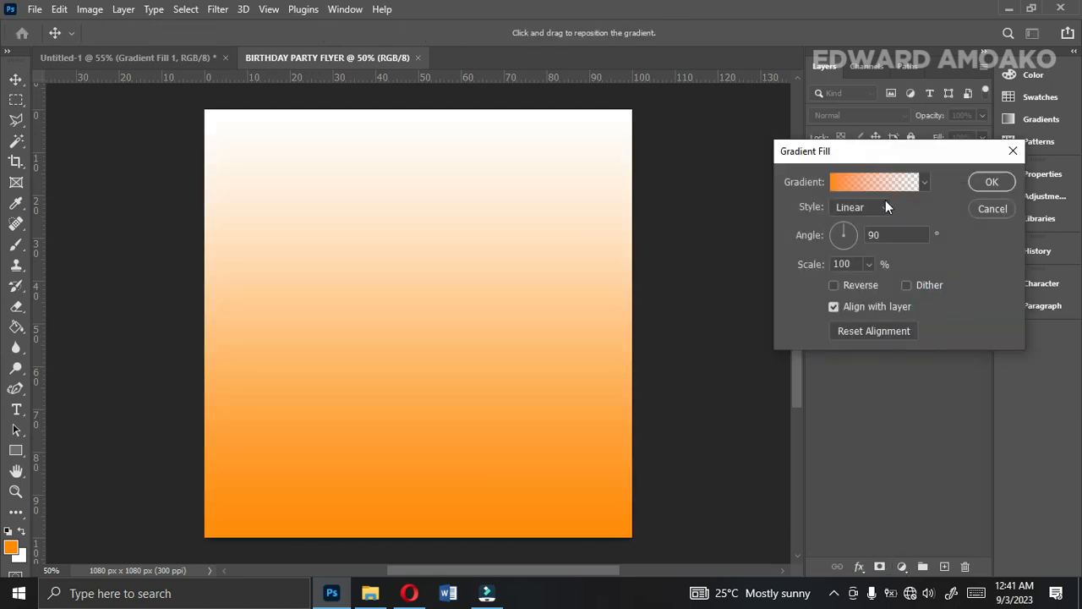
left_click(881, 185)
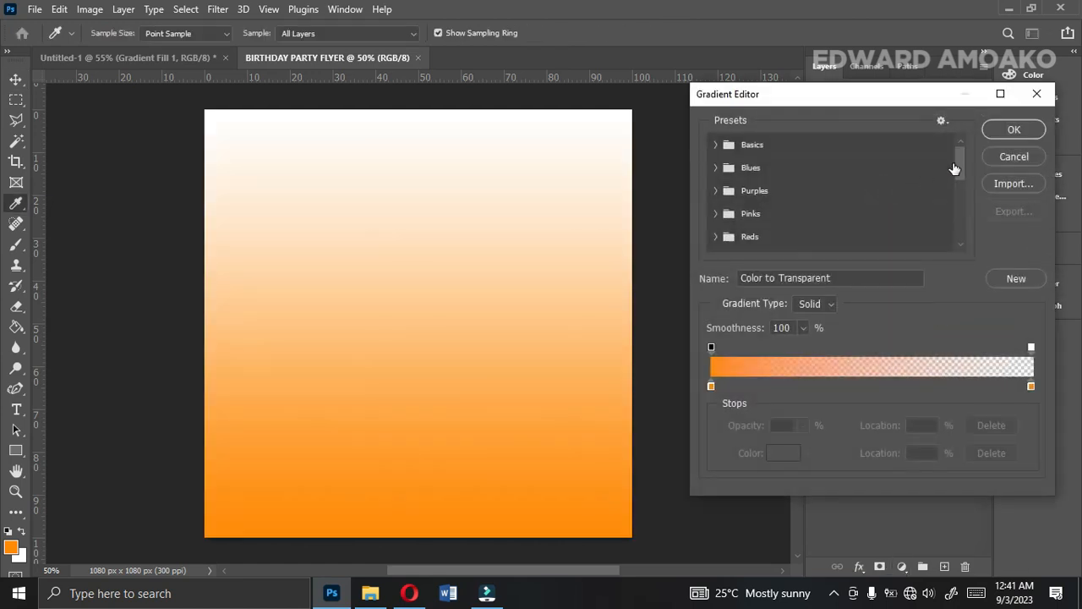
left_click_drag(958, 163, 954, 235)
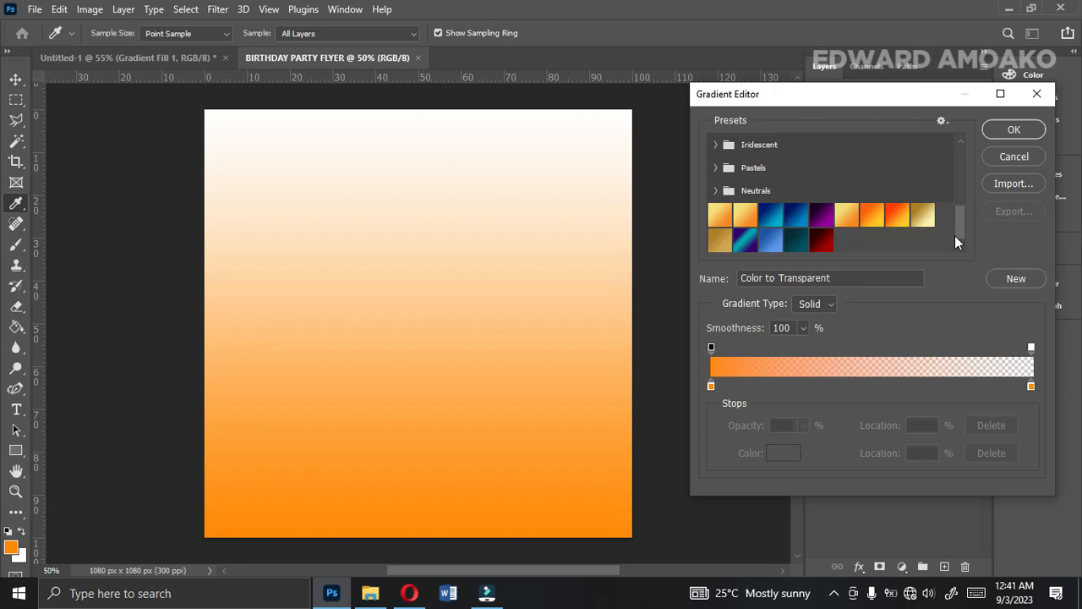
left_click(821, 241)
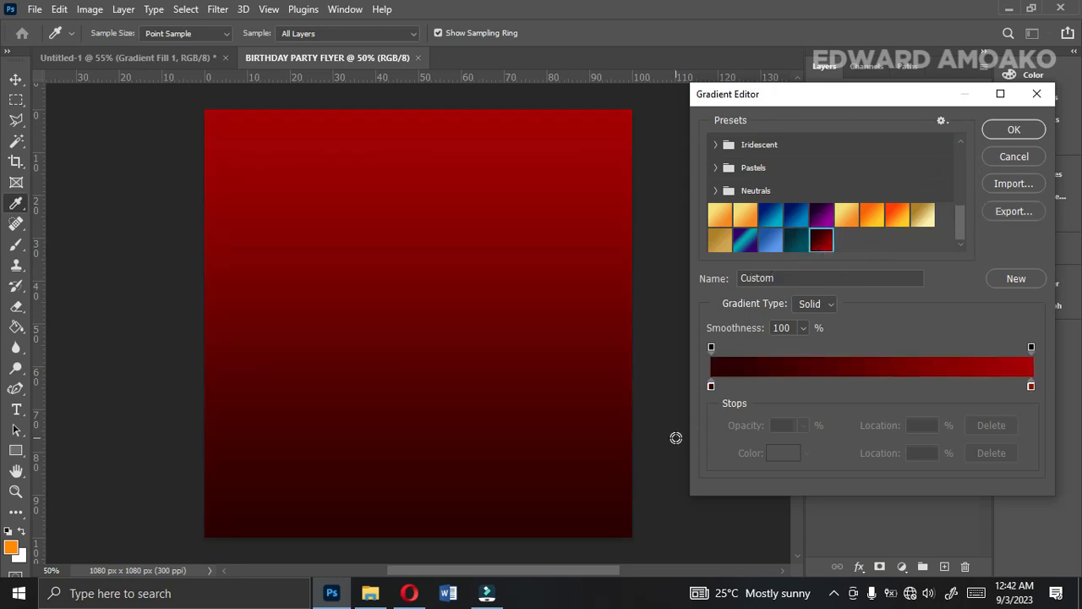
Set the gradient's dark starting color stop to pure black, 000000.
double_click(711, 386)
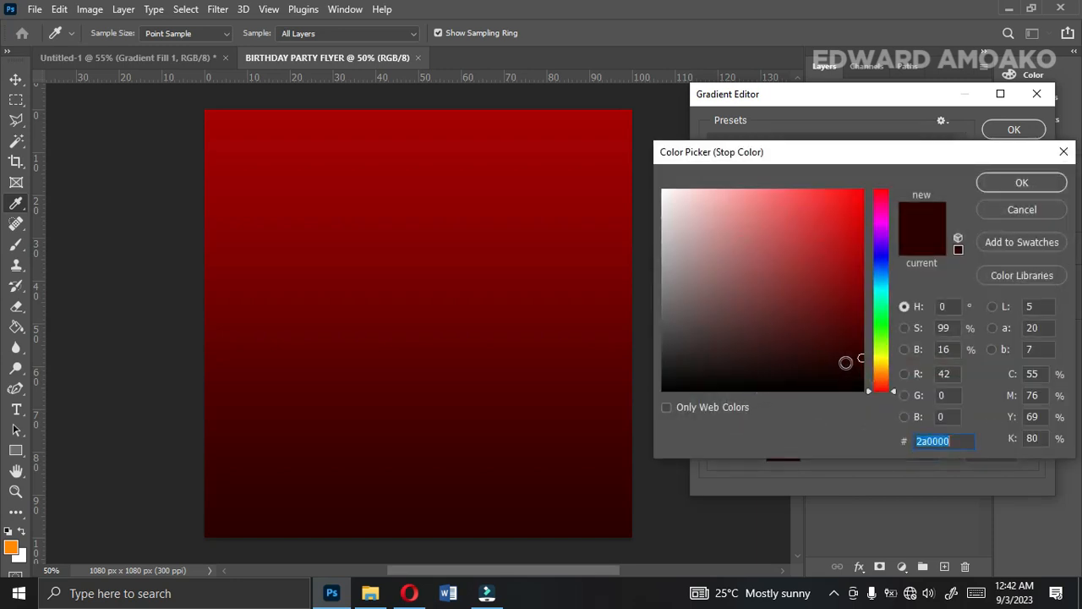
left_click_drag(858, 363, 863, 396)
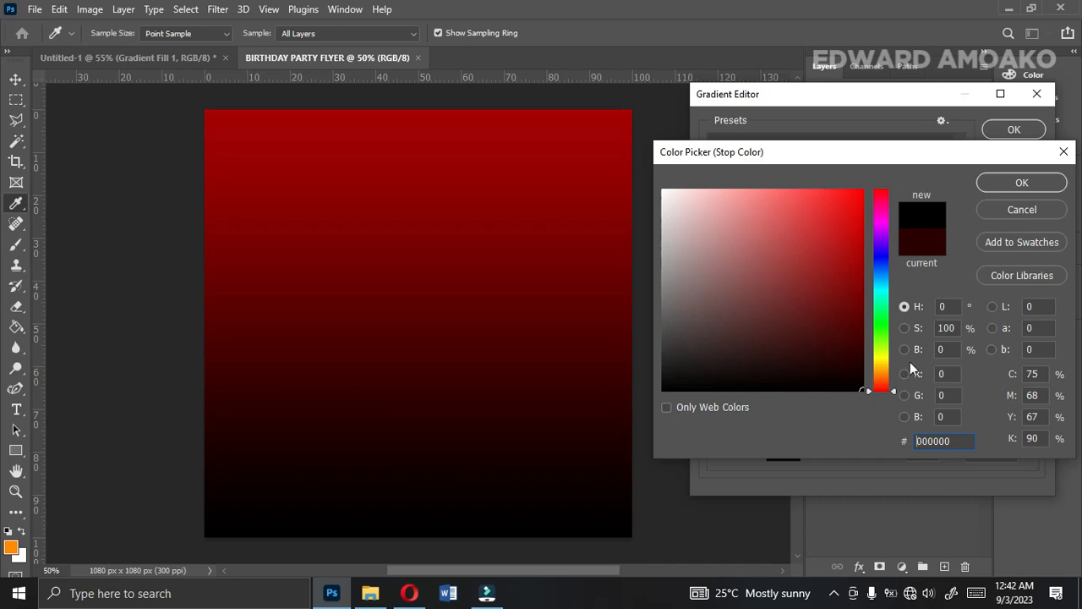
key("Return")
double_click(712, 386)
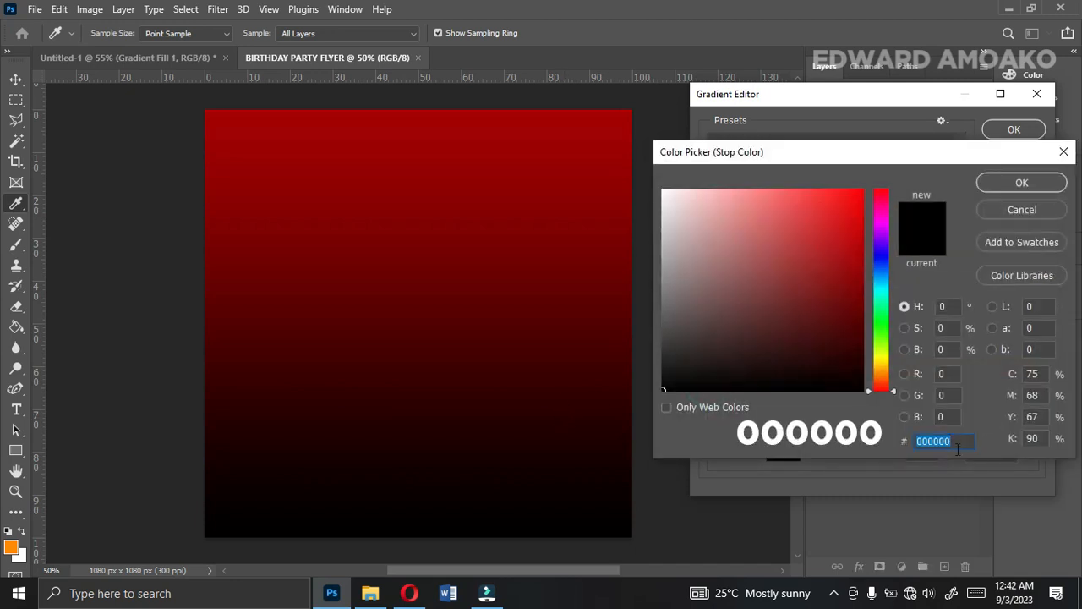
left_click(1024, 180)
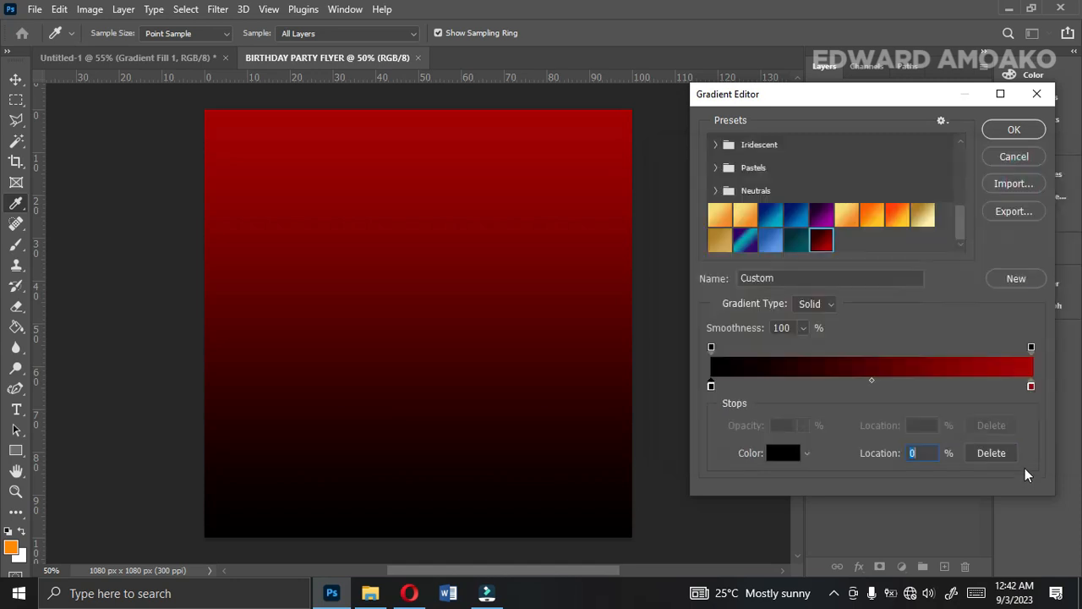
Confirm a50101 as the gradient's red end stop and apply the linear fill at a 90° angle and 100% scale.
double_click(1031, 386)
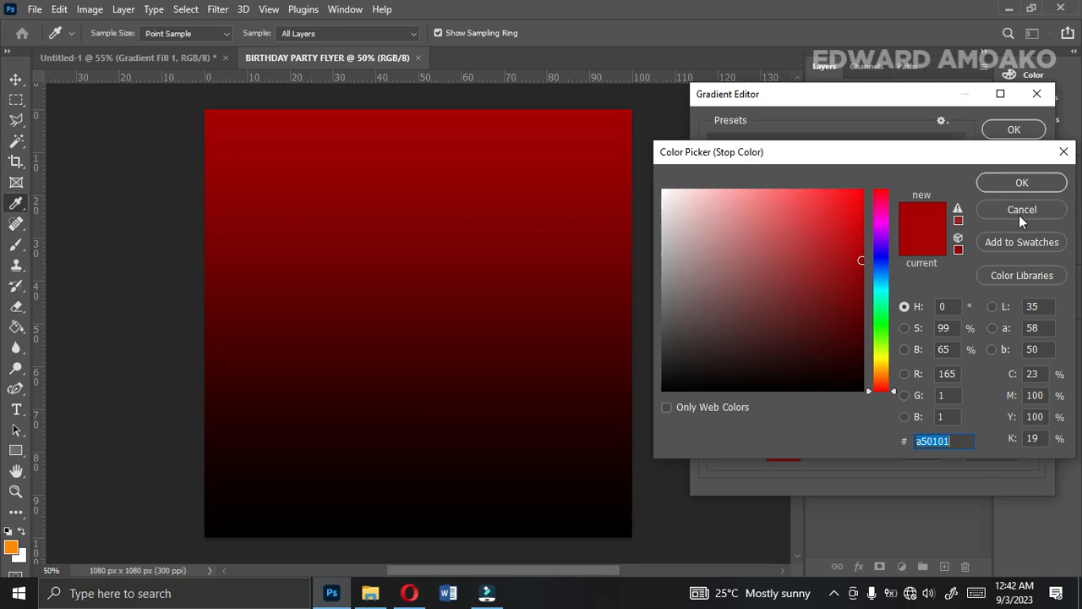
left_click(1012, 183)
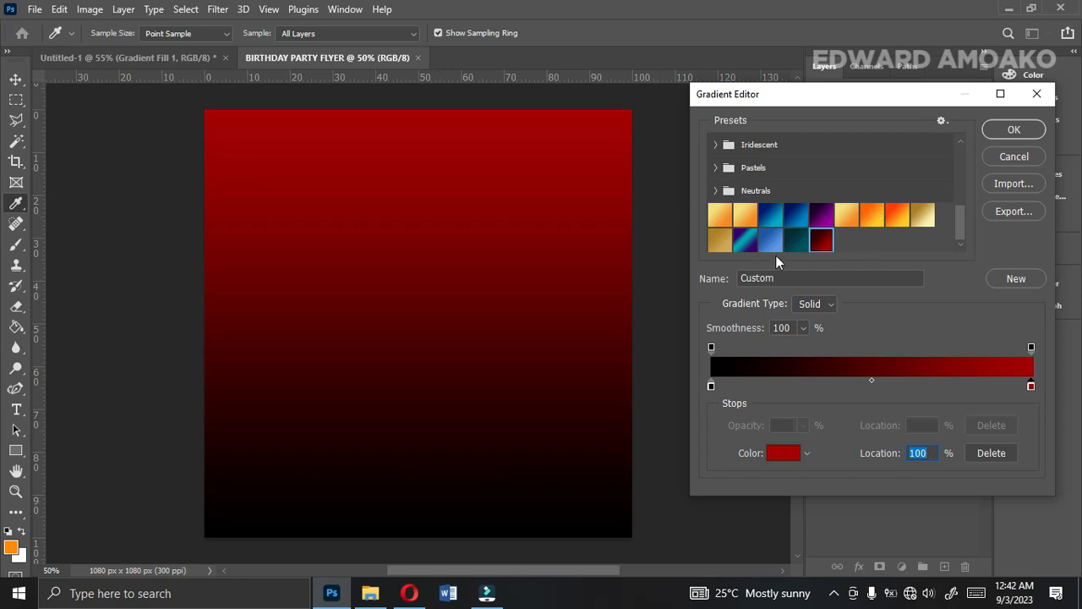
left_click(1013, 133)
left_click(893, 236)
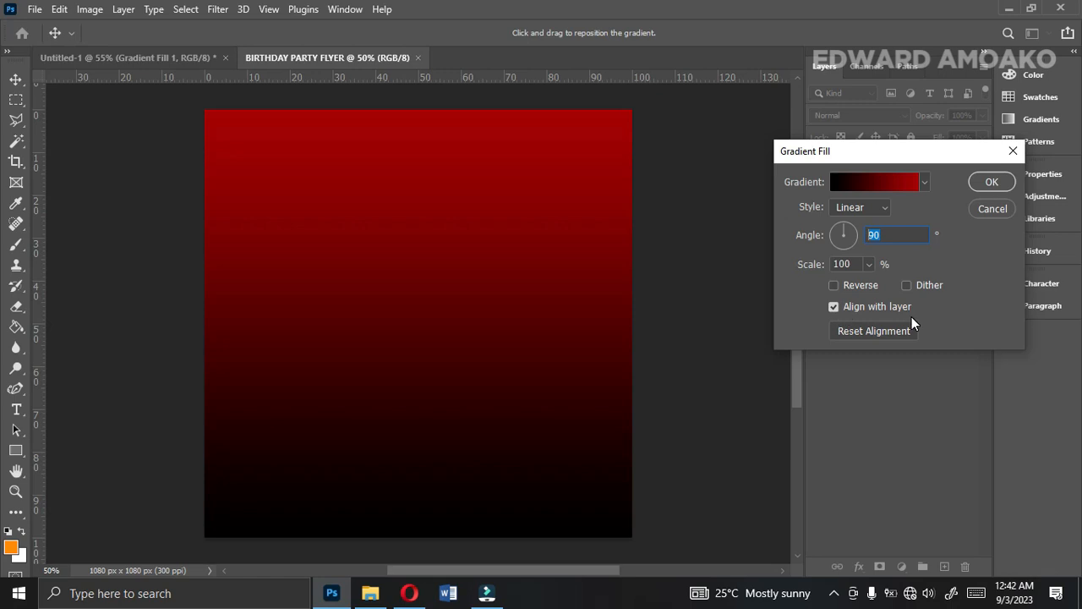
left_click(992, 182)
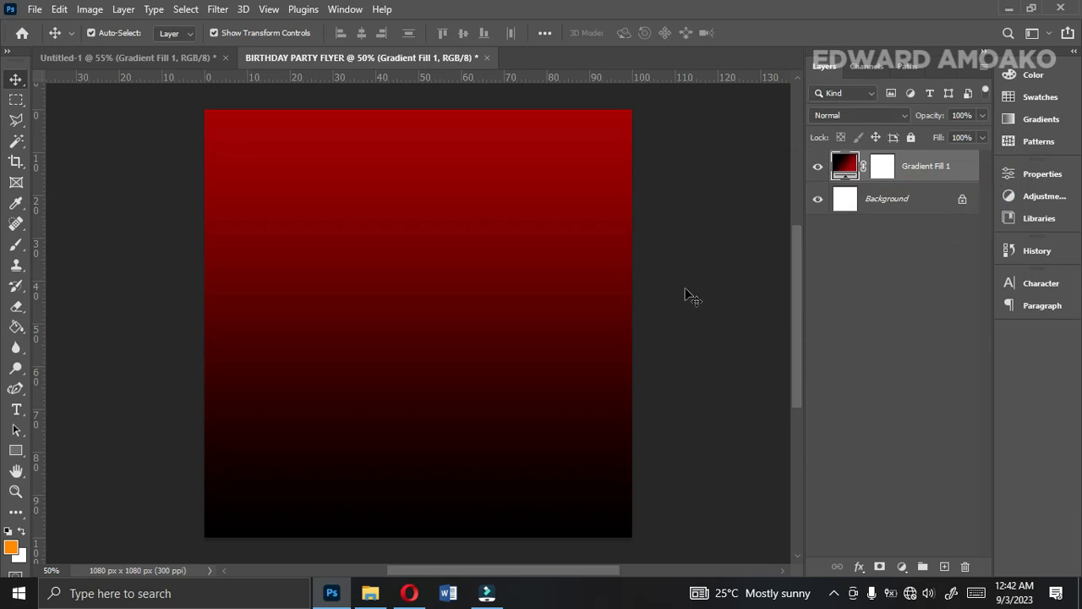
Place the clear-wine-glass-red-table-cloth image from the Desktop folder into the flyer and align it with the canvas's upper edge.
left_click(372, 595)
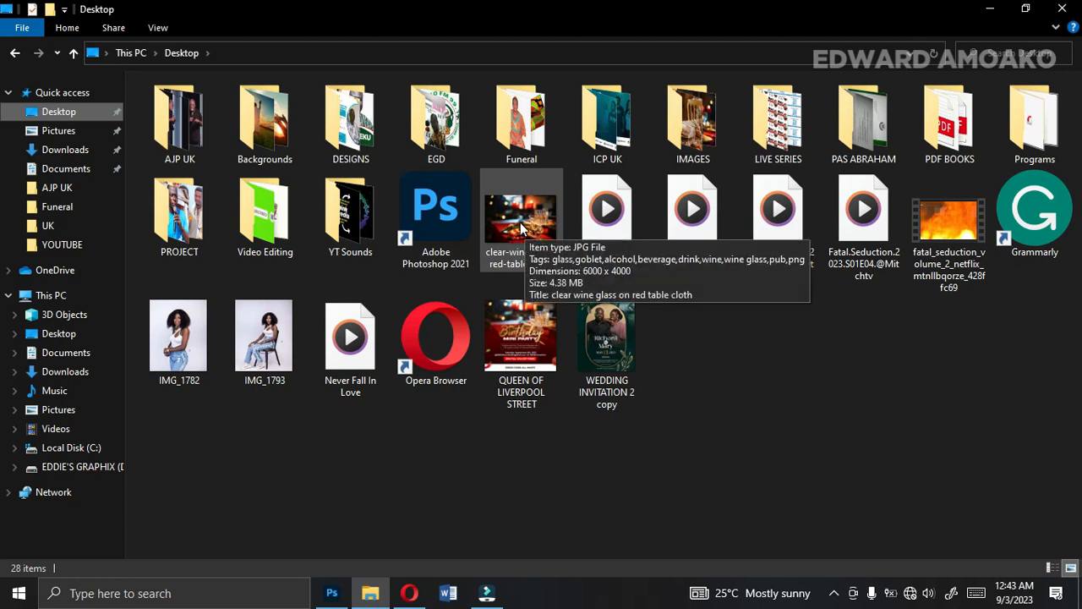
left_click(518, 206)
left_click_drag(530, 228, 438, 355)
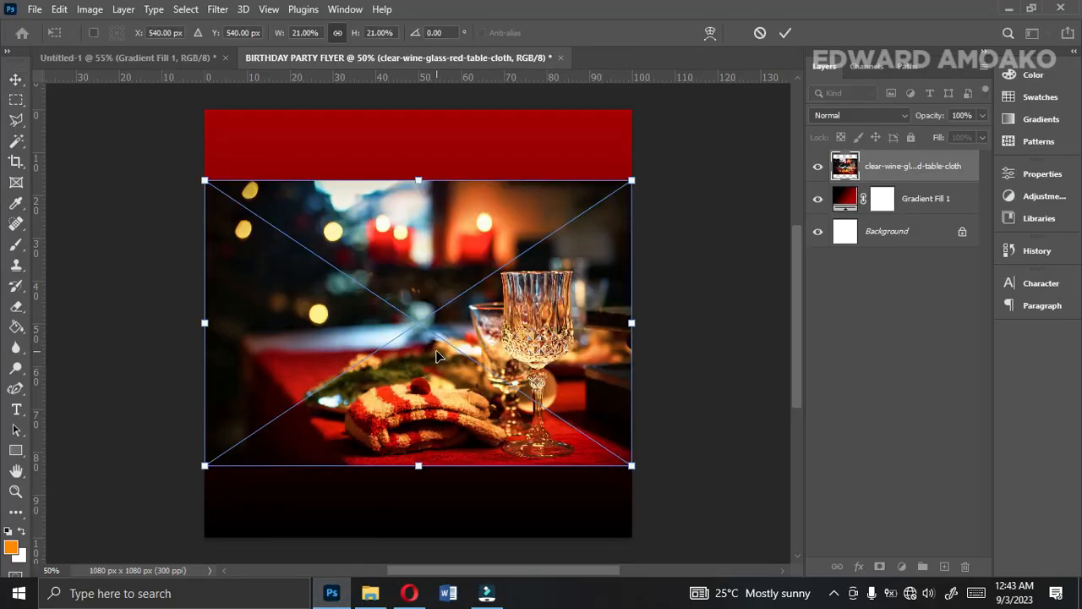
left_click_drag(473, 338, 472, 267)
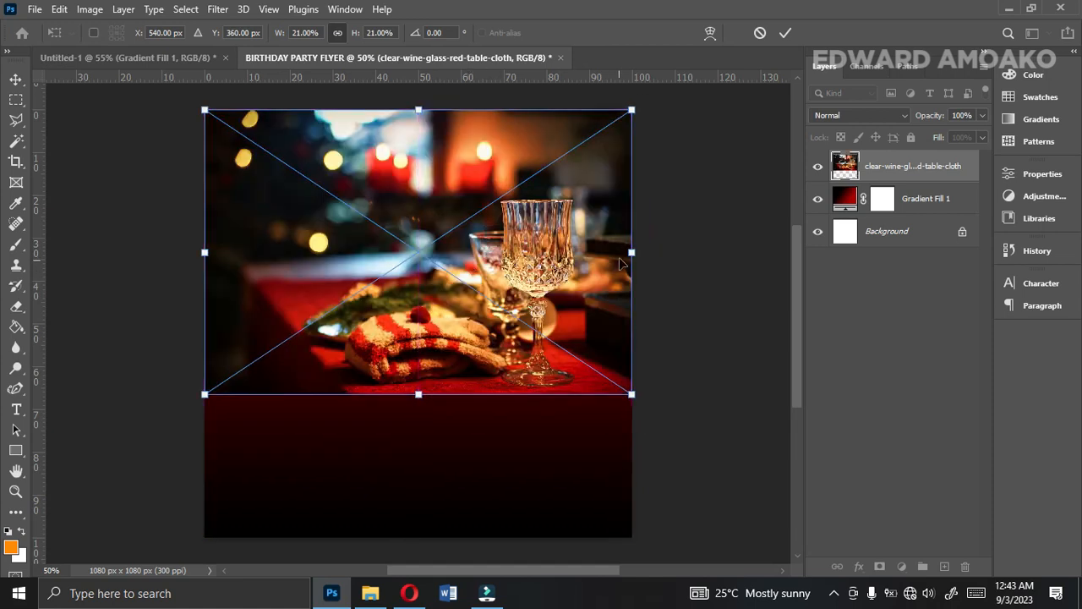
Scale the placed wine glass photo to 21.70%, nudge it up to Y 350 px and commit the transformation.
left_click_drag(632, 254, 640, 253)
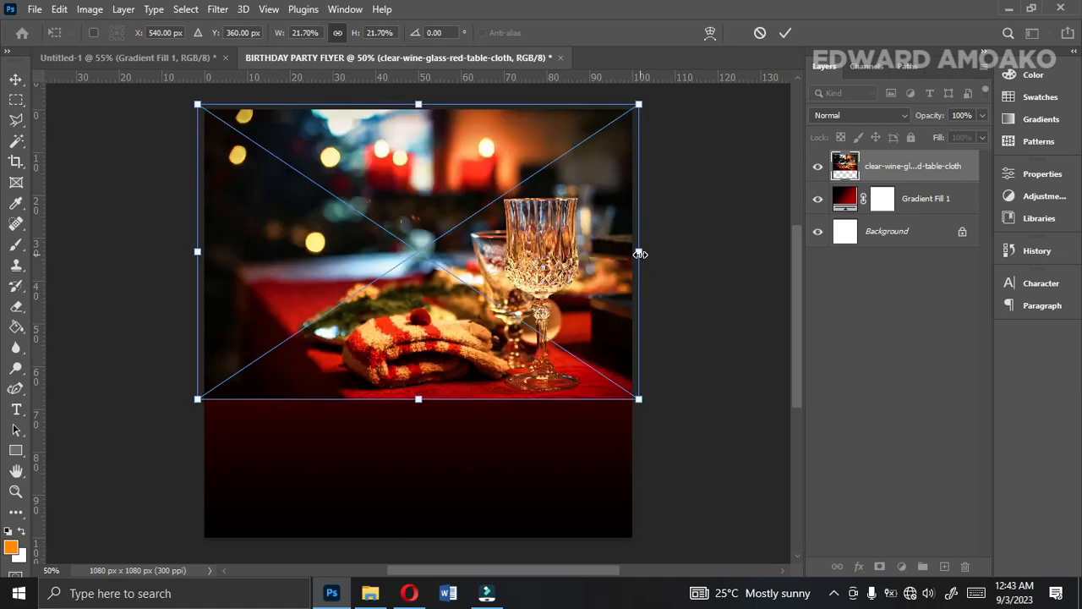
key("Up")
key("Up")
key("Up")
key("Up")
key("Up")
key("Up")
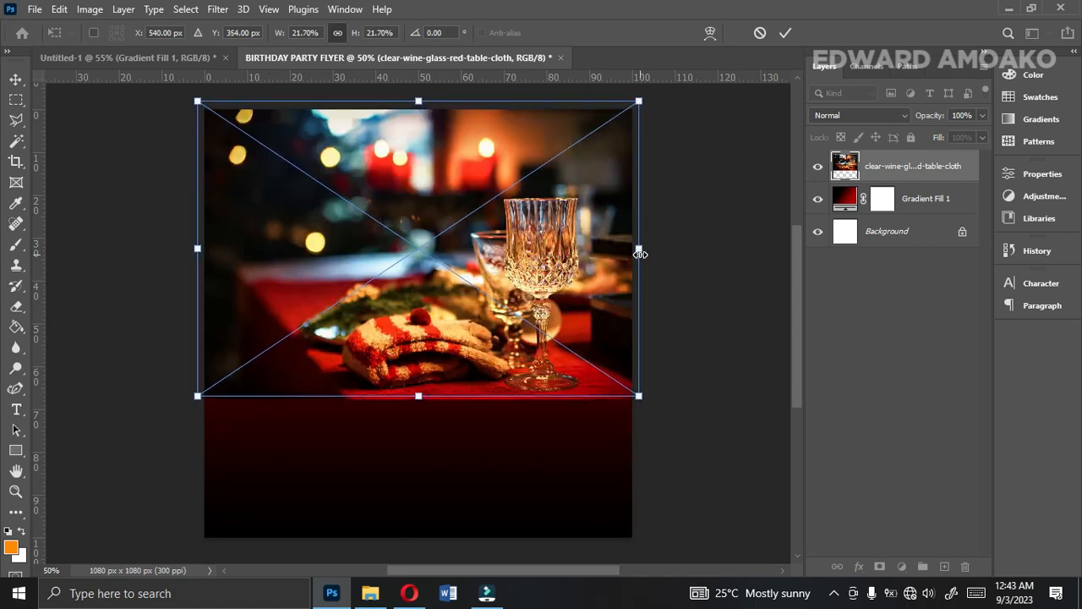
key("Up")
key("Up")
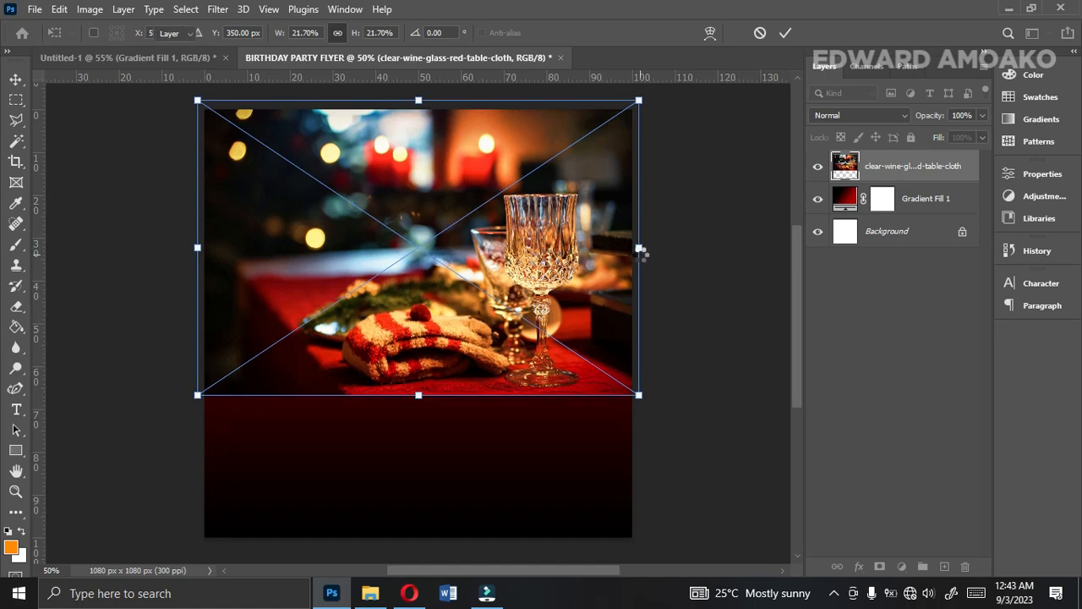
key("Return")
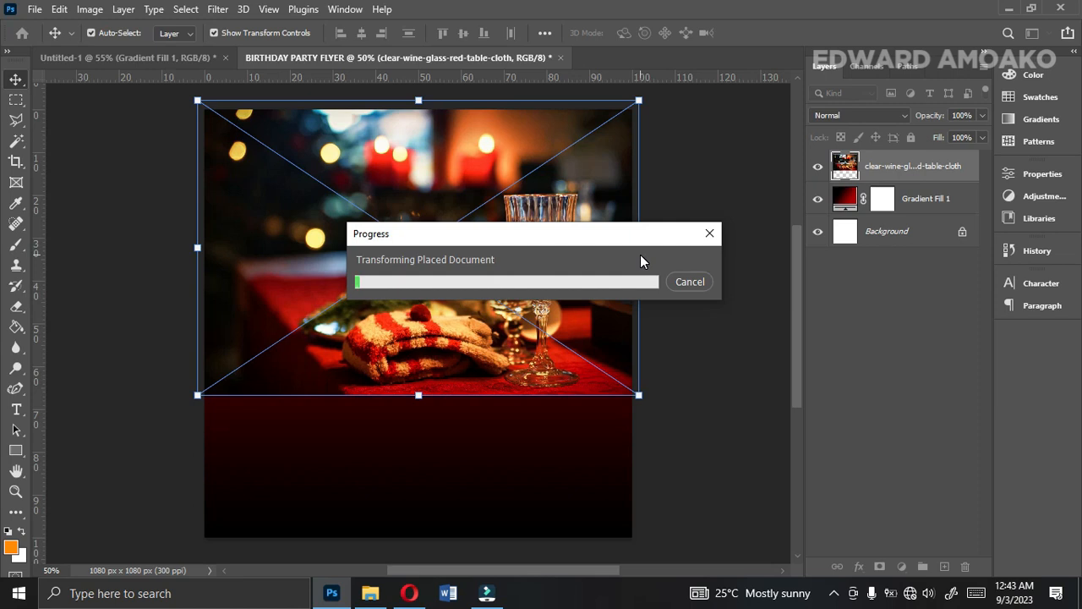
Check the finished reference flyer, and draw a rectangle about 1178 x 70 px across the new flyer's lower edge.
right_click(23, 449)
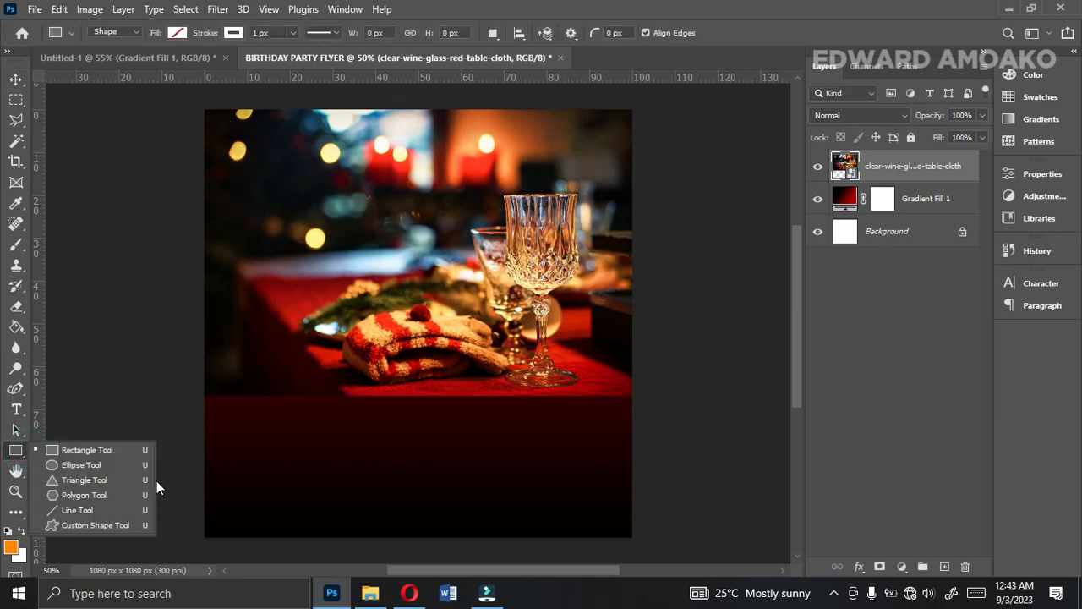
left_click(106, 447)
left_click(181, 61)
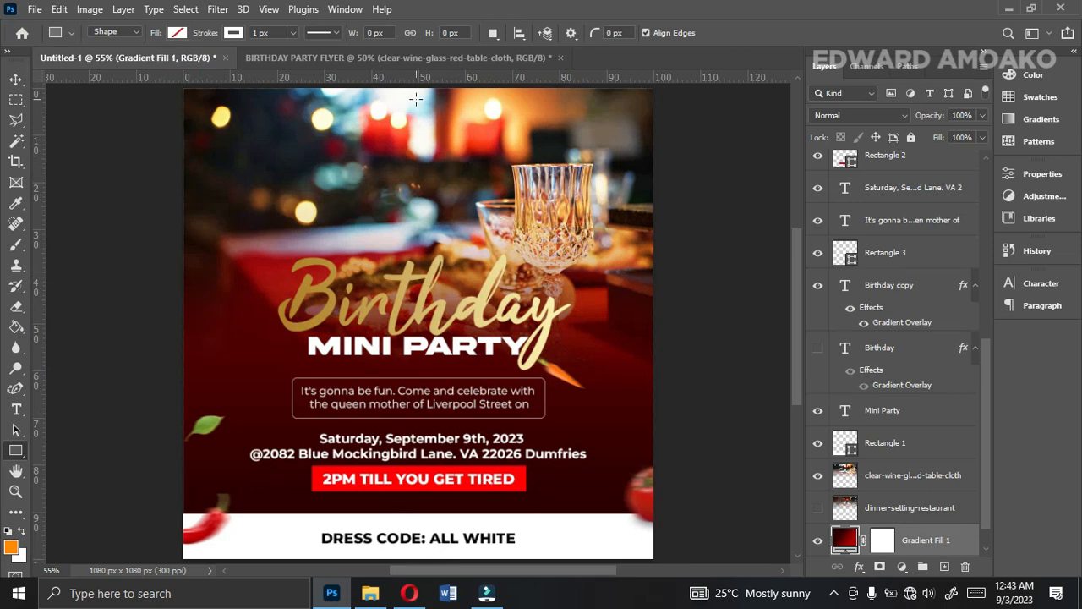
left_click(407, 58)
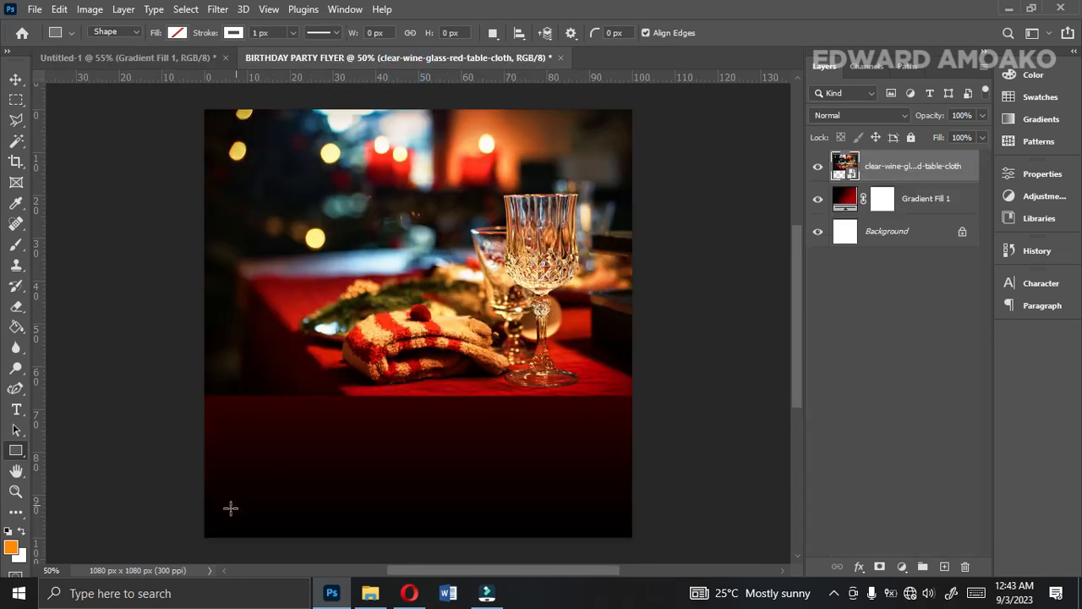
left_click_drag(181, 515, 628, 544)
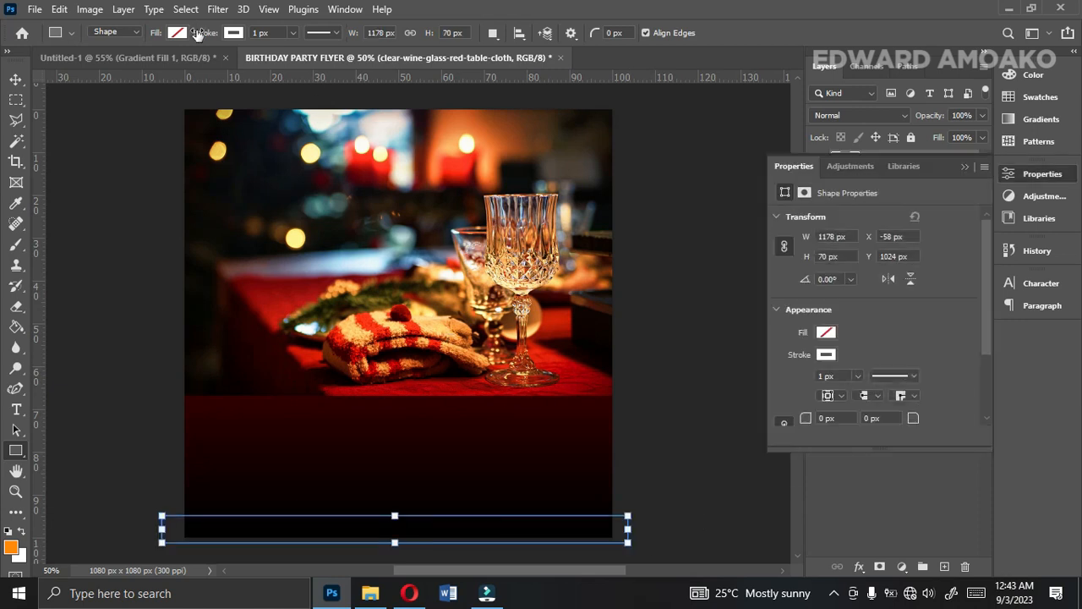
Fill the rectangle along the flyer's lower edge with white, ffffff.
left_click(178, 33)
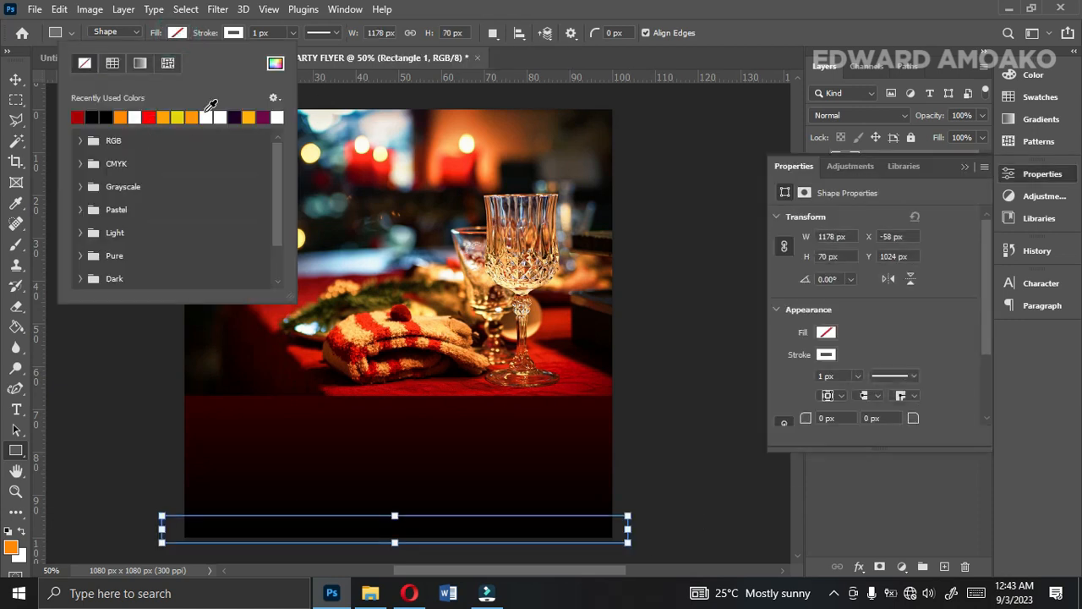
left_click(207, 117)
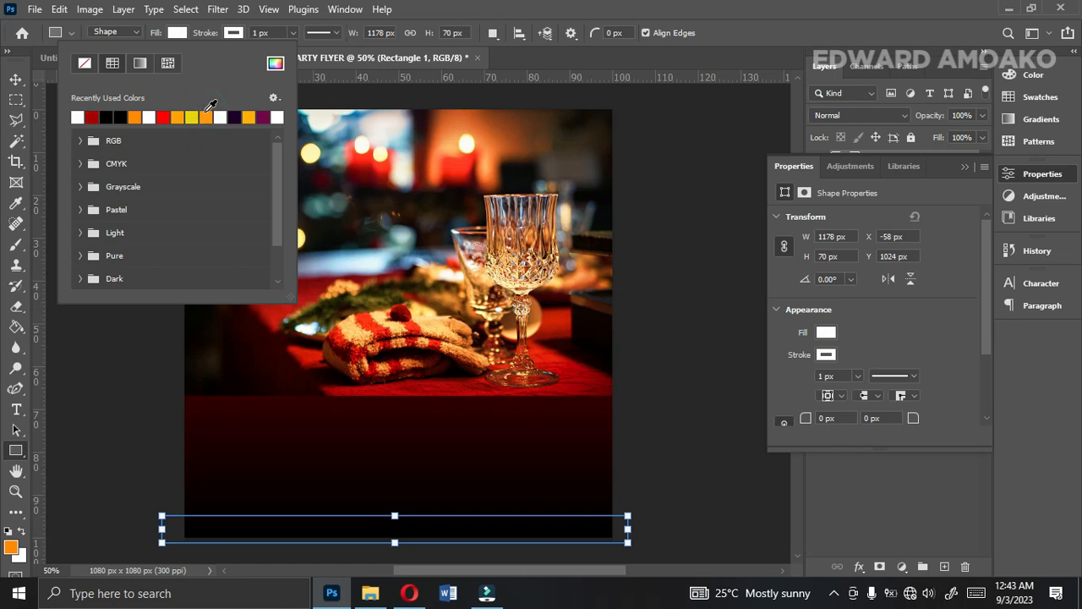
left_click(276, 64)
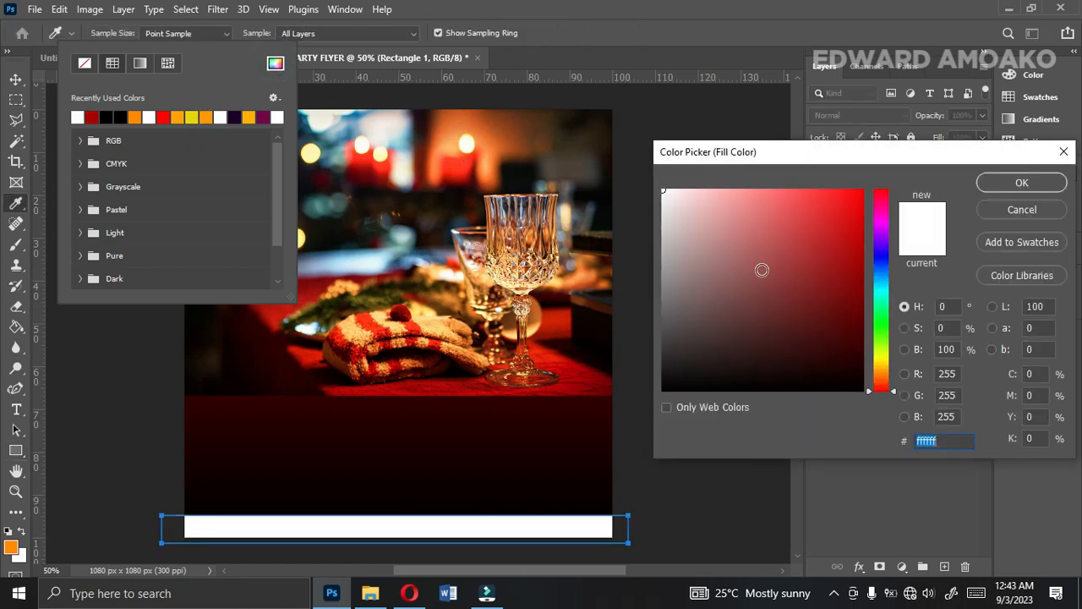
left_click(1019, 182)
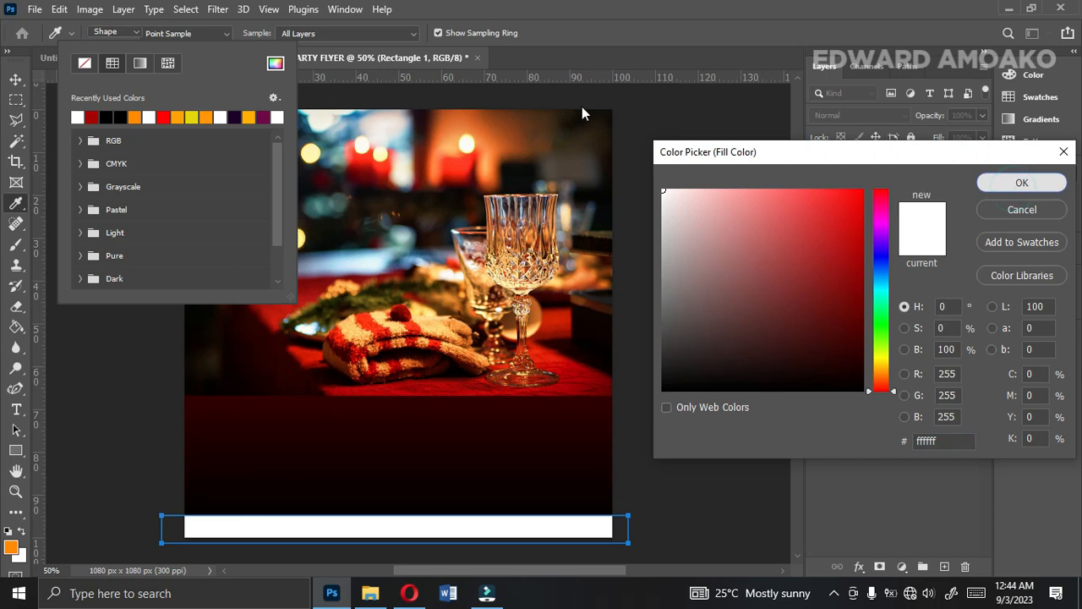
Set the white rectangle's stroke to no color.
left_click(234, 32)
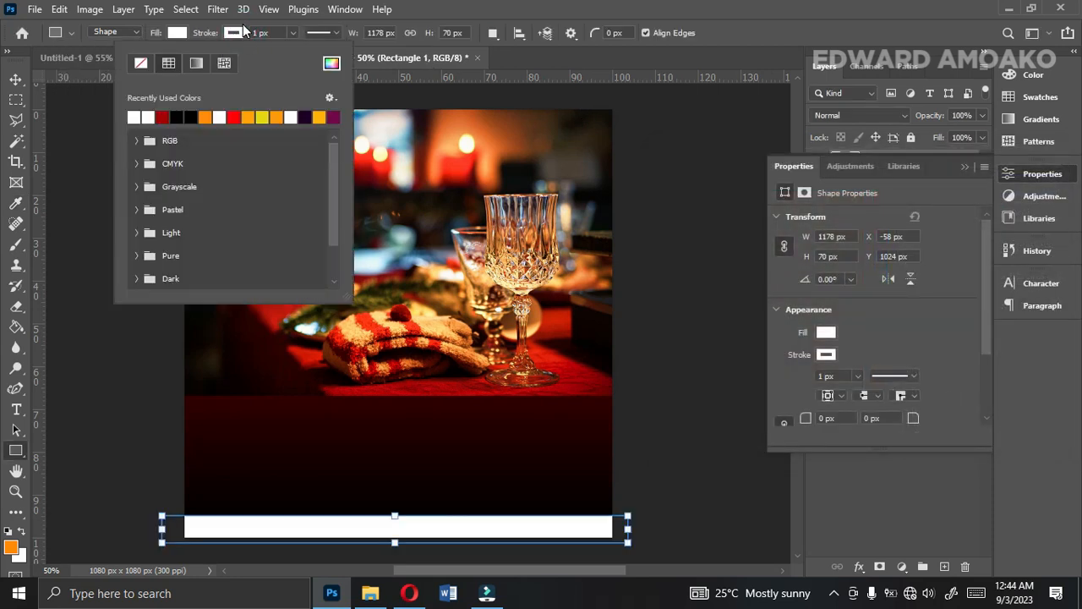
left_click(230, 35)
left_click(230, 34)
left_click(141, 64)
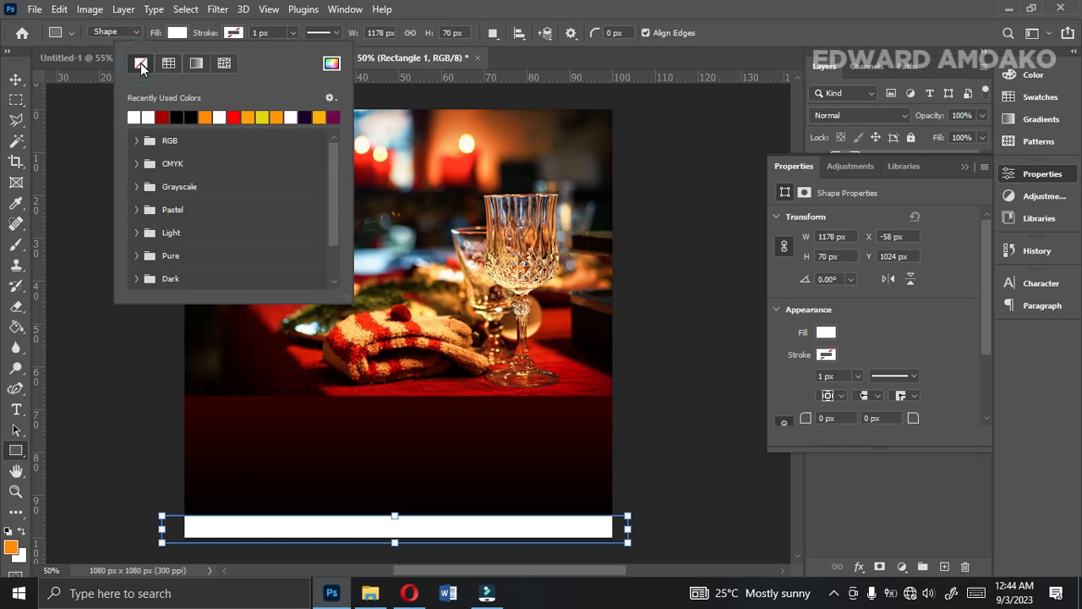
Raise the white footer rectangle's upper edge so that it is about 118 px high.
left_click(188, 32)
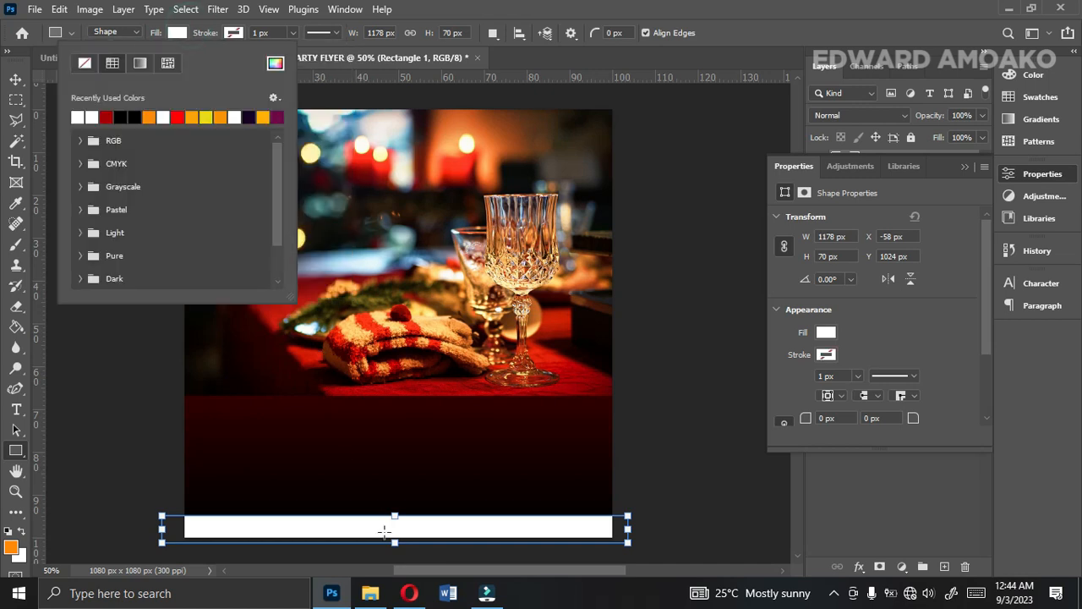
left_click(395, 516)
left_click_drag(395, 516, 395, 496)
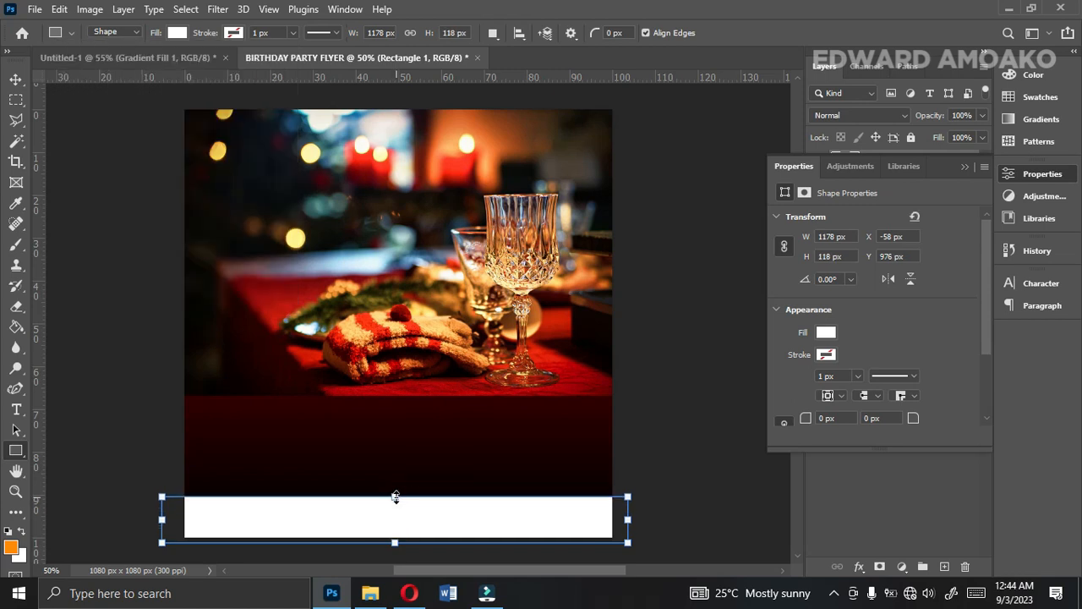
left_click(15, 80)
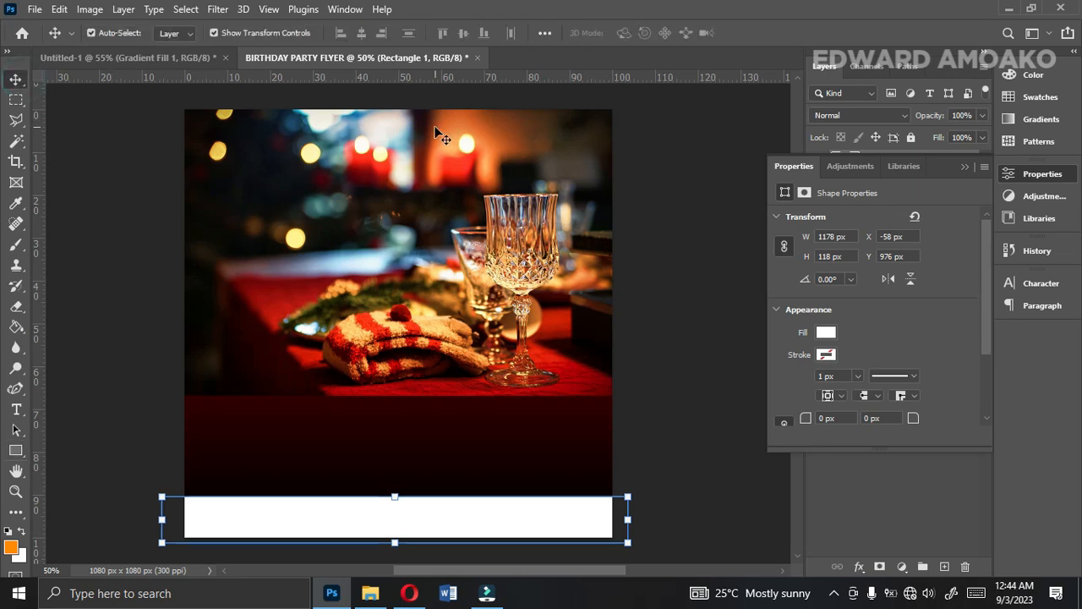
left_click(962, 168)
Nudge the wine glass photo up 10 px and rasterize its layer.
left_click(513, 234)
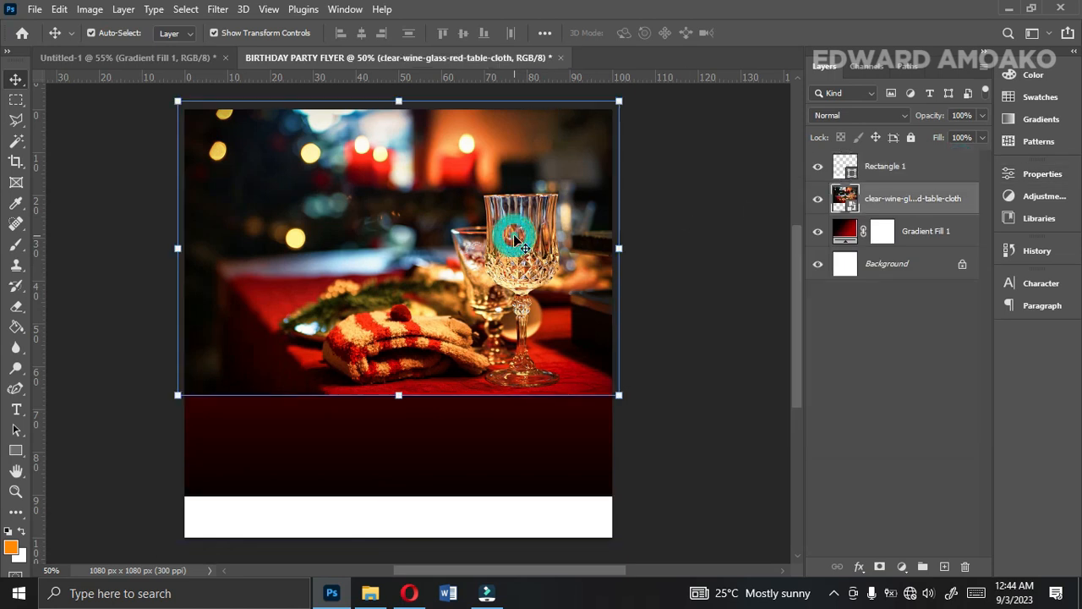
key("shift+Up")
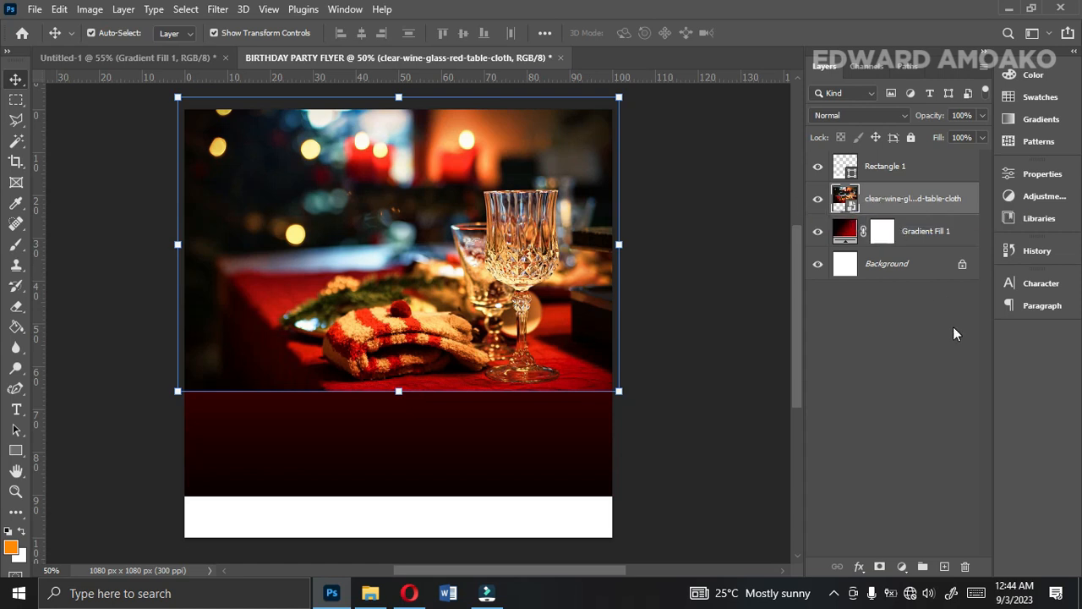
left_click(725, 296)
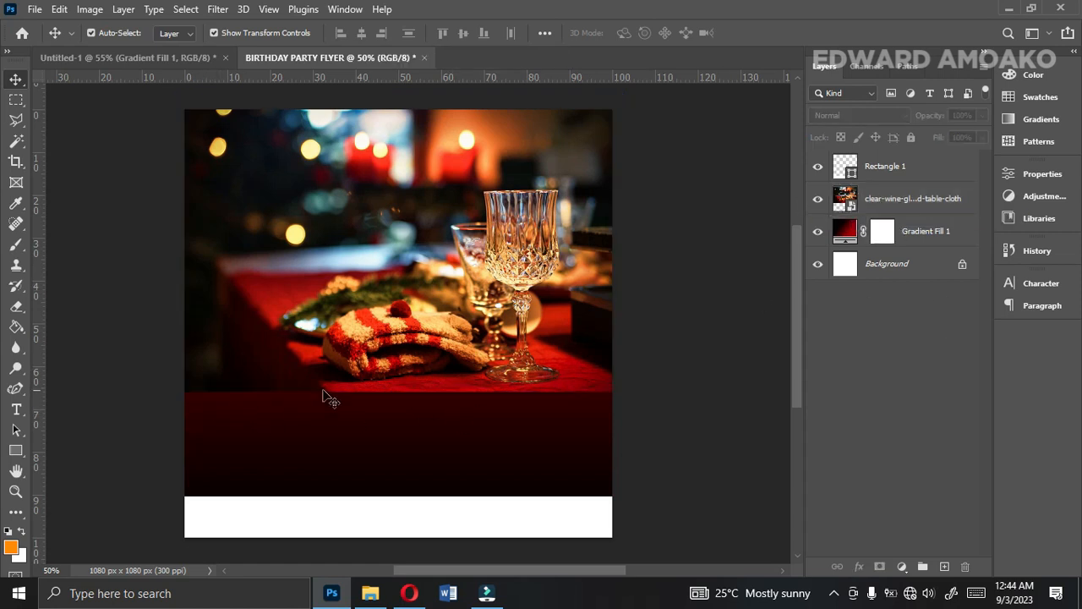
left_click(496, 335)
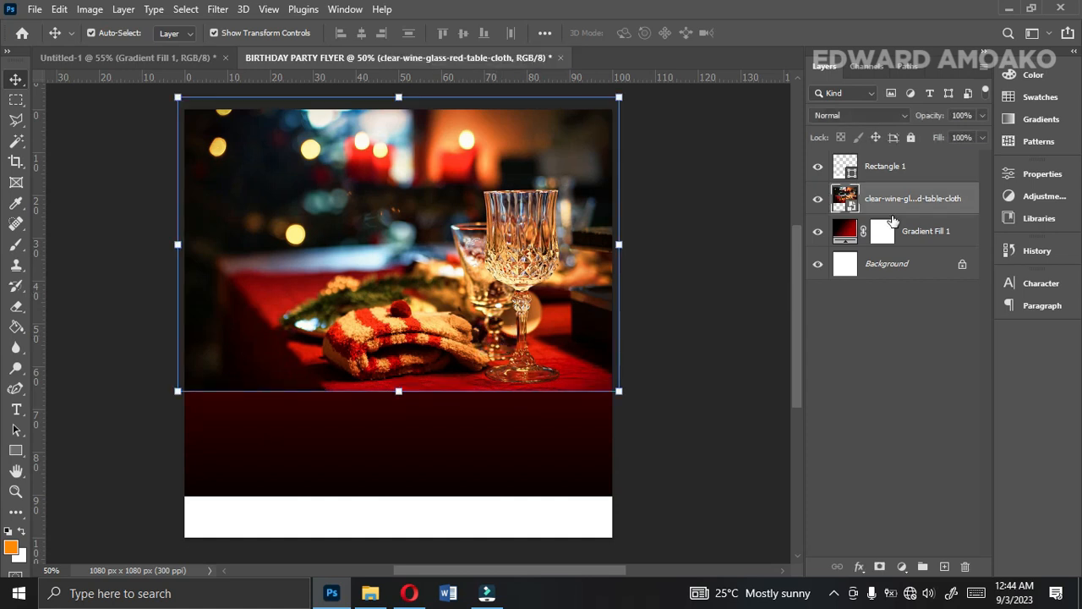
right_click(895, 210)
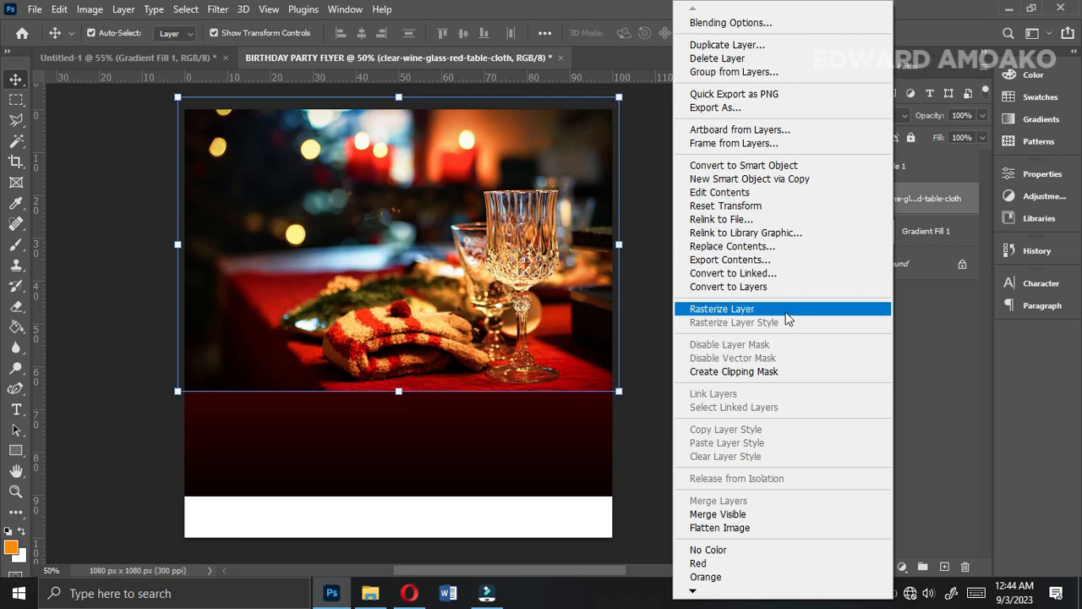
left_click(783, 311)
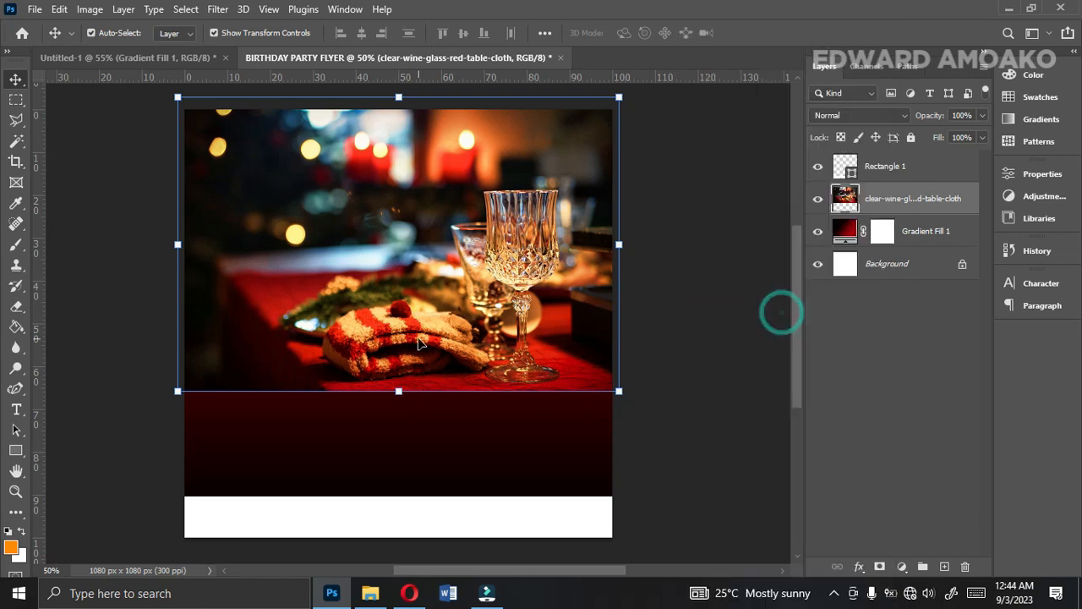
Fade the photo's lower part into the red-black gradient with a 1000 px Eraser brush at 0% hardness.
left_click(16, 308)
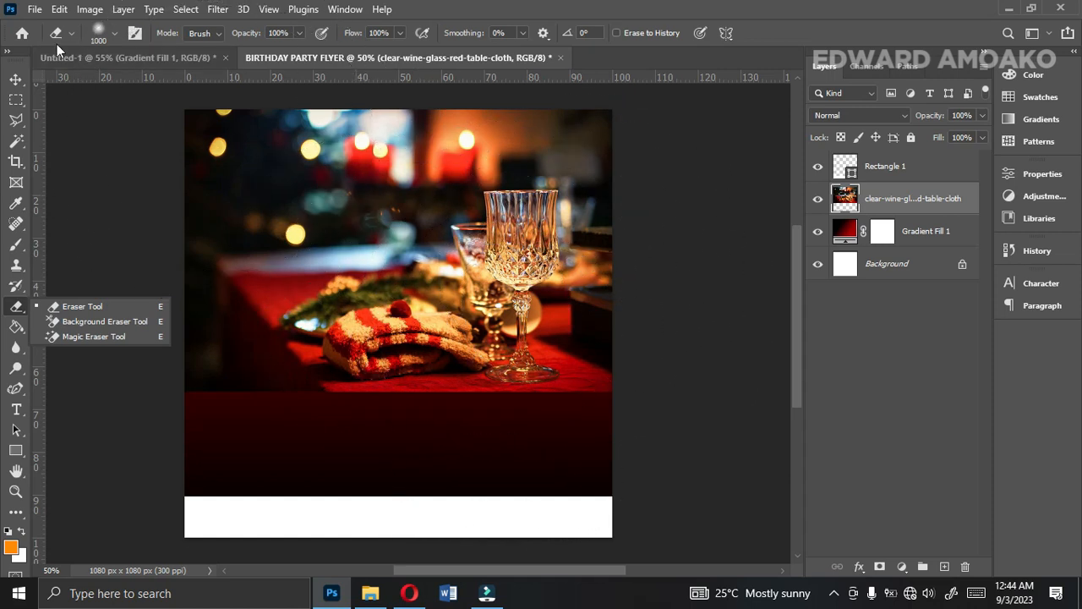
key("ctrl+minus")
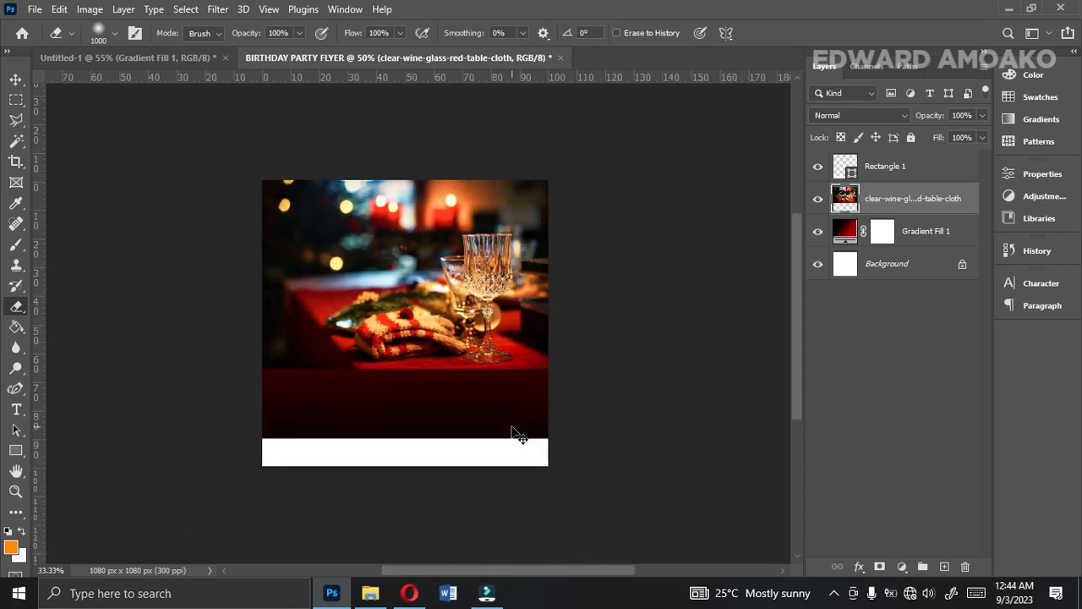
left_click(113, 34)
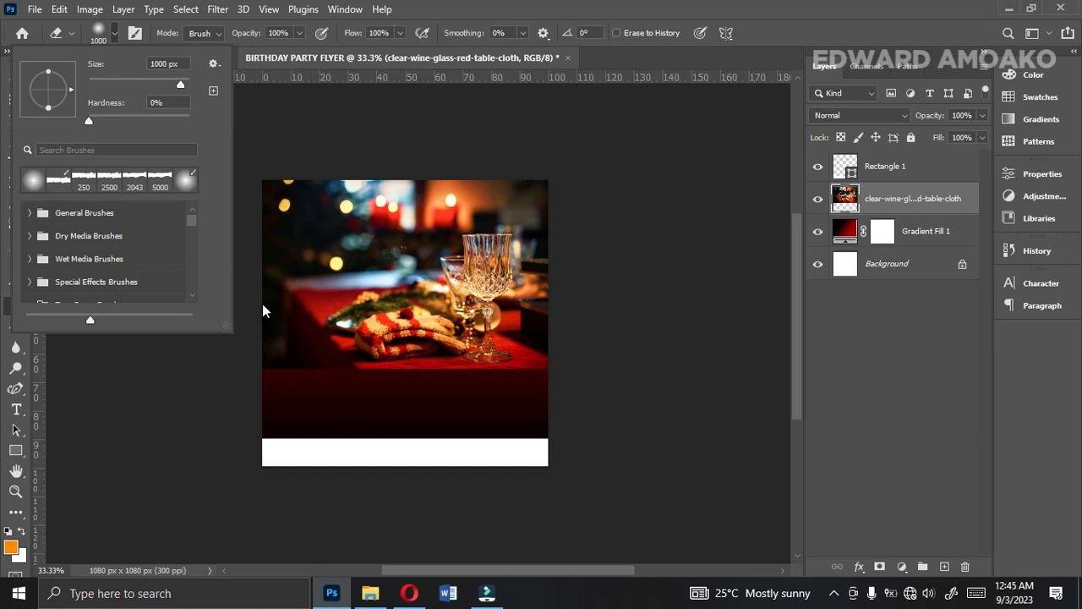
left_click(505, 445)
left_click(521, 451)
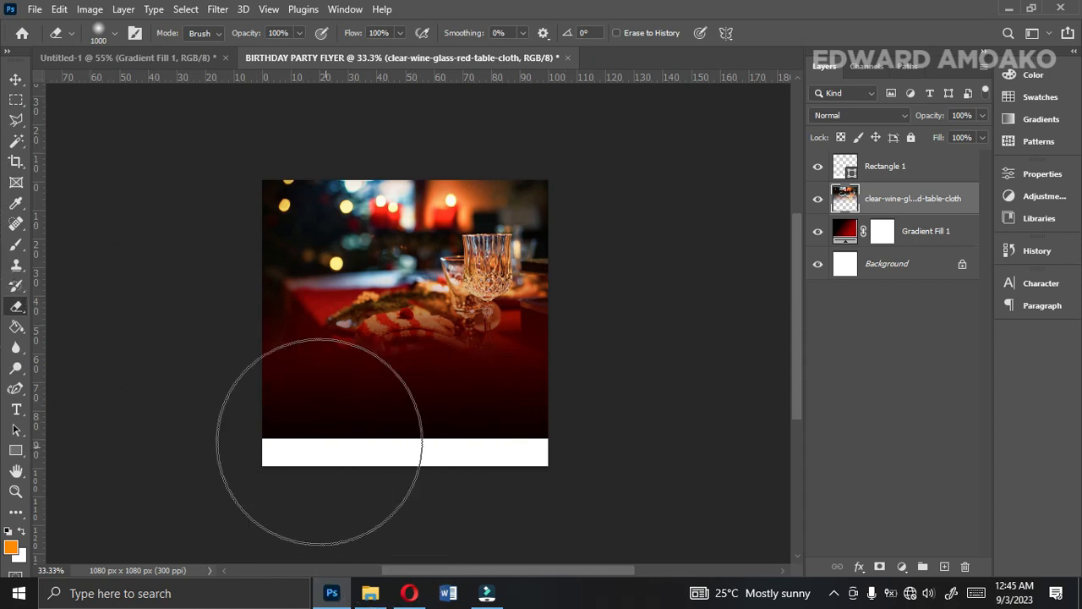
left_click(16, 79)
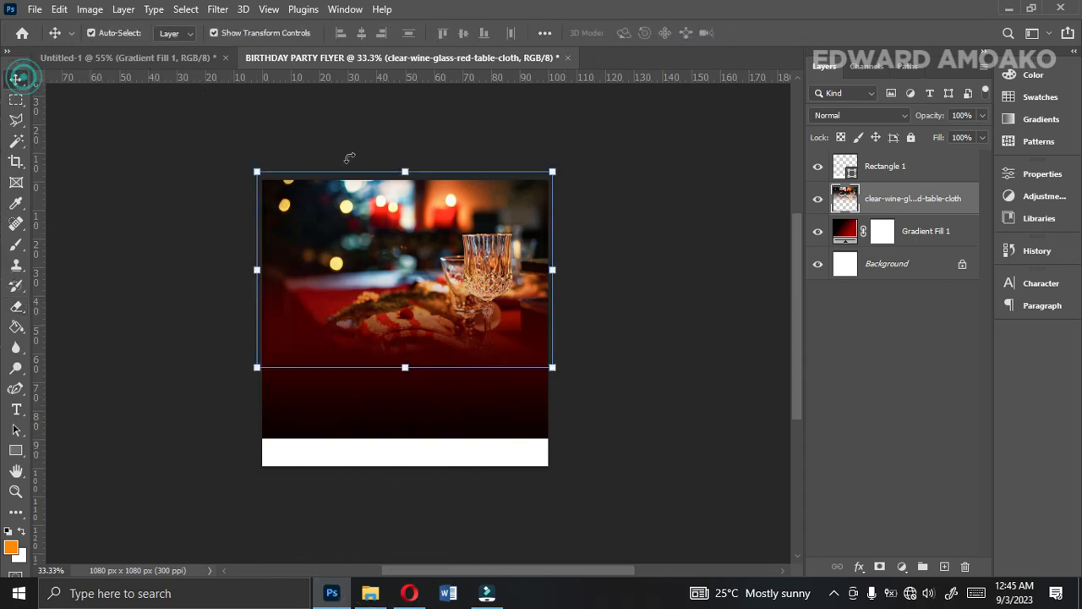
key("ctrl+plus")
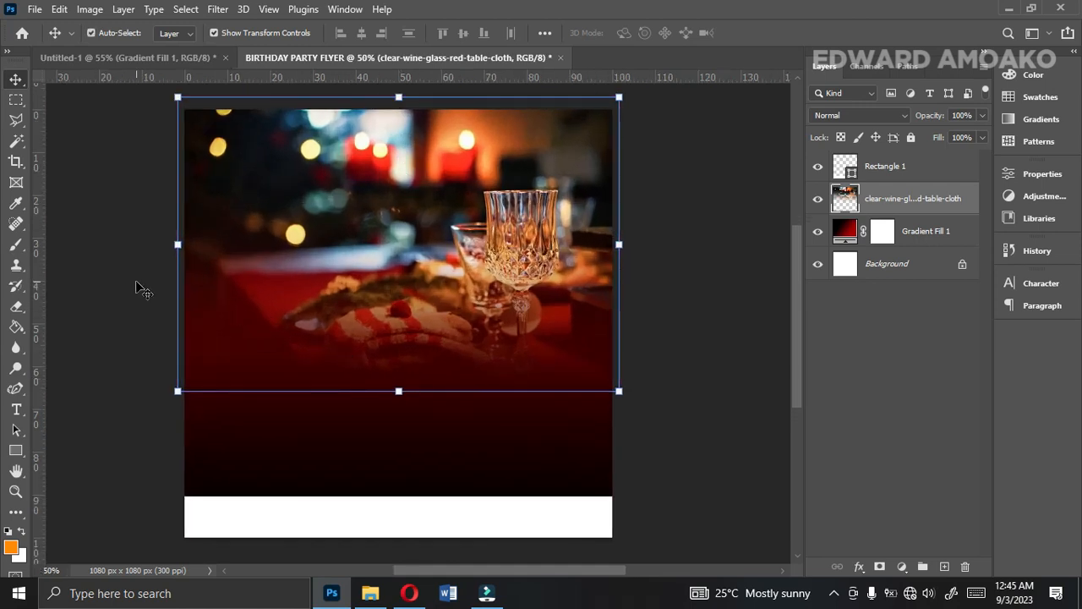
Add the left-aligned white text "Birthday" in the Tahu! font at 7.71 pt over the photo's lower part.
left_click(16, 405)
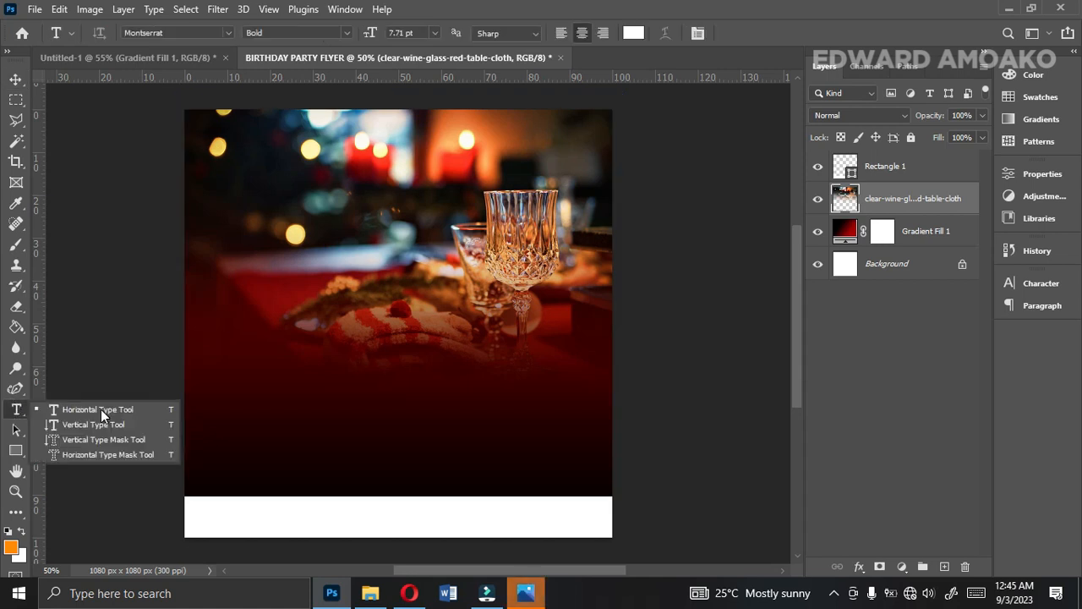
left_click(570, 32)
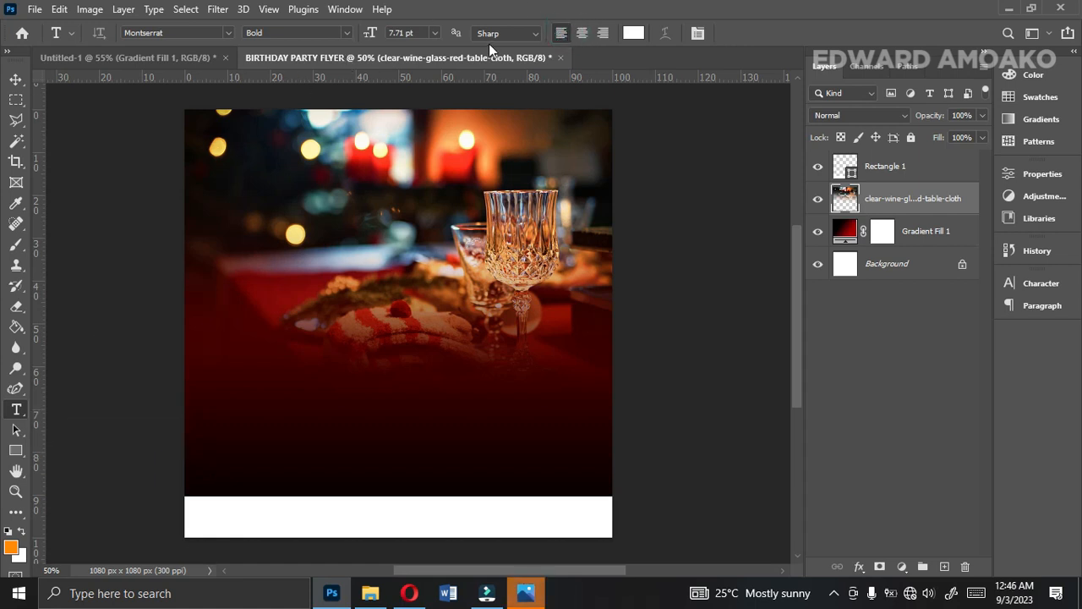
left_click(231, 32)
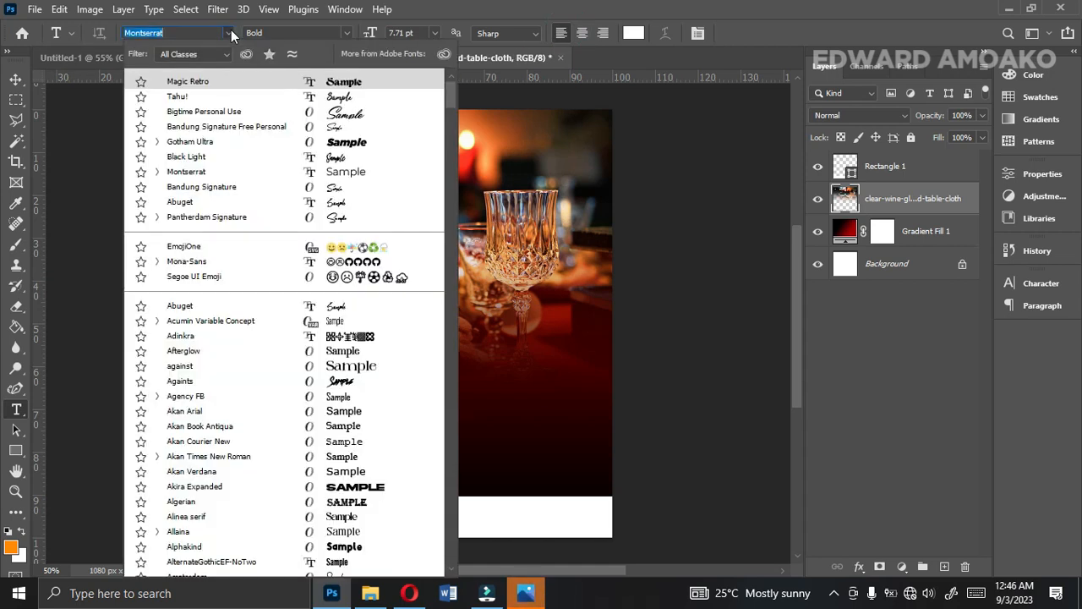
left_click(279, 98)
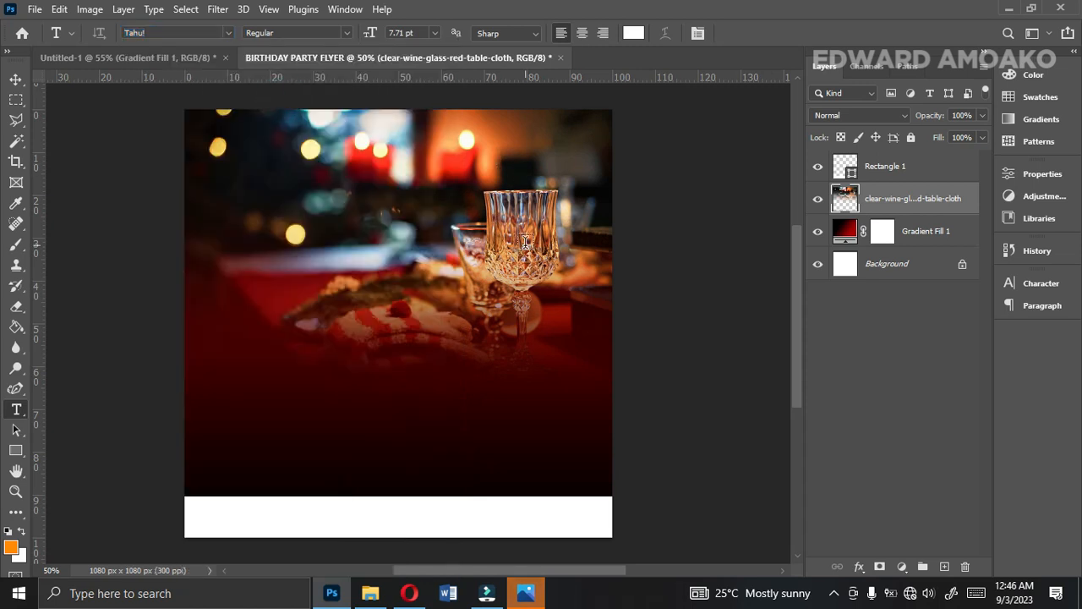
left_click(297, 329)
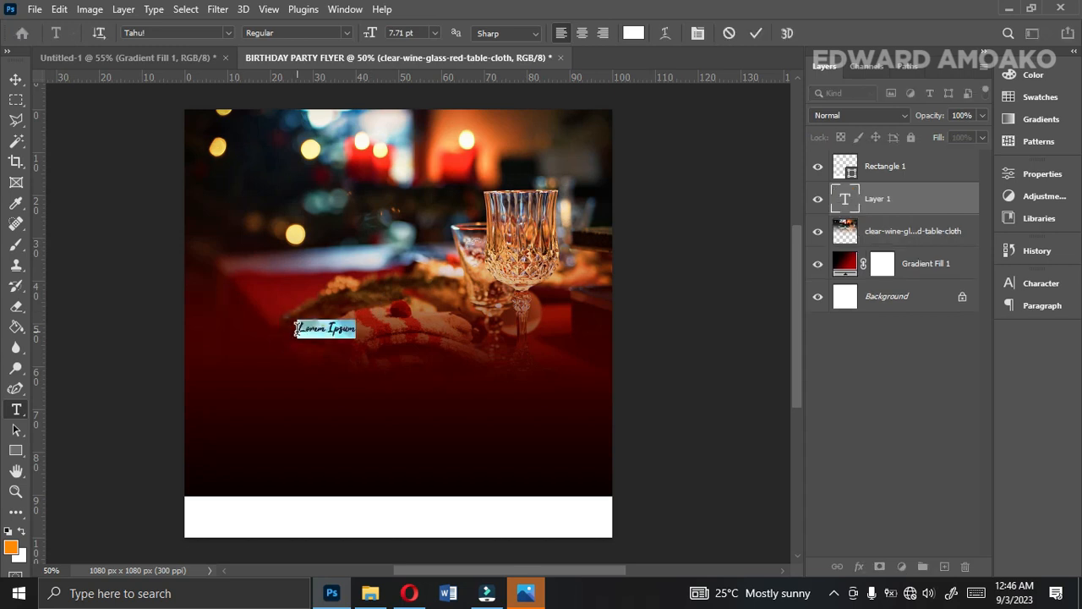
type("Birthday")
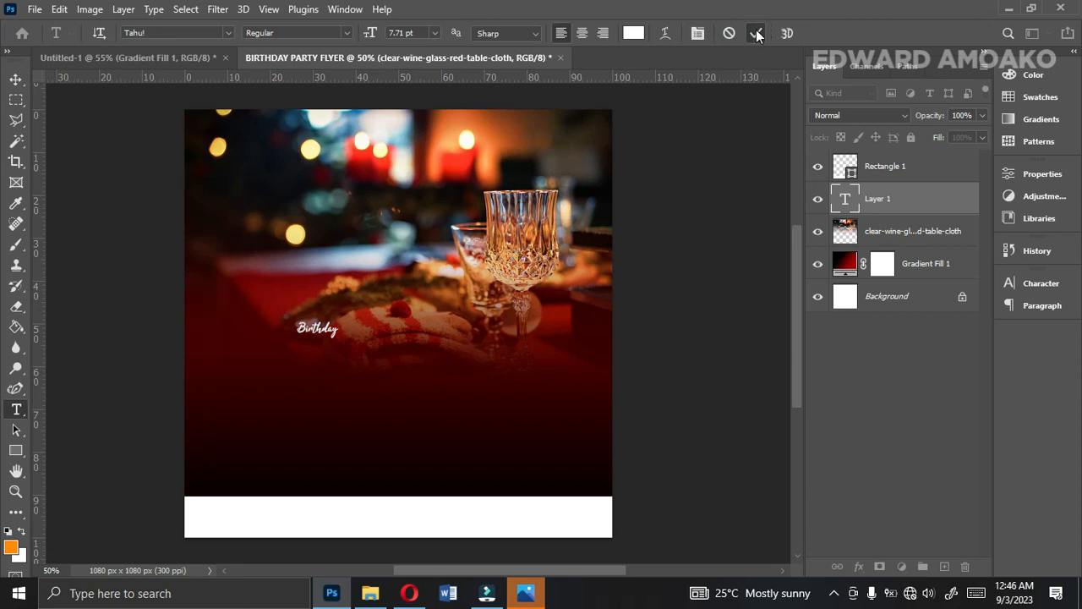
key("ctrl+Return")
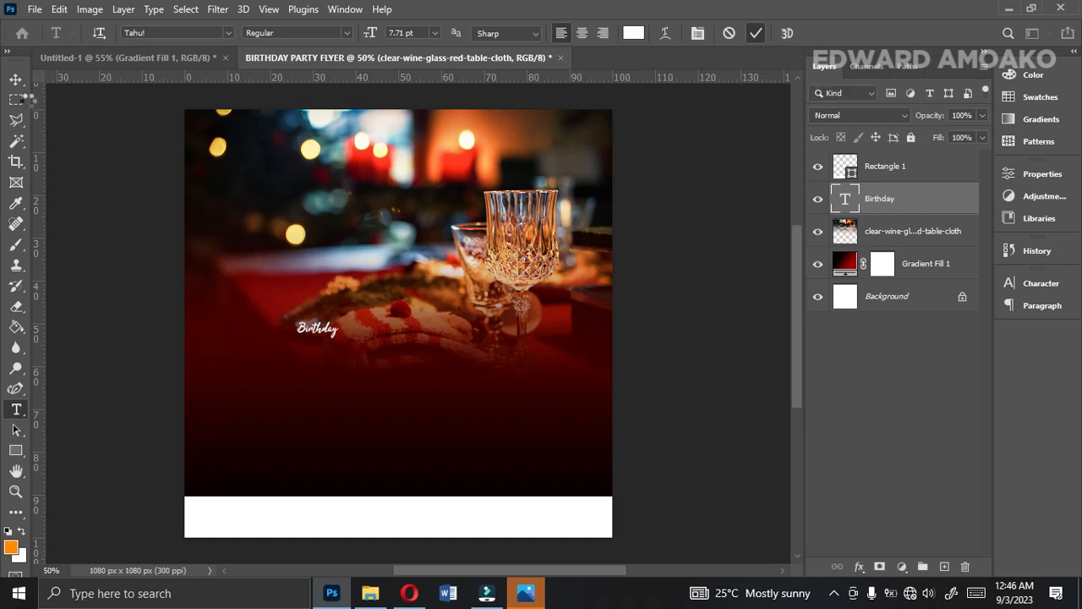
Enlarge the Birthday text to about 44 pt and shift it slightly down and left across the photo.
left_click(15, 80)
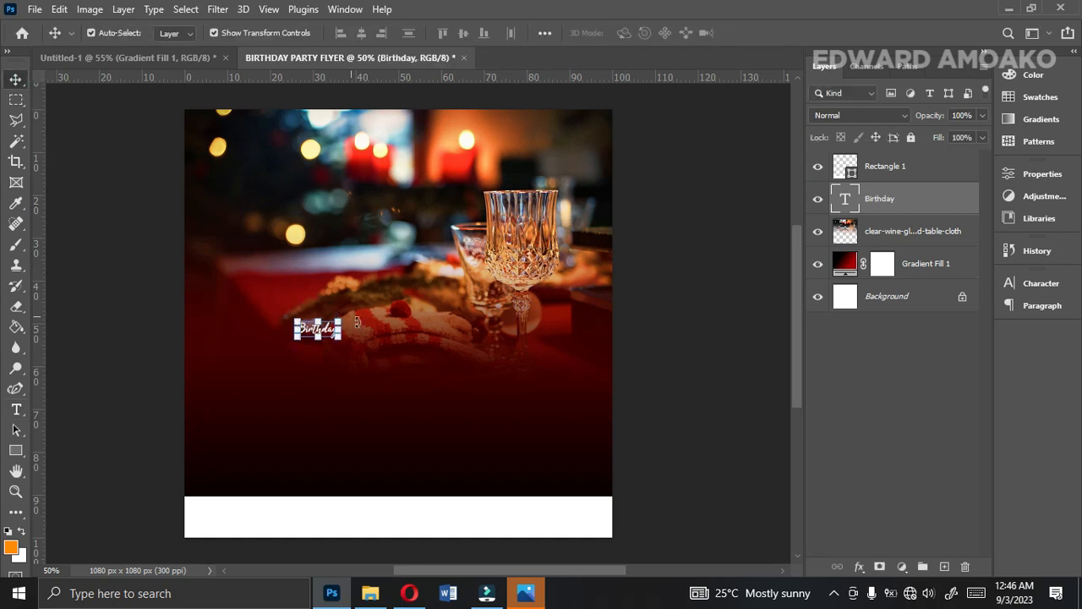
left_click_drag(342, 316, 533, 235)
key("Return")
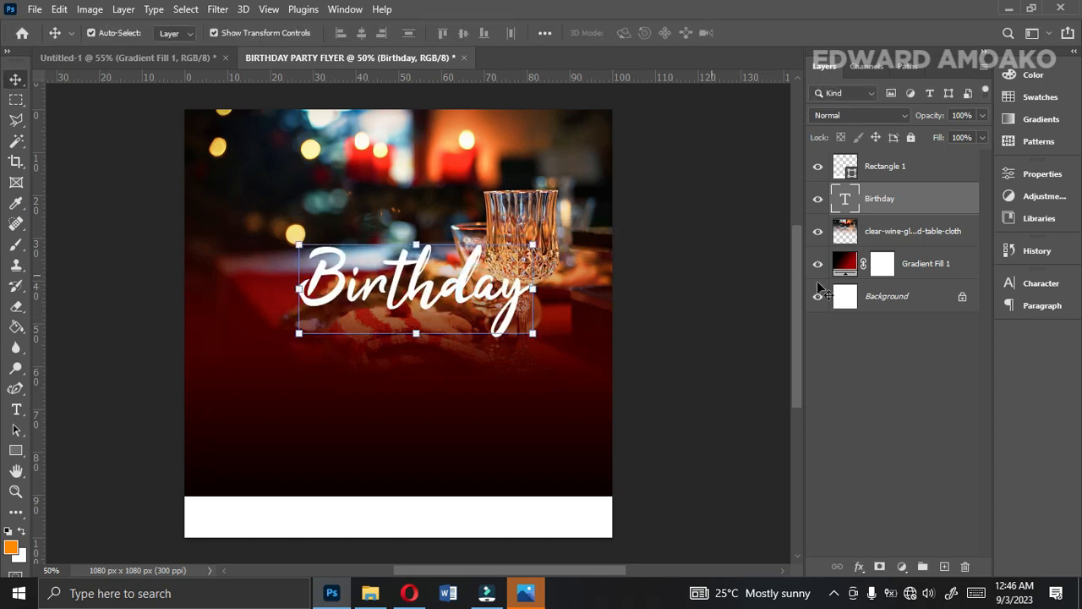
left_click(1036, 287)
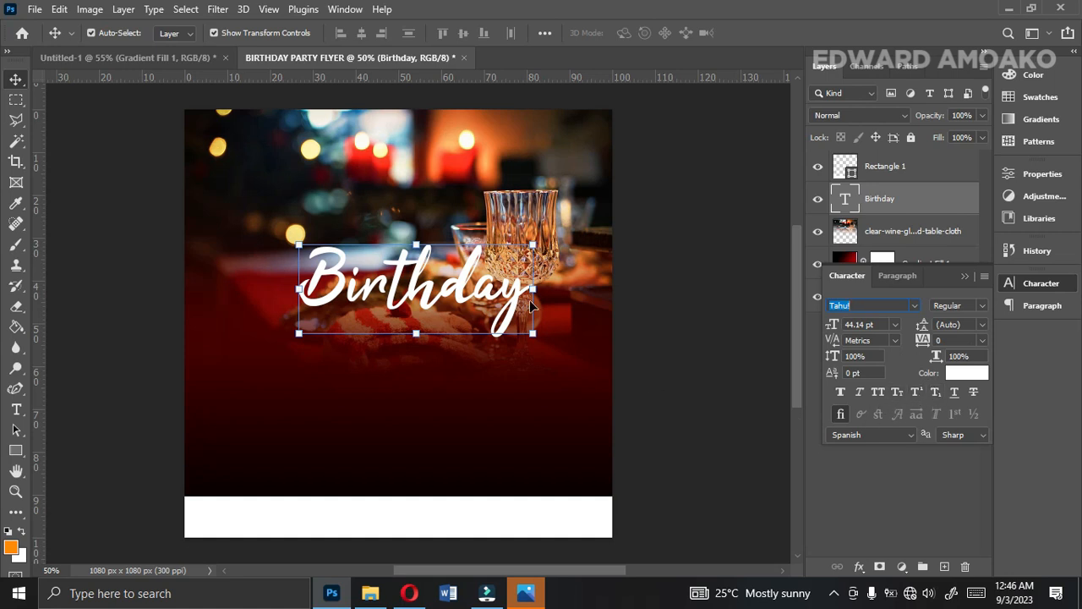
mouse_move(335, 307)
left_mouse_down()
mouse_move(321, 318)
mouse_move(345, 307)
mouse_move(337, 319)
left_mouse_up()
key("ctrl+z")
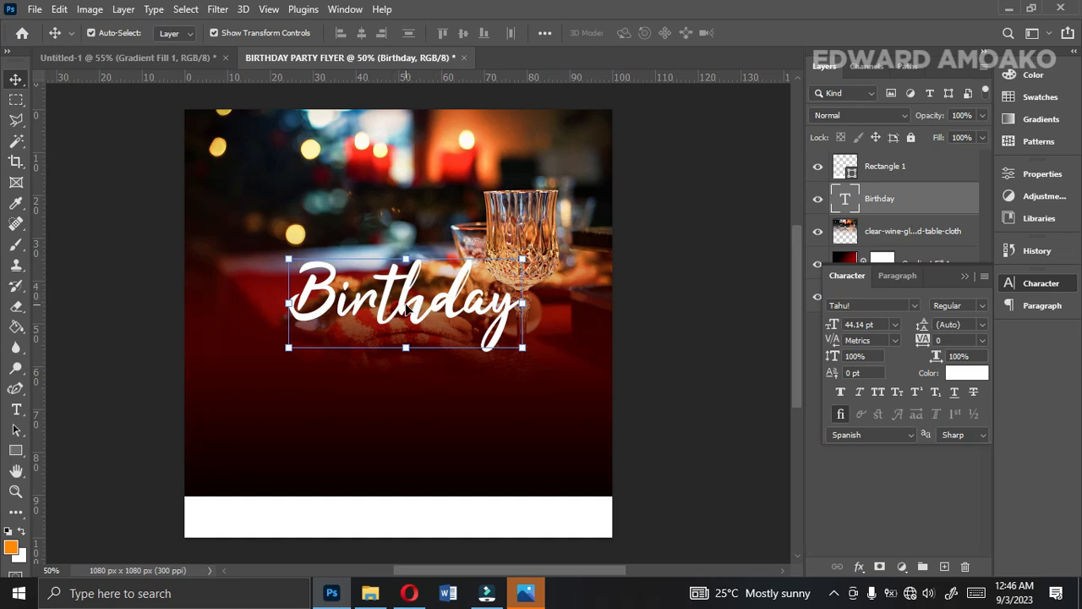
Duplicate the Birthday text just below the original and change the copy's wording to "Mini Party".
left_click_drag(417, 303, 396, 395)
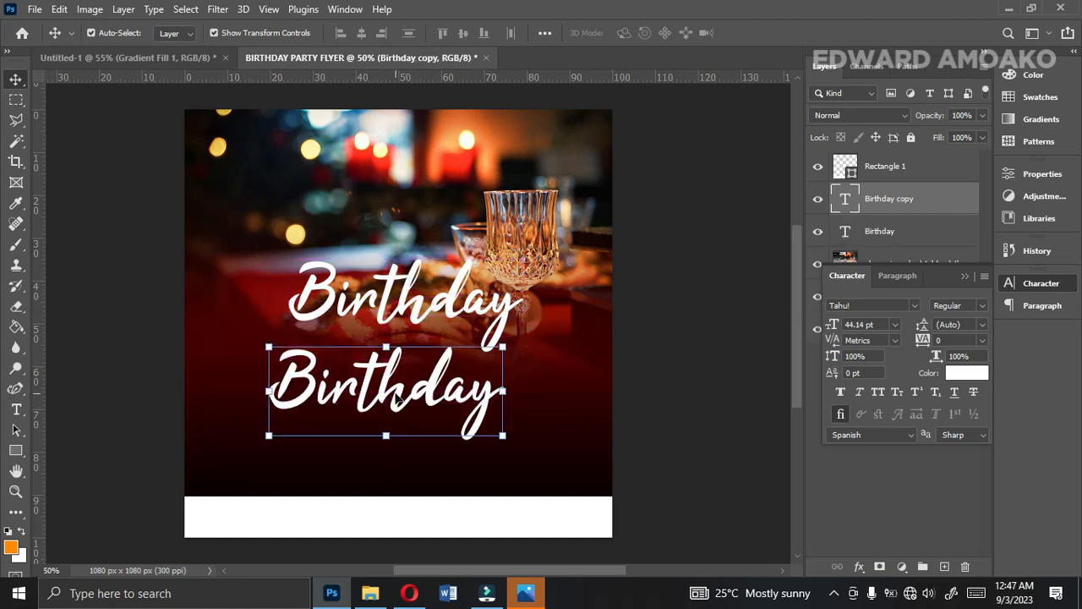
double_click(396, 393)
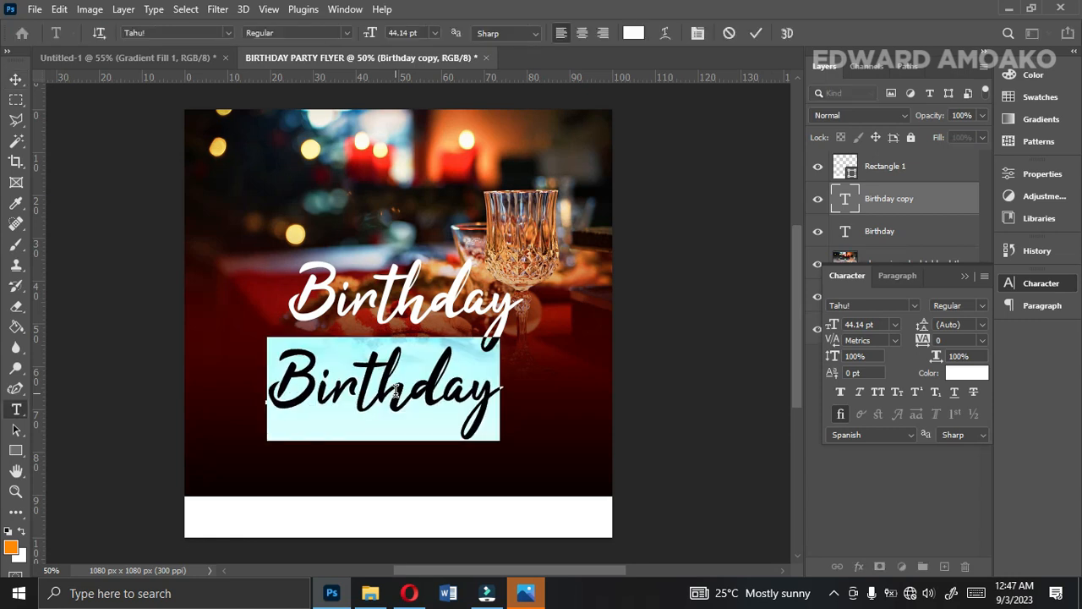
type("Party")
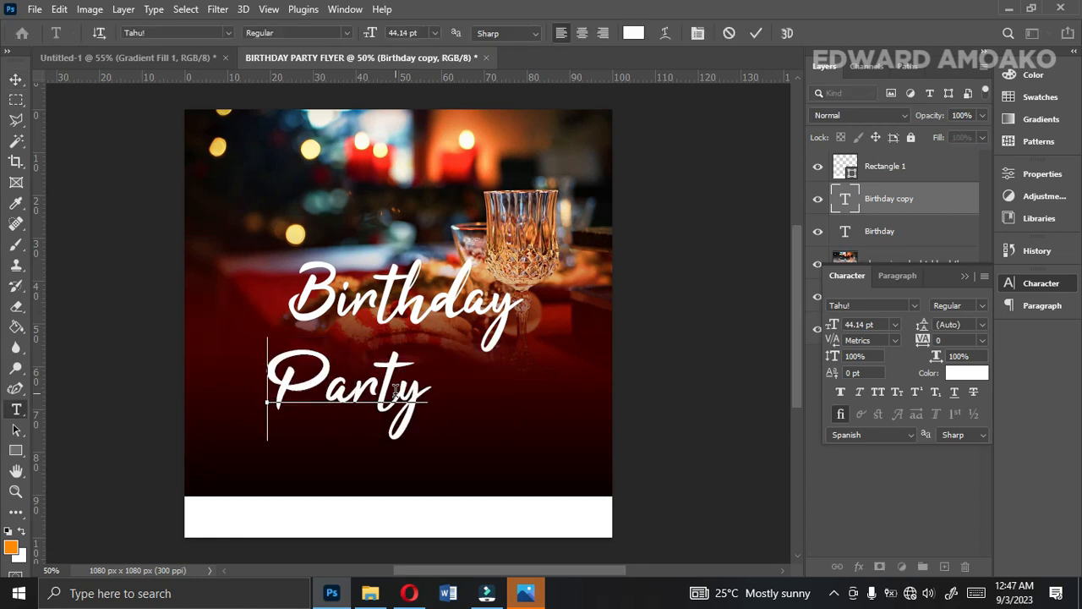
key("ctrl+a")
type("Mini")
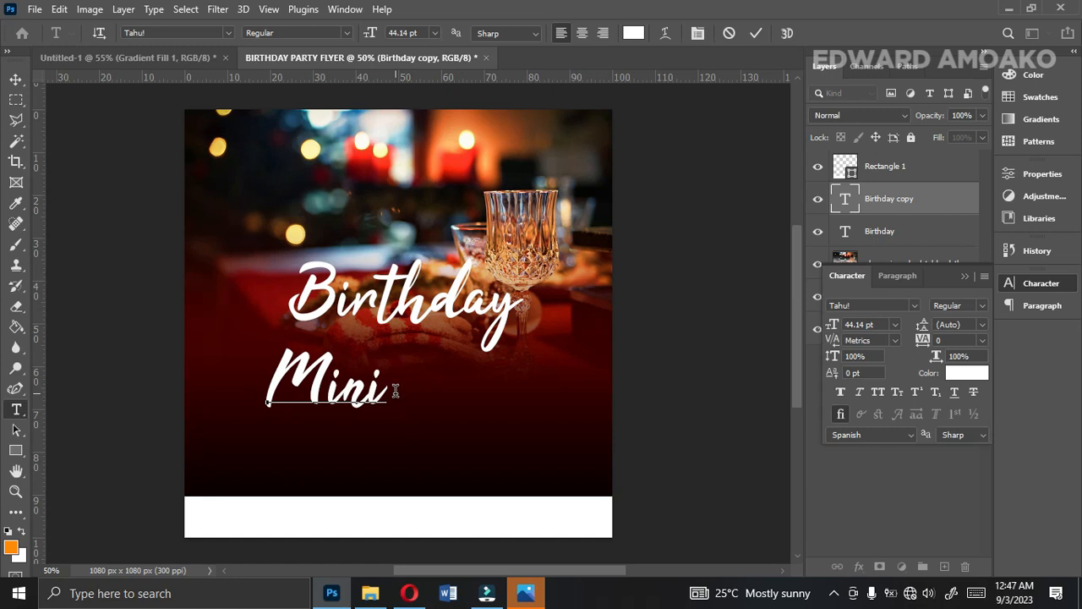
type(" Party")
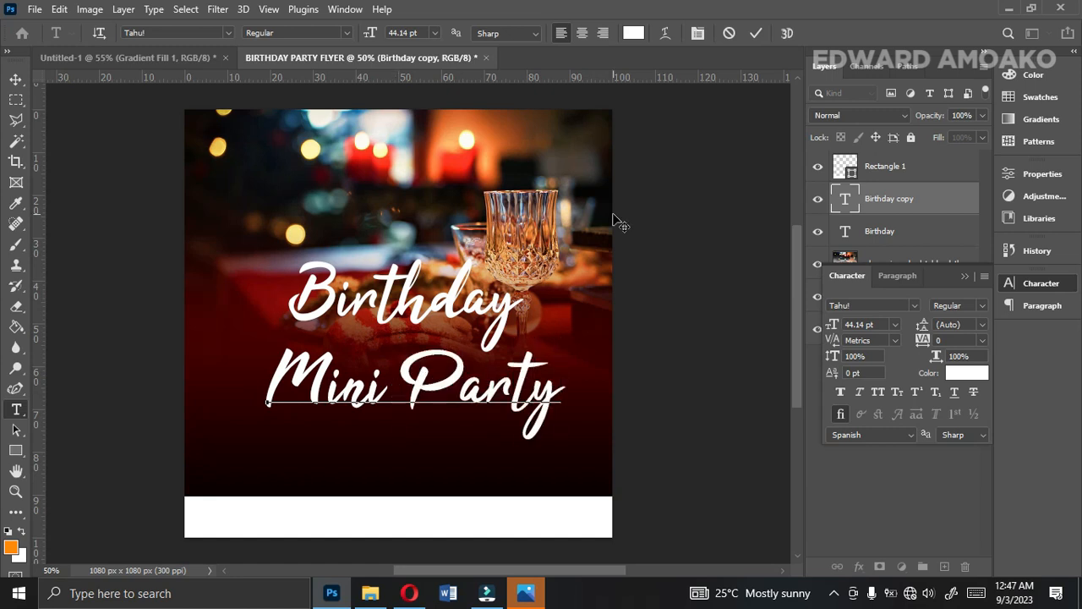
left_click(756, 33)
key("v")
Change the Mini Party text's font to Akira Expanded.
left_click(912, 305)
scroll(788, 169, "down", 5)
left_click(787, 140)
Set the Mini Party text to 12 pt and tuck it under Birthday at about X 531, Y 578 px.
left_click(892, 326)
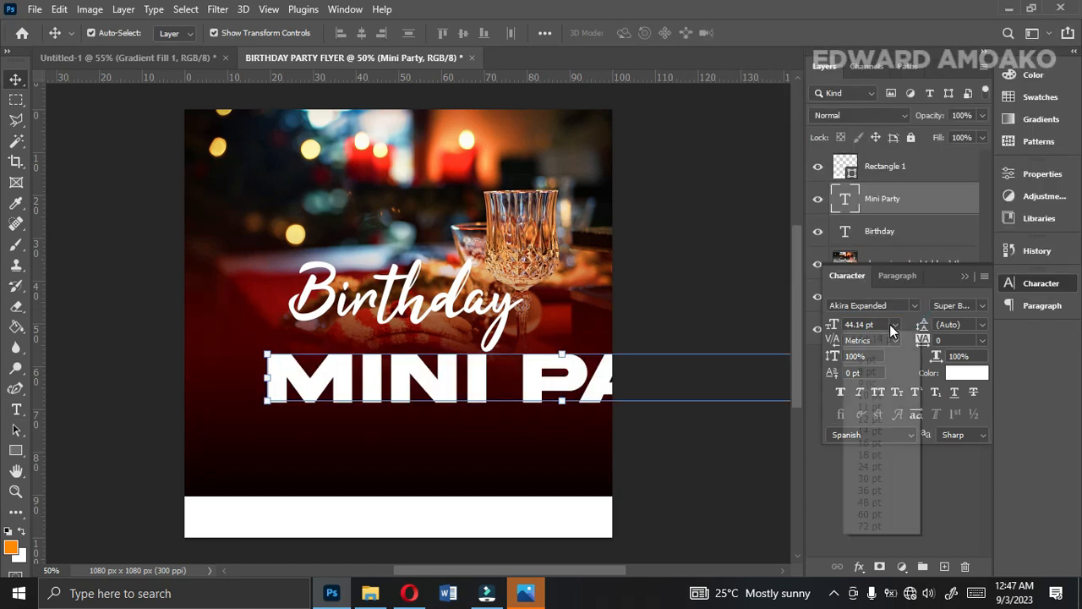
left_click(871, 395)
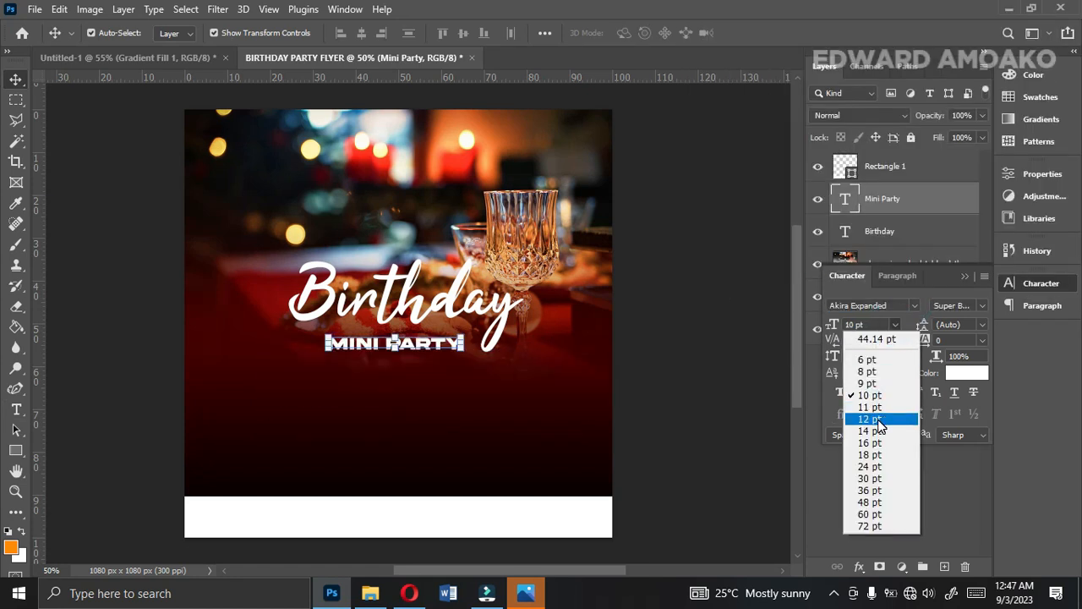
left_click(871, 419)
left_click_drag(454, 348, 441, 345)
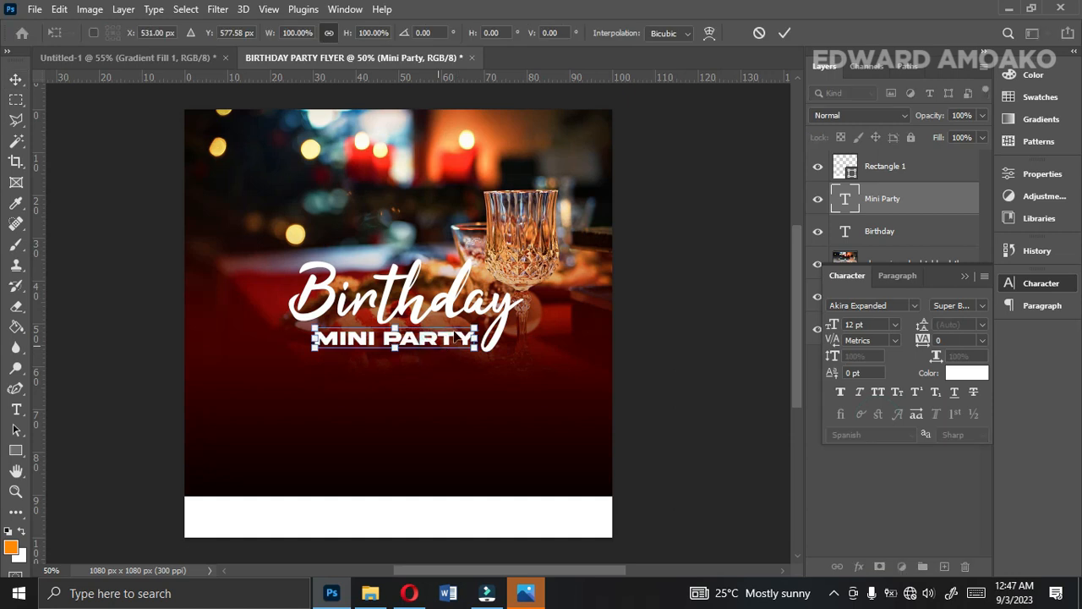
left_click(785, 33)
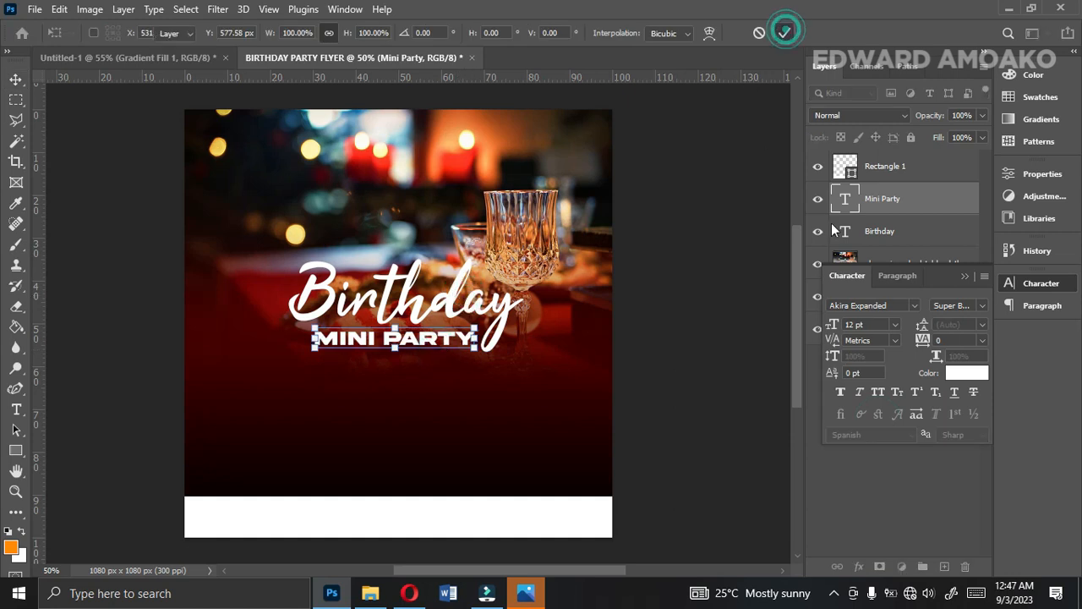
Reorder the layers so Birthday is on top, followed by Mini Party, with both above Rectangle 1.
left_click(886, 243, "shift")
mouse_move(885, 243)
left_mouse_down()
mouse_move(923, 219)
mouse_move(899, 191)
mouse_move(898, 160)
mouse_move(895, 259)
left_mouse_up()
left_click(965, 275)
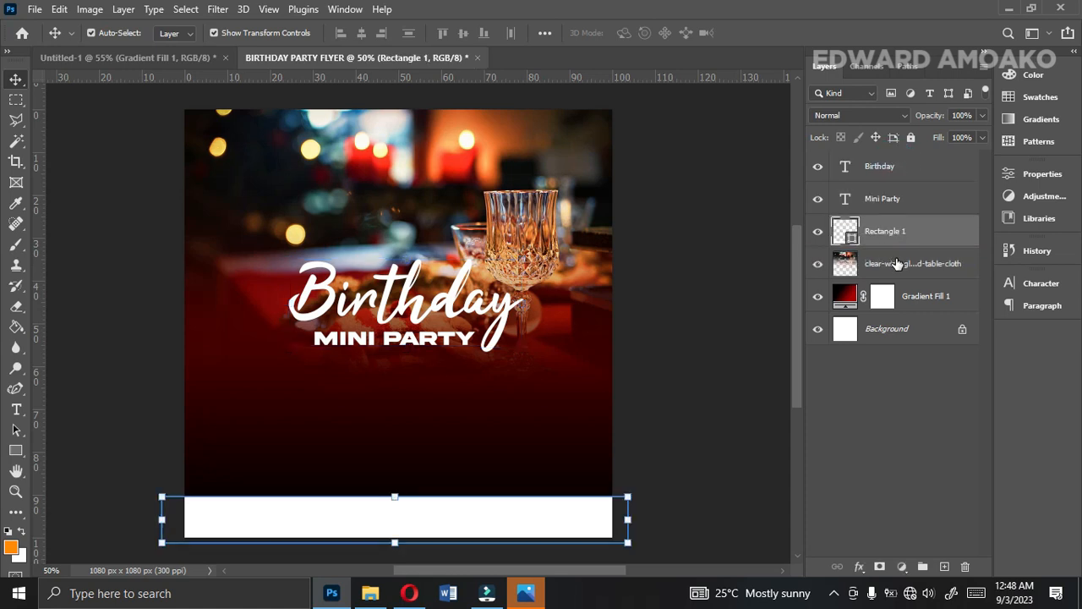
Add a Gradient Overlay to the Birthday text using the dark gold to pale yellow preset.
left_click(869, 165)
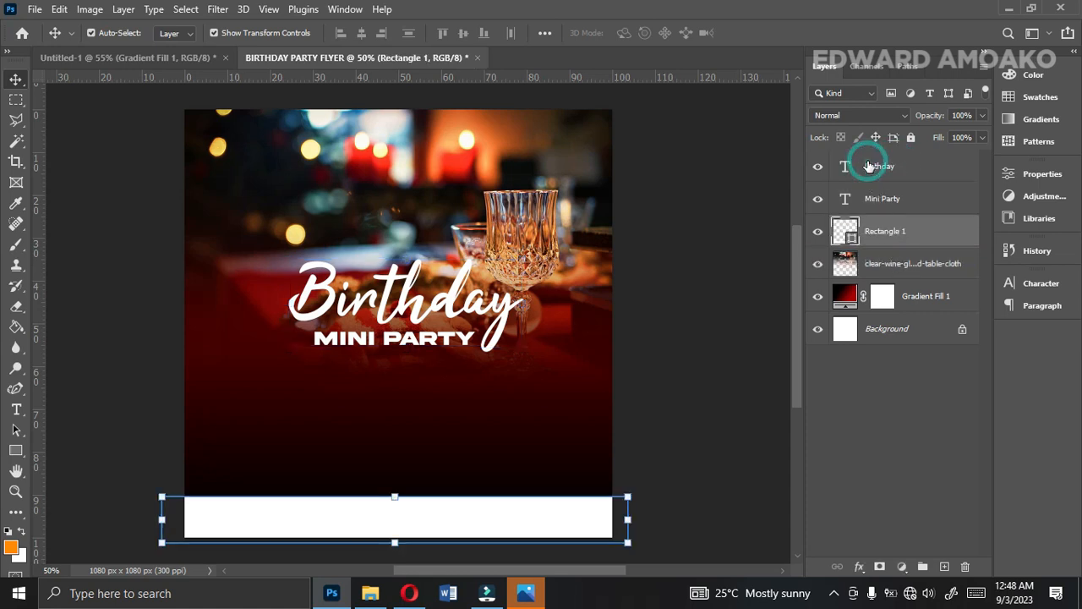
left_click(858, 568)
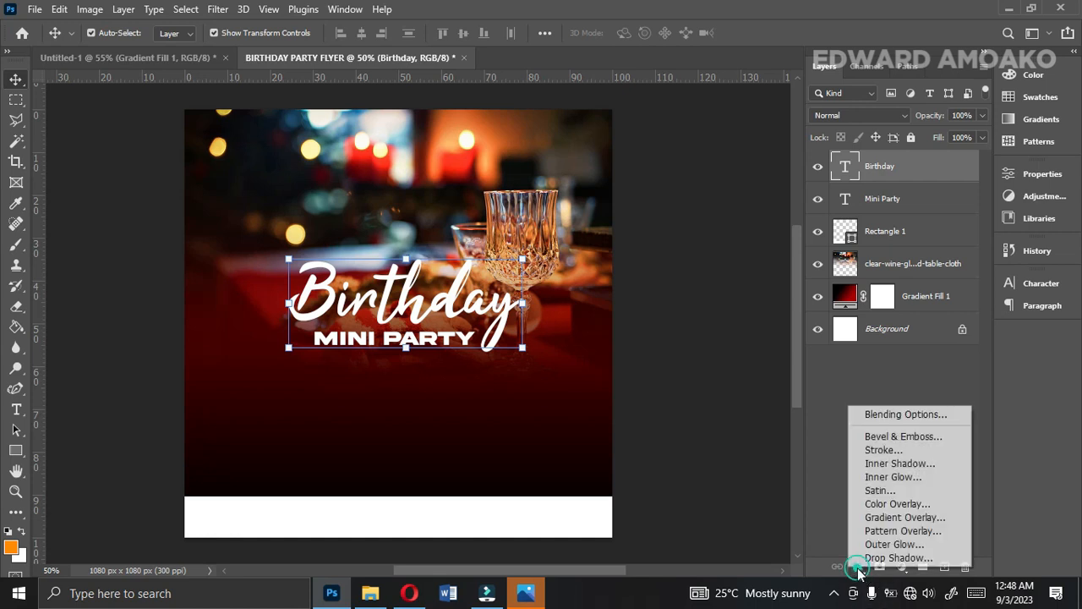
left_click(874, 519)
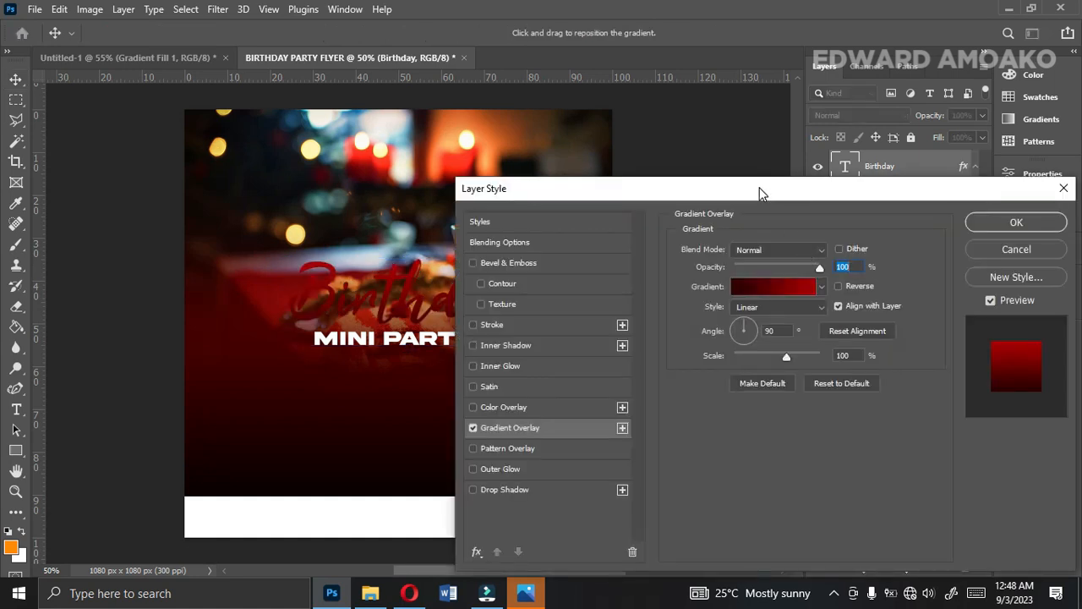
left_click_drag(763, 193, 916, 141)
left_click(916, 233)
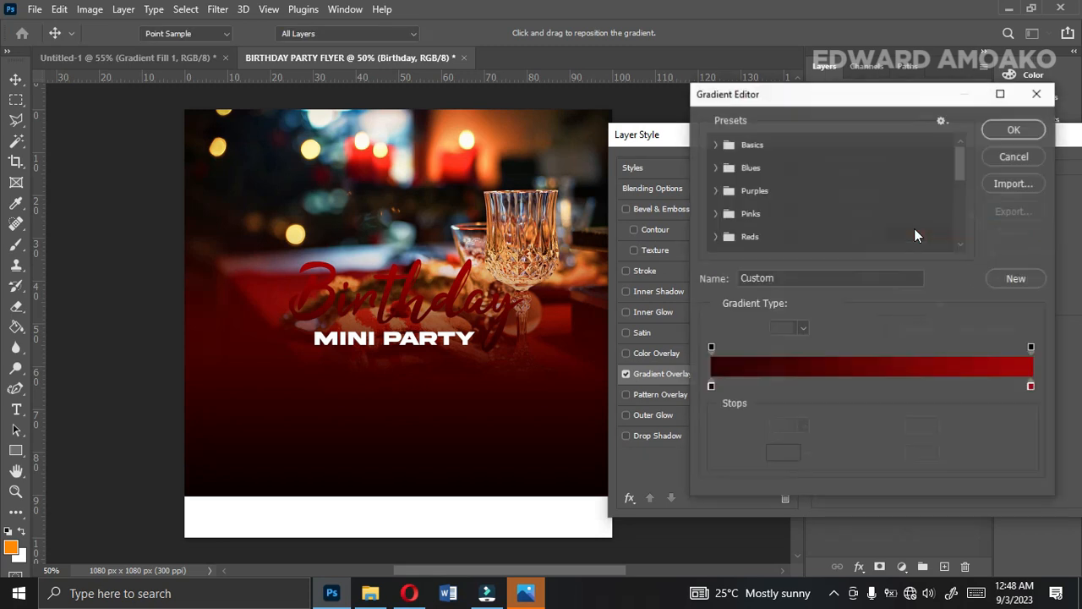
left_click_drag(962, 173, 961, 245)
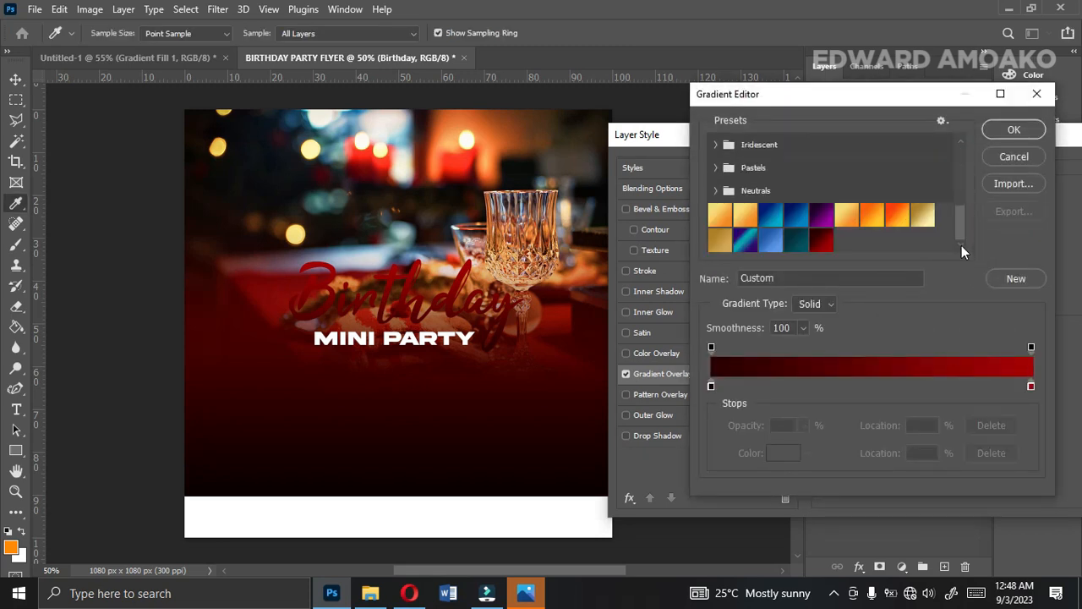
left_click(922, 218)
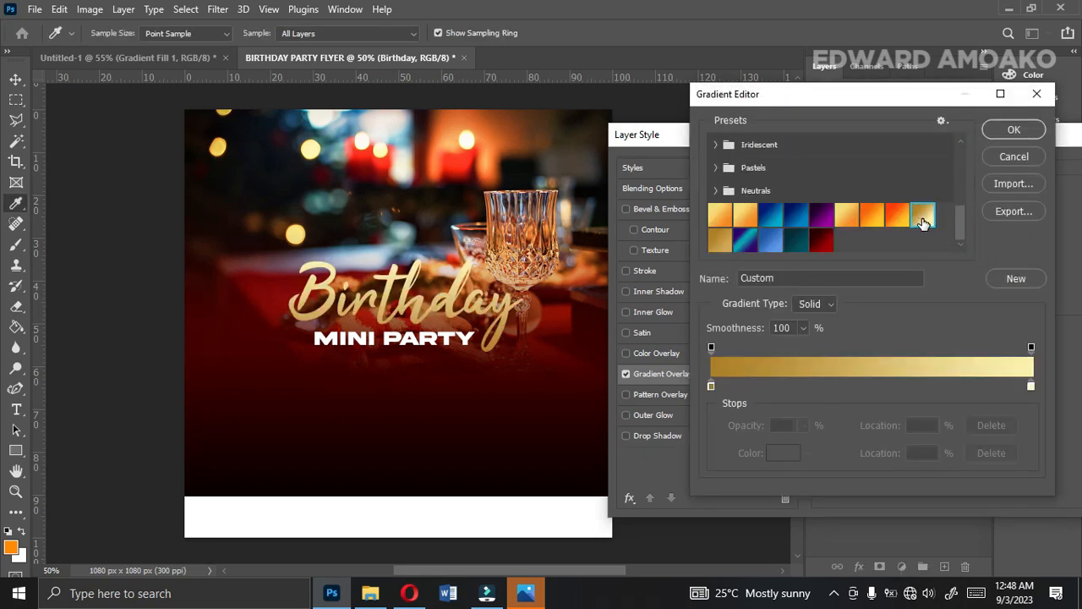
left_click(849, 217)
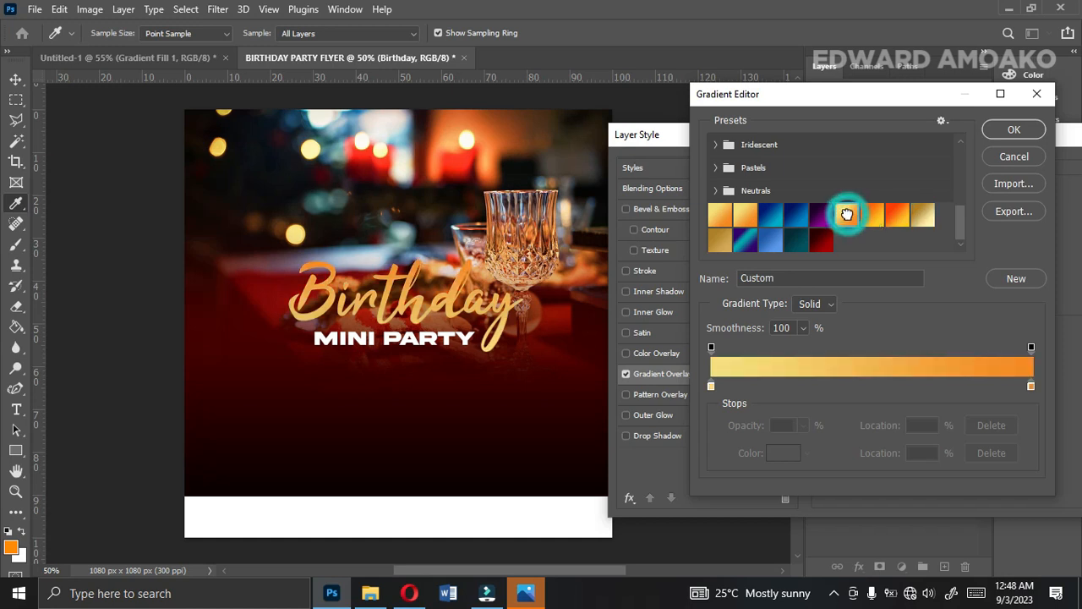
left_click(720, 241)
left_click(922, 218)
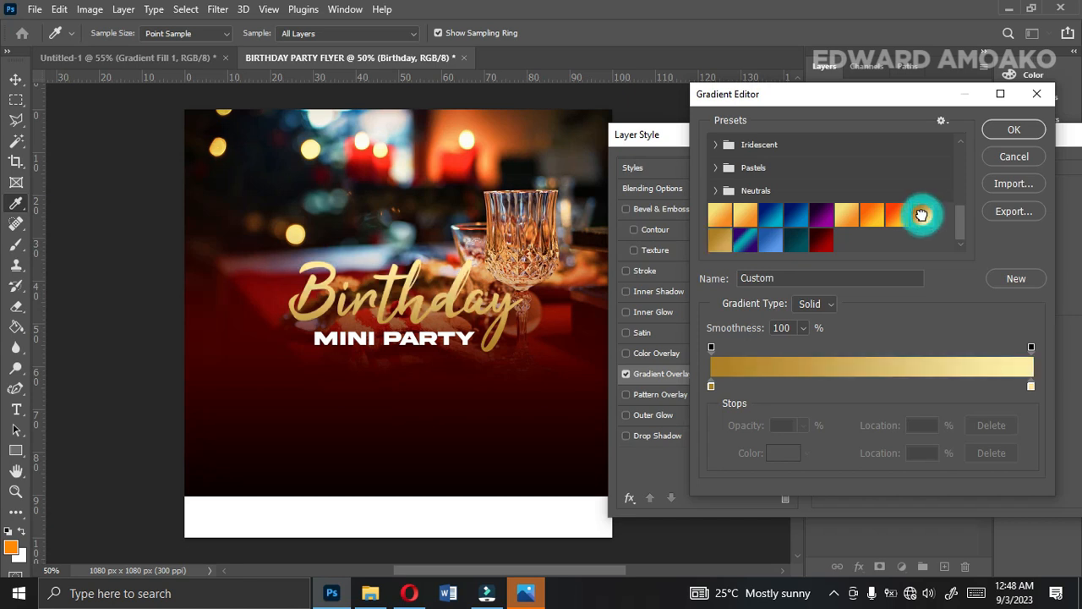
Check both colour stops of the gold gradient, keep ad8023 at the start and fdf3af at the end, and accept the gradient.
left_click(712, 387)
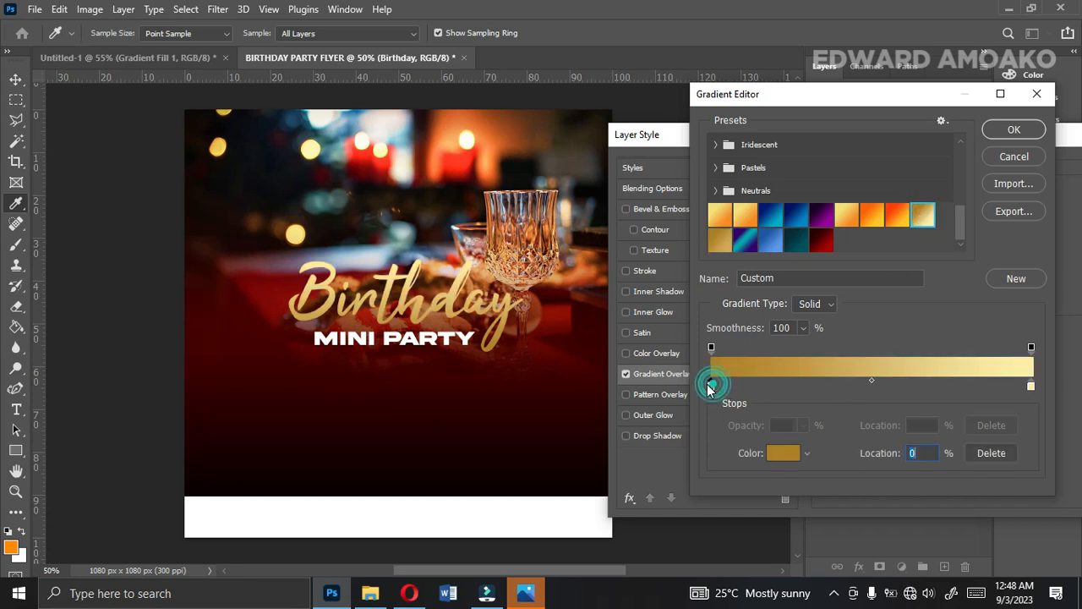
left_click(781, 453)
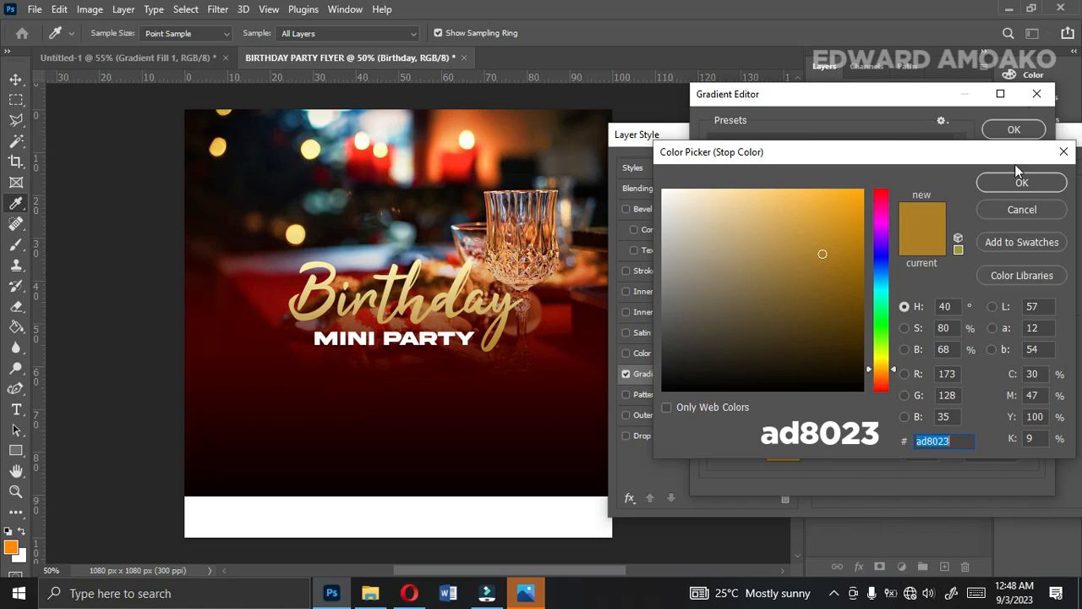
left_click(1014, 189)
double_click(1031, 387)
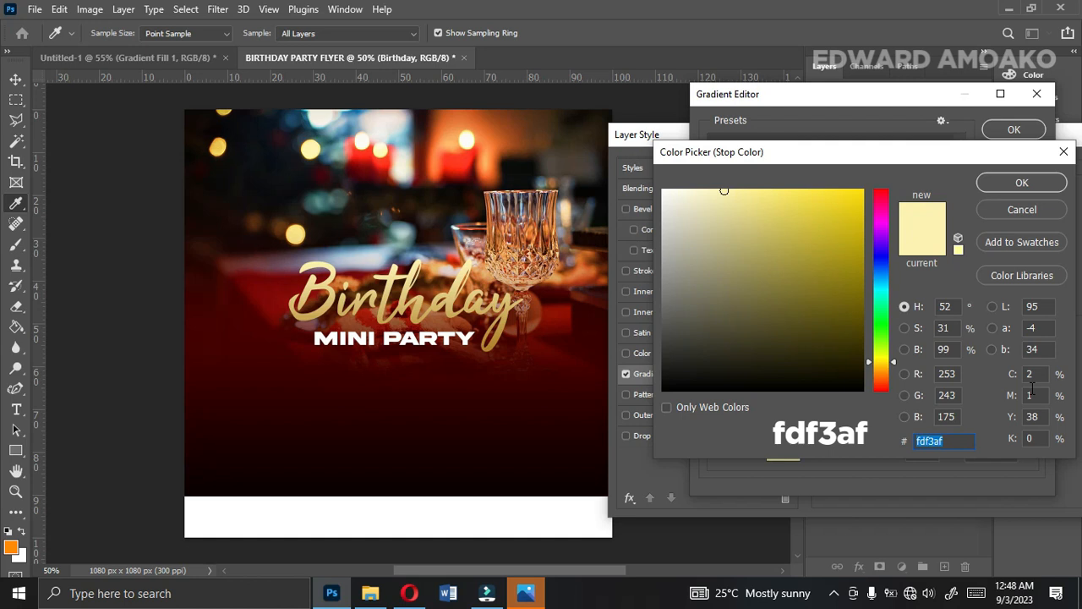
left_click(1022, 182)
left_click(1013, 131)
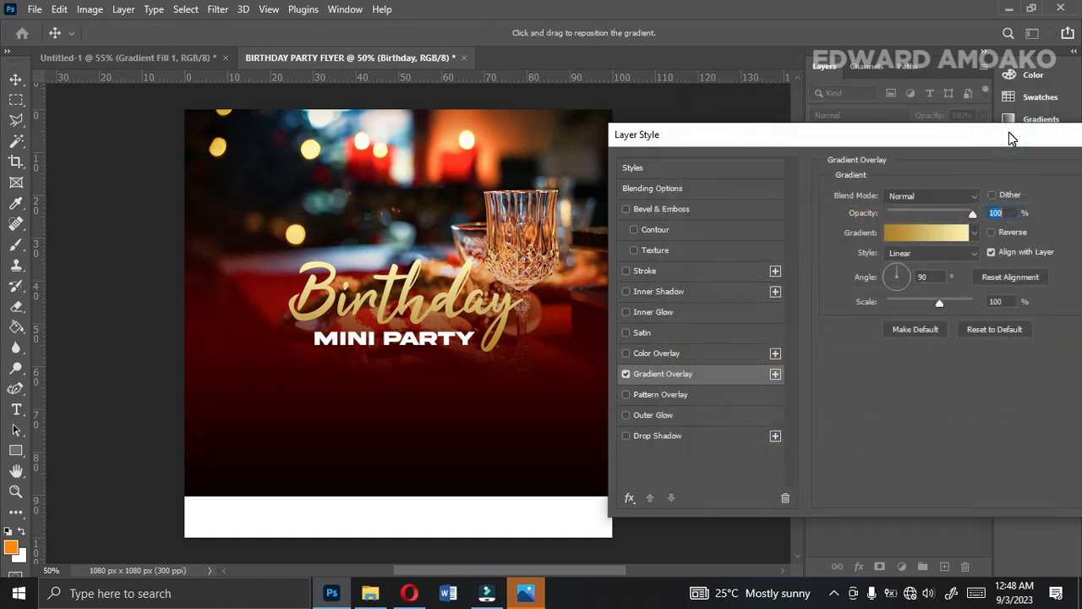
Set the Birthday gradient overlay's angle to 0° and apply the layer style.
double_click(922, 277)
type("0")
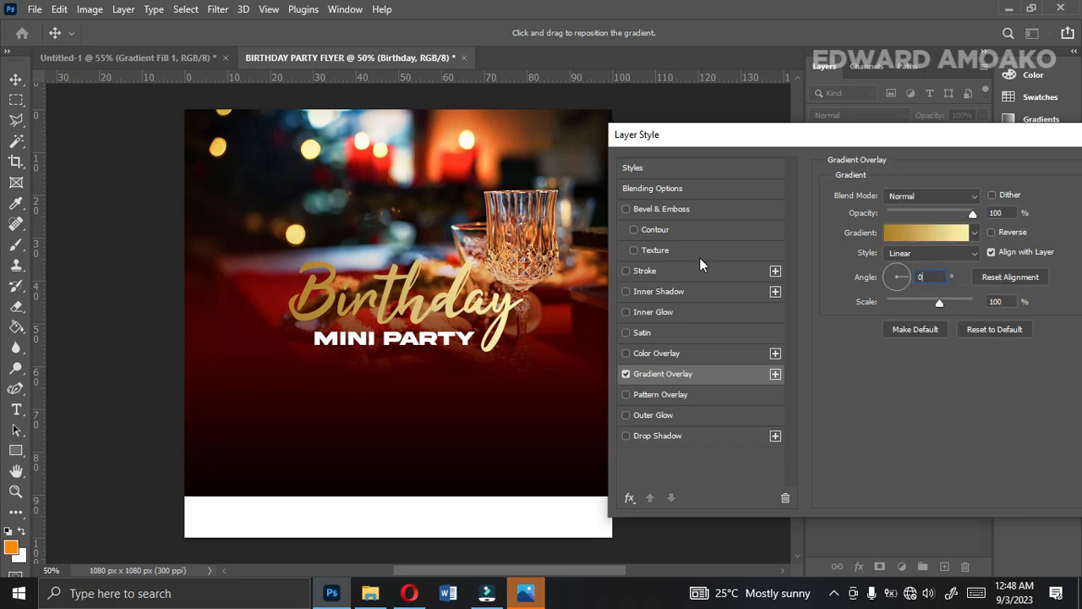
left_click_drag(777, 137, 642, 173)
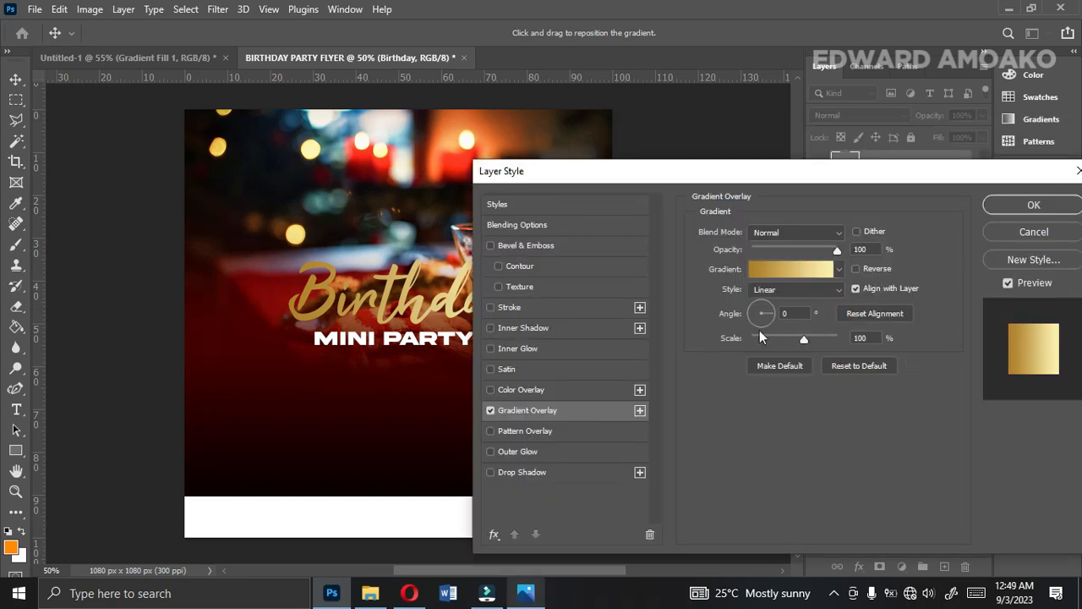
left_click(1034, 205)
Shift the Birthday text slightly left and up over Mini Party and deselect it.
left_click_drag(475, 304, 464, 300)
left_click(650, 387)
left_click(417, 344)
left_click(683, 331)
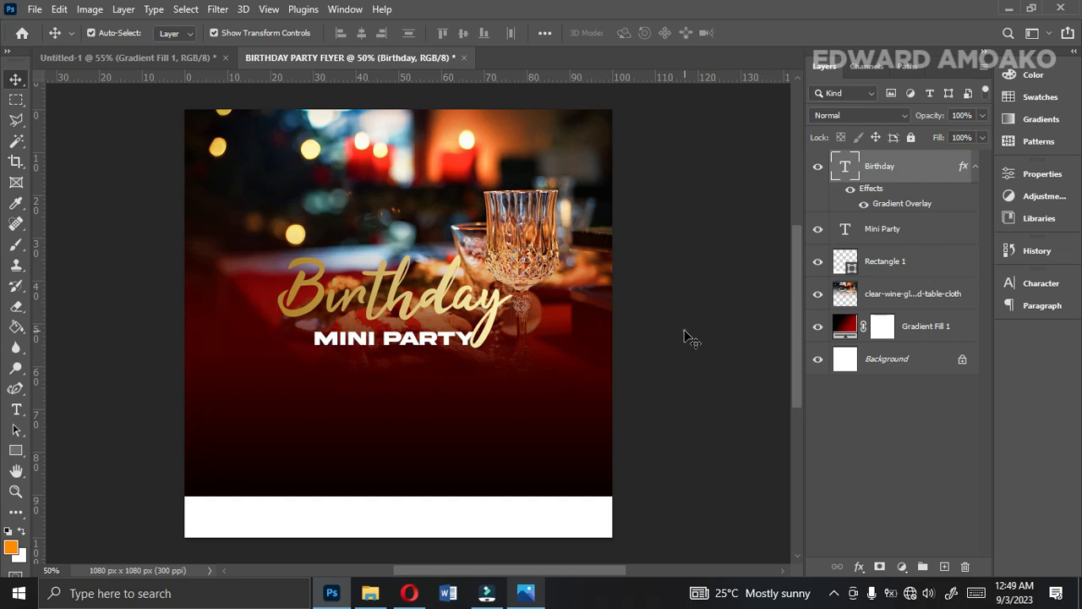
left_click(344, 341)
double_click(341, 341)
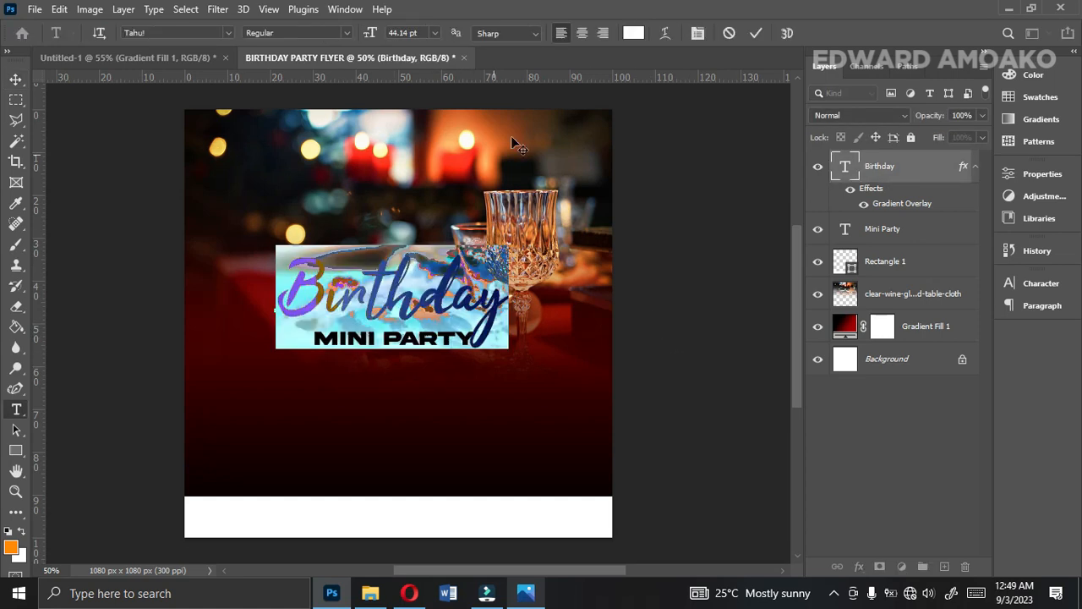
left_click(758, 32)
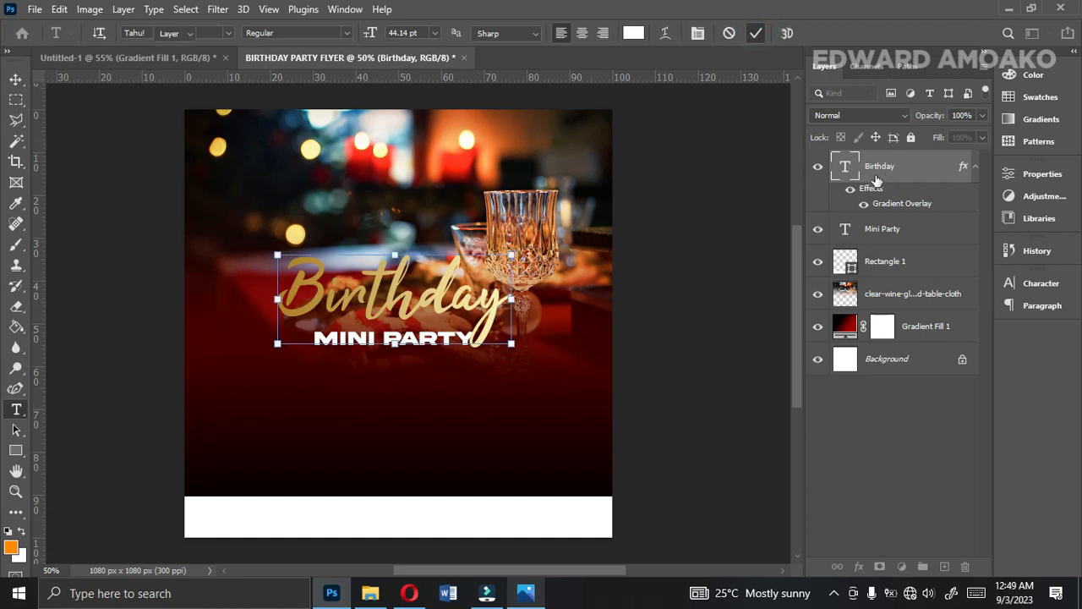
key("v")
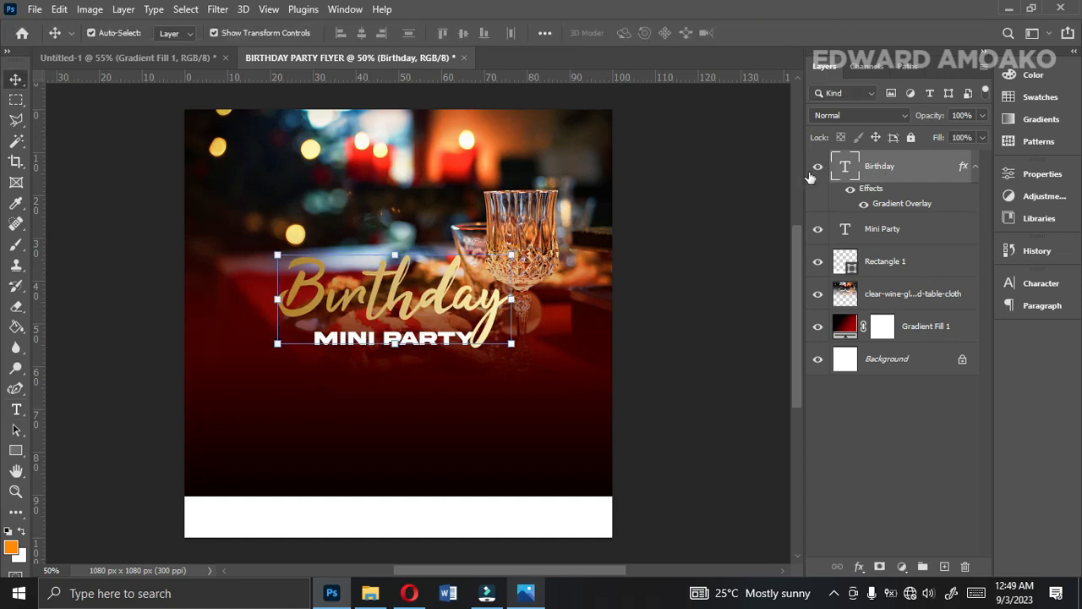
Hide the Birthday layer and duplicate the Mini Party text straight down, just below the original.
left_click(816, 170)
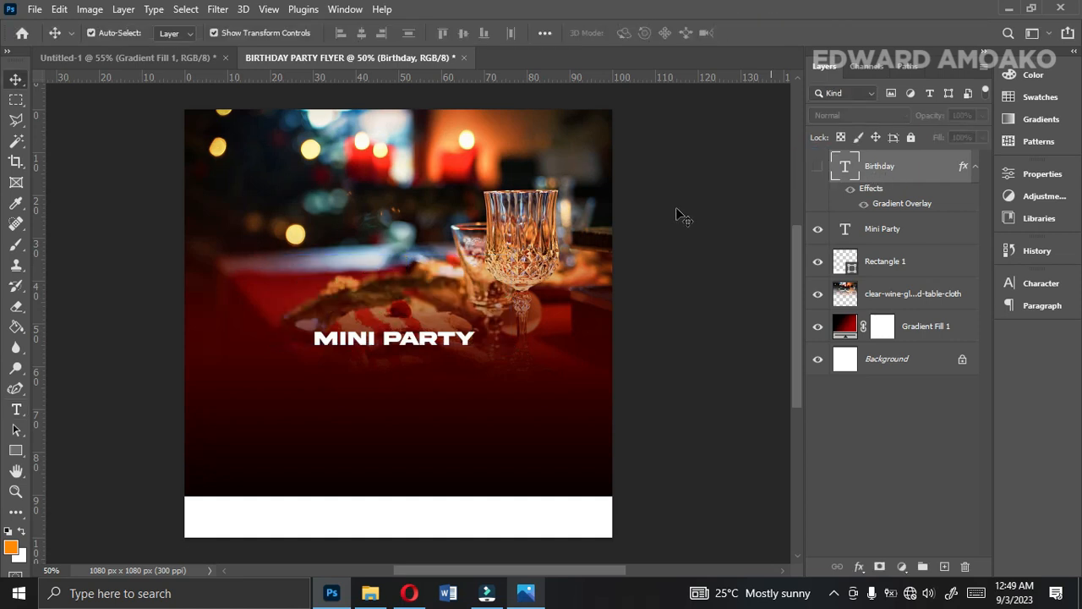
left_click(446, 340)
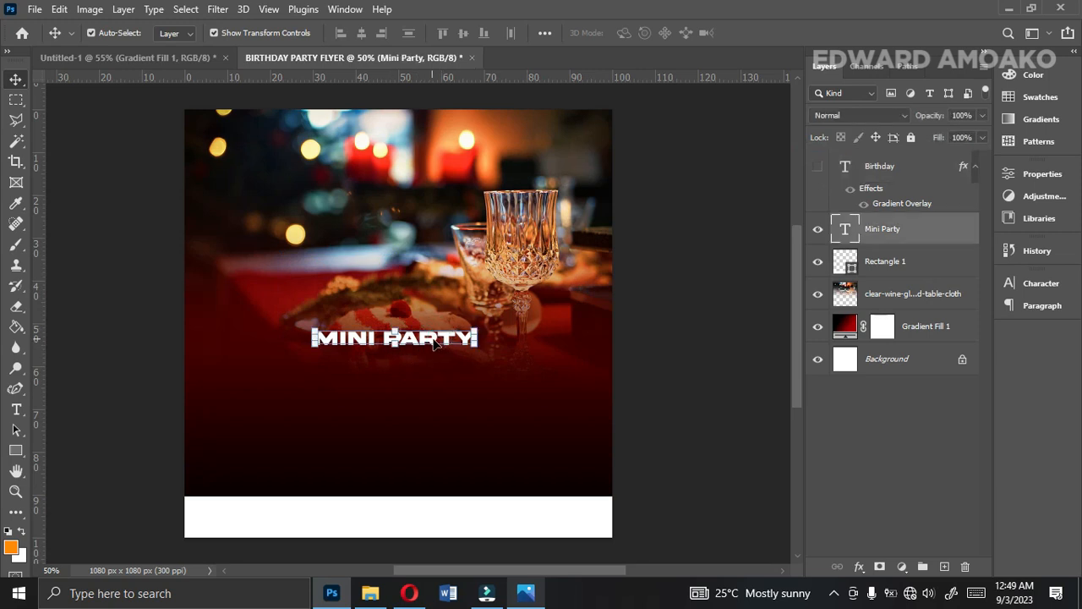
left_click_drag(434, 343, 431, 388)
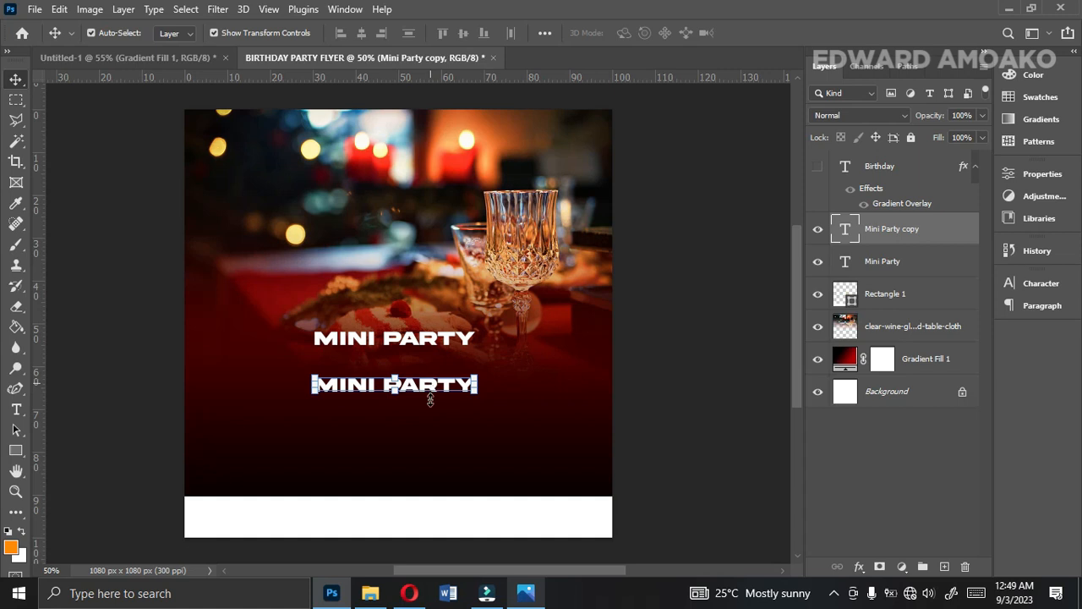
Consult the reference flyer in the photo viewer, return to Photoshop and change the Mini Party copy's wording to "It's gonna be fun".
left_click(526, 602)
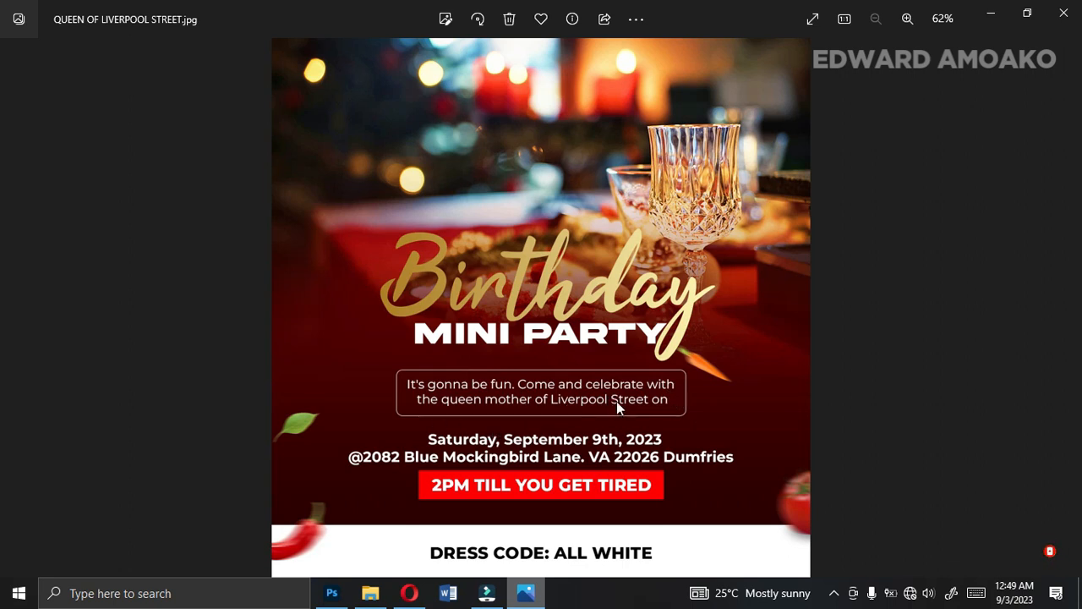
left_click(332, 596)
left_click(441, 386)
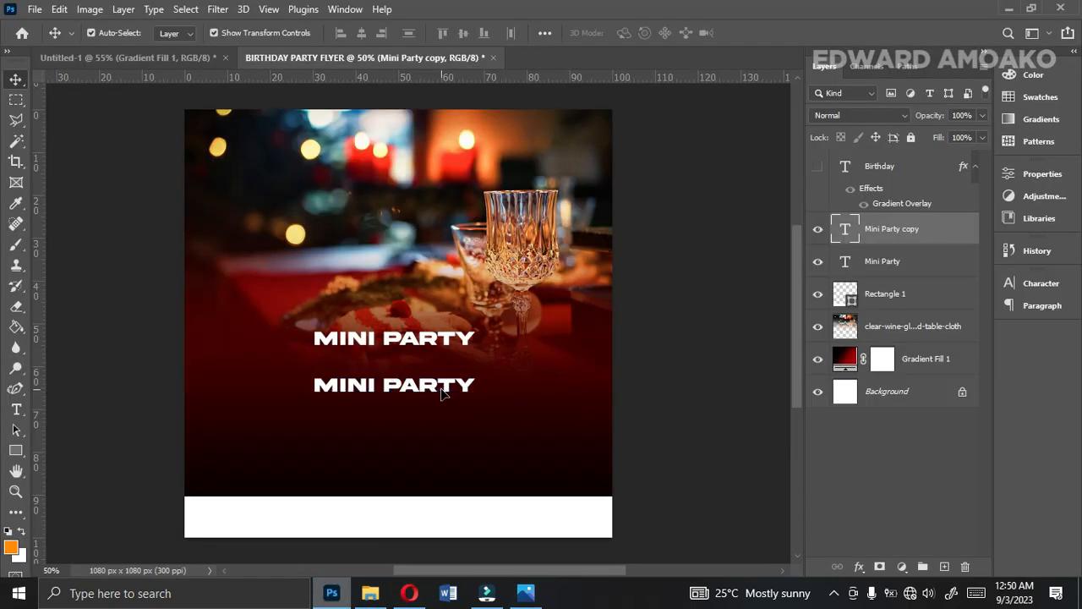
double_click(442, 386)
type("ITS")
key("BackSpace")
type("'S GONNA")
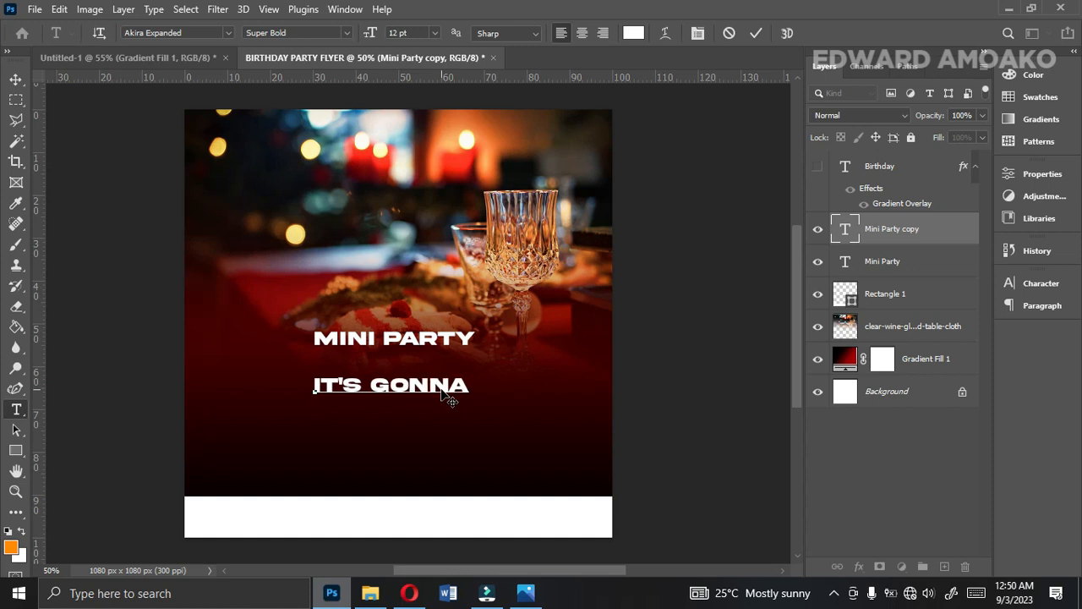
type(" BE FUN")
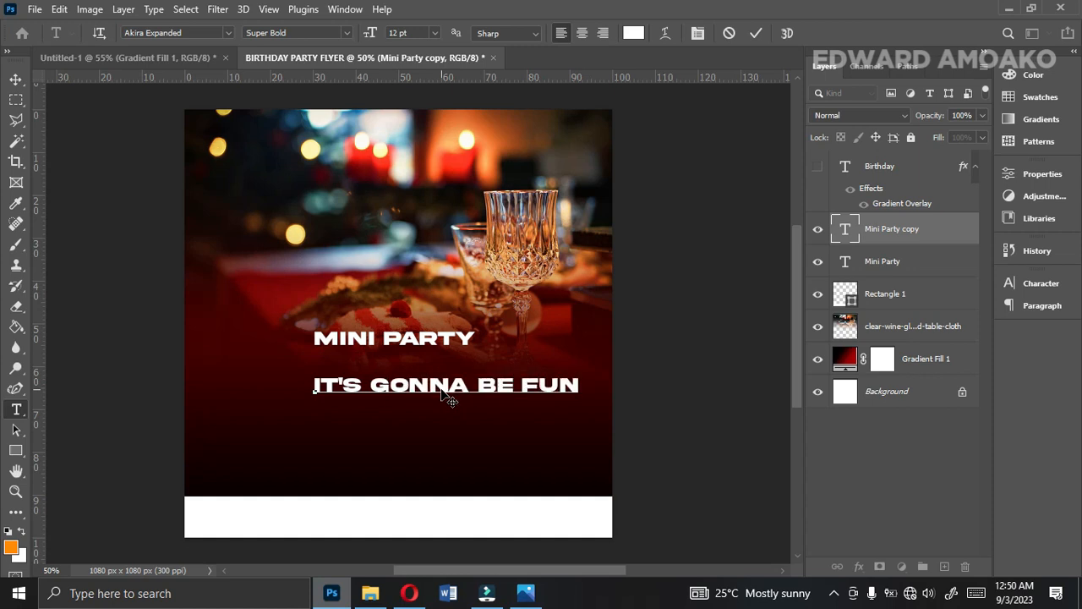
left_click(1039, 284)
left_click(756, 33)
key("v")
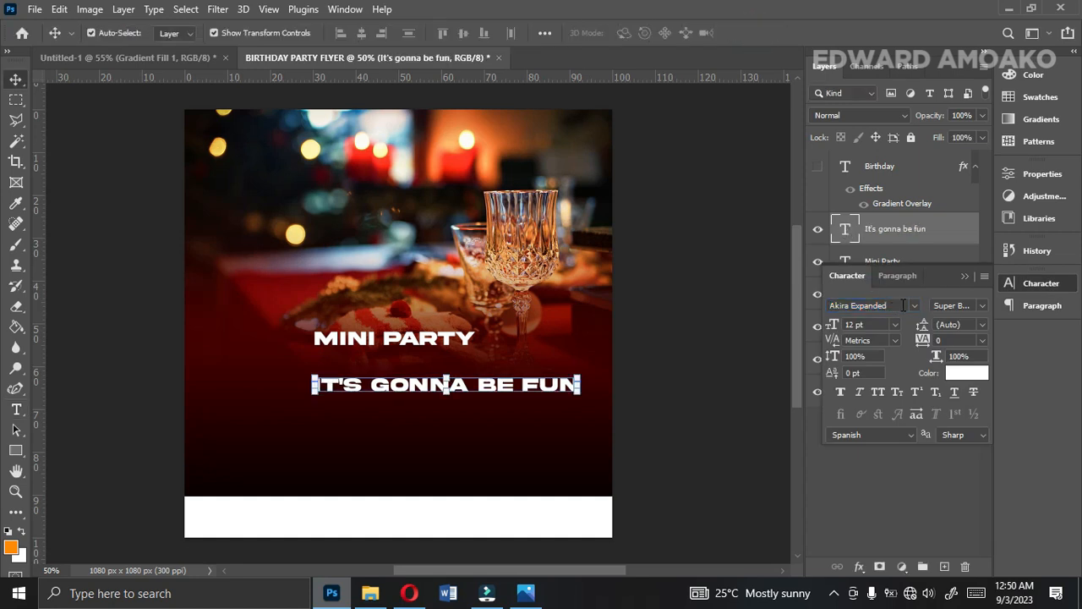
Change the "It's gonna be fun" text to Montserrat Regular at 6 pt.
left_click(913, 305)
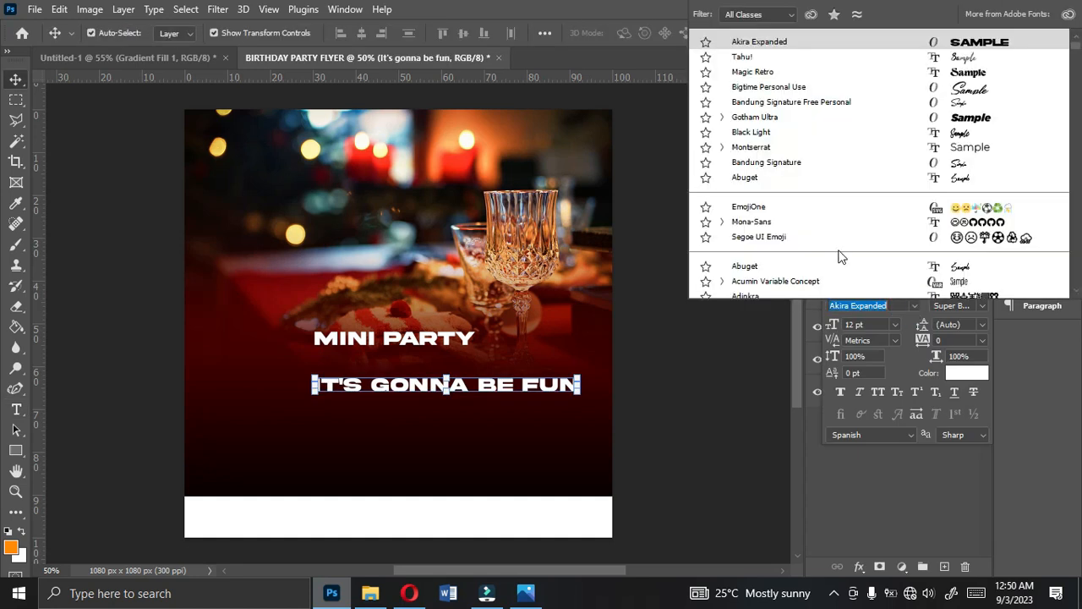
left_click(744, 149)
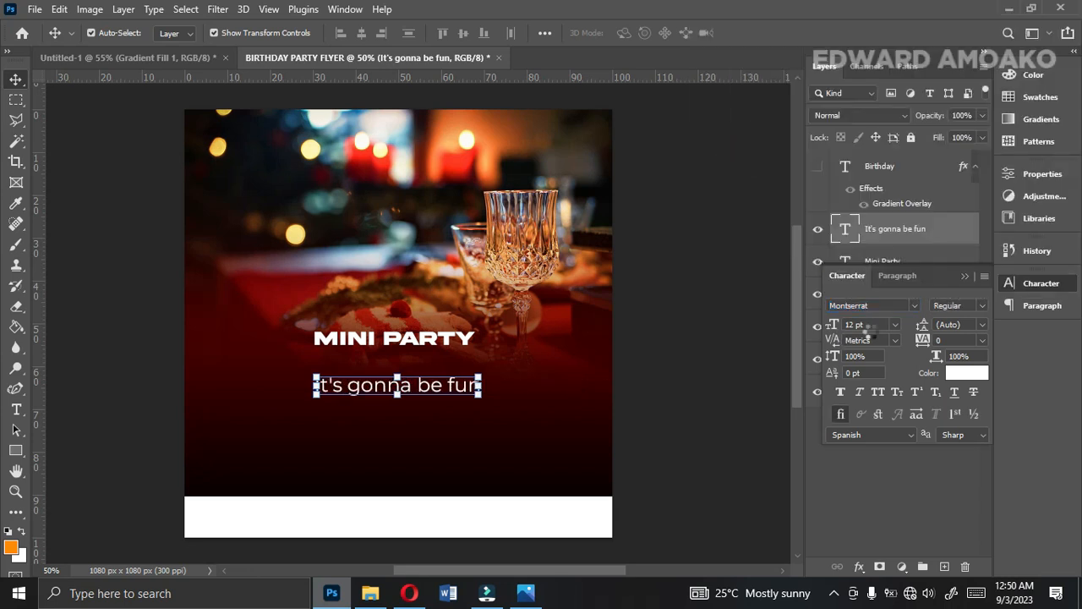
left_click(897, 325)
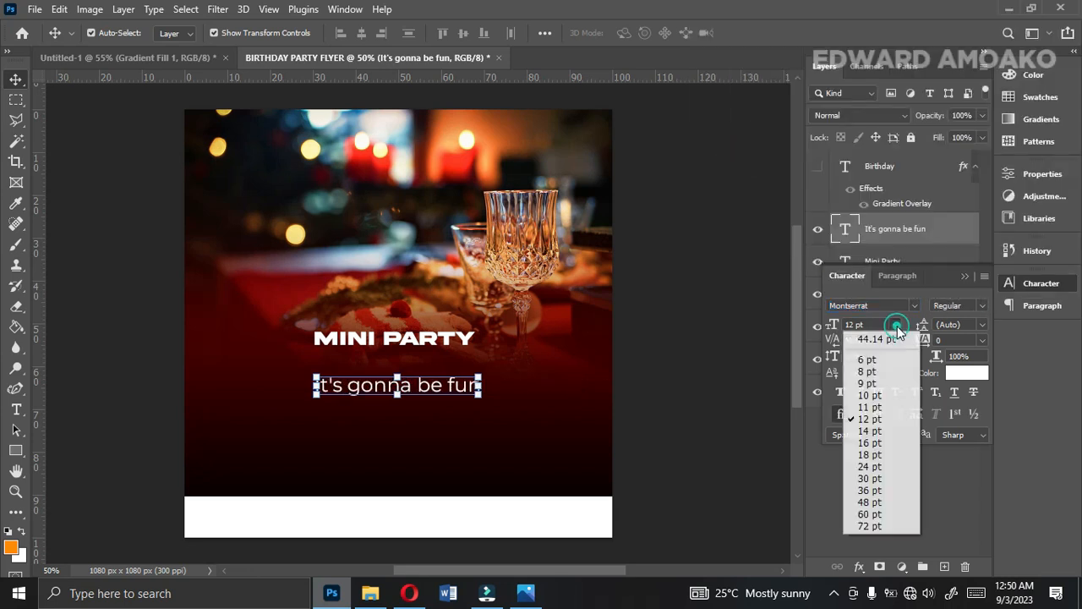
left_click(864, 358)
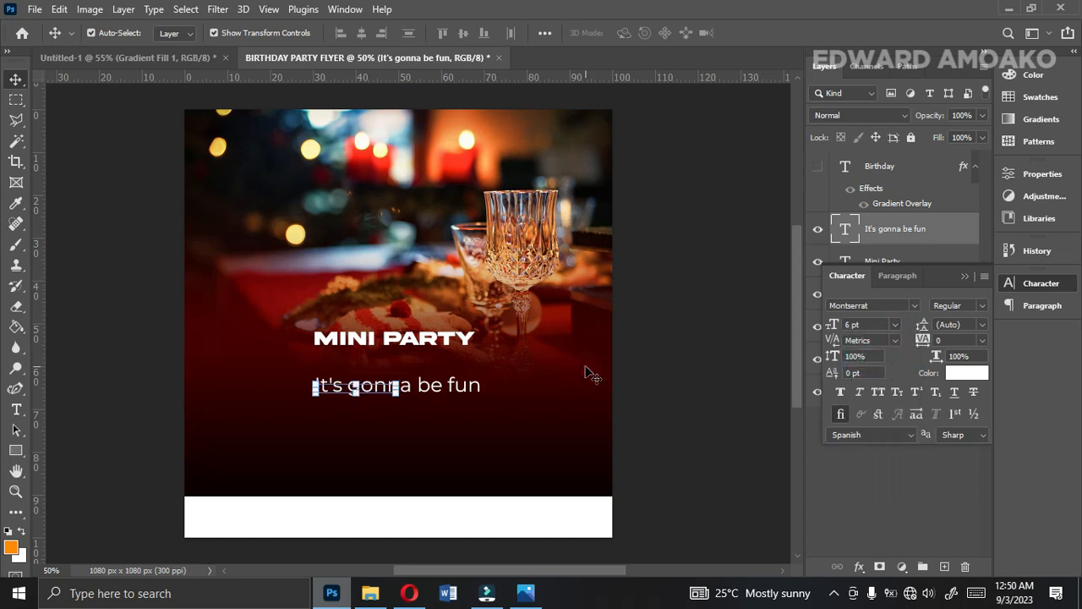
Extend the "It's gonna be fun" text to "It's gonna be fun. Come and celebrate with / the Queen mother of Liverpool Street on", following the reference flyer.
key("ctrl+plus")
key("ctrl+plus")
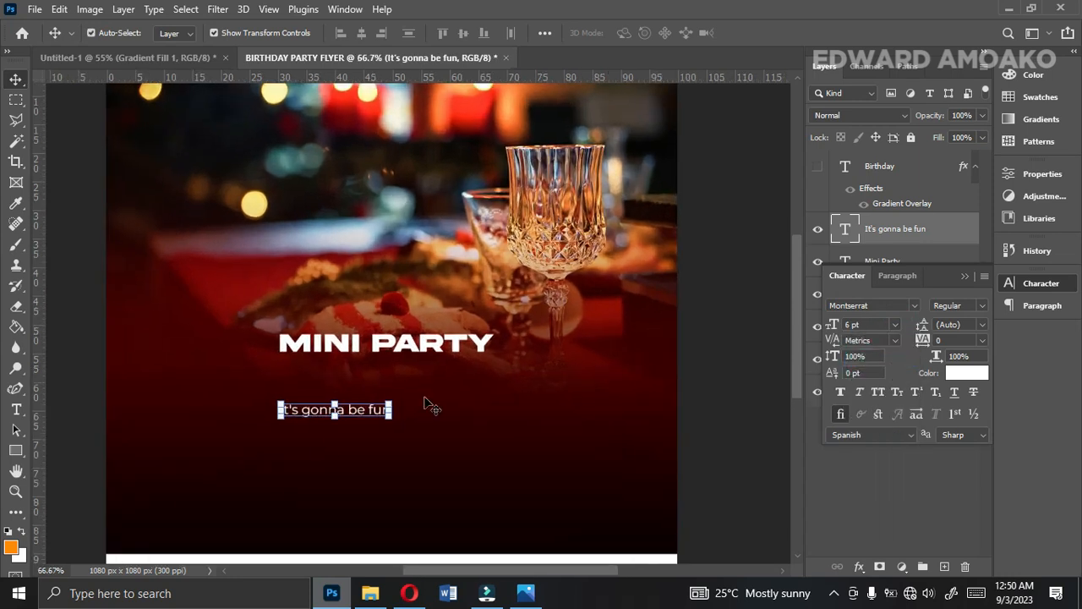
double_click(354, 414)
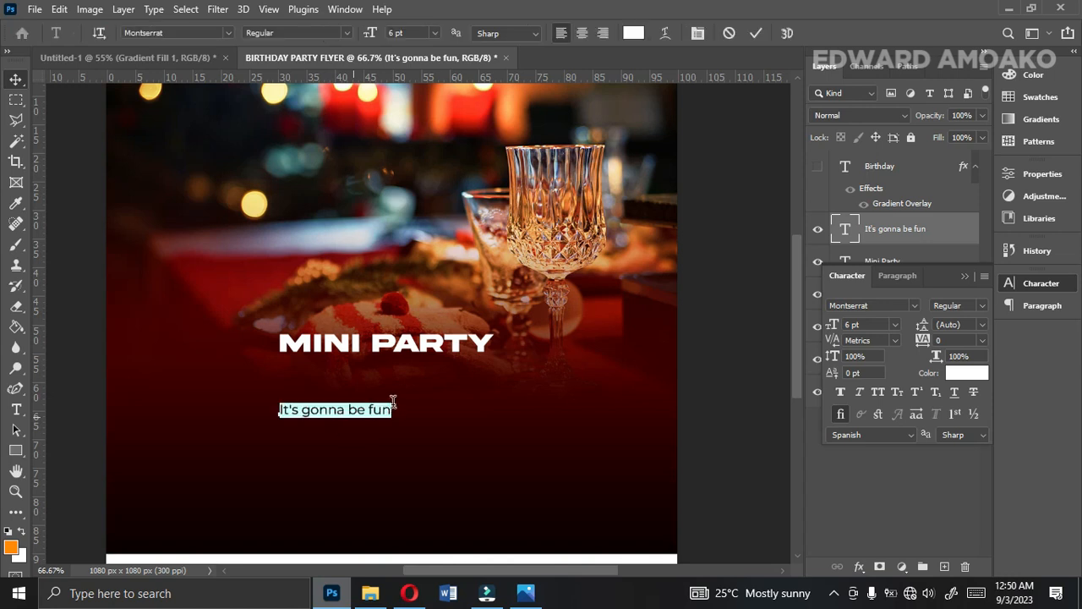
left_click(394, 411)
left_click(522, 594)
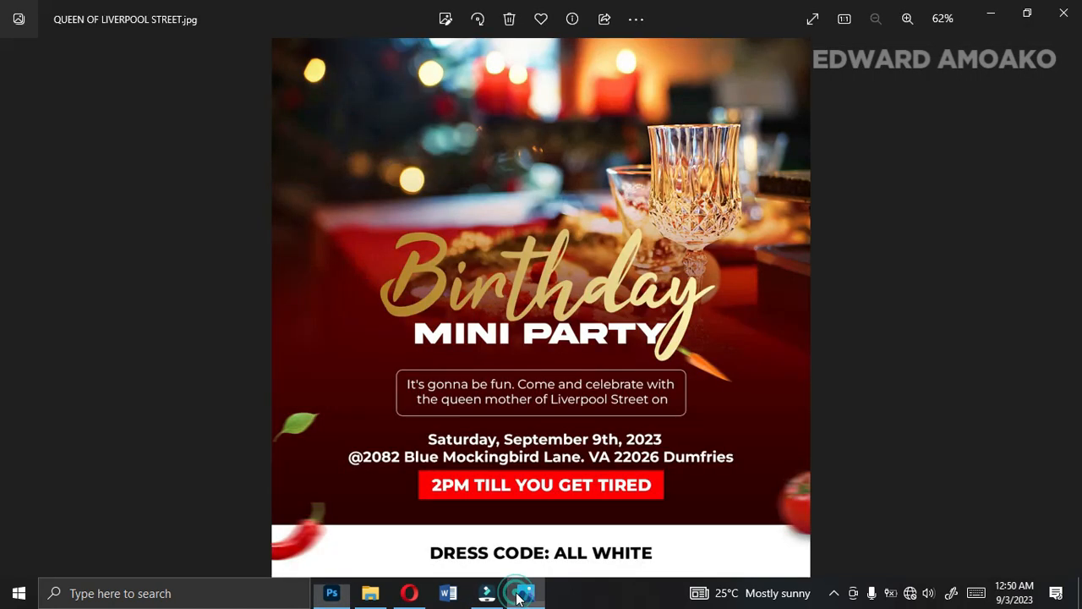
left_click(523, 594)
type(". Come and let")
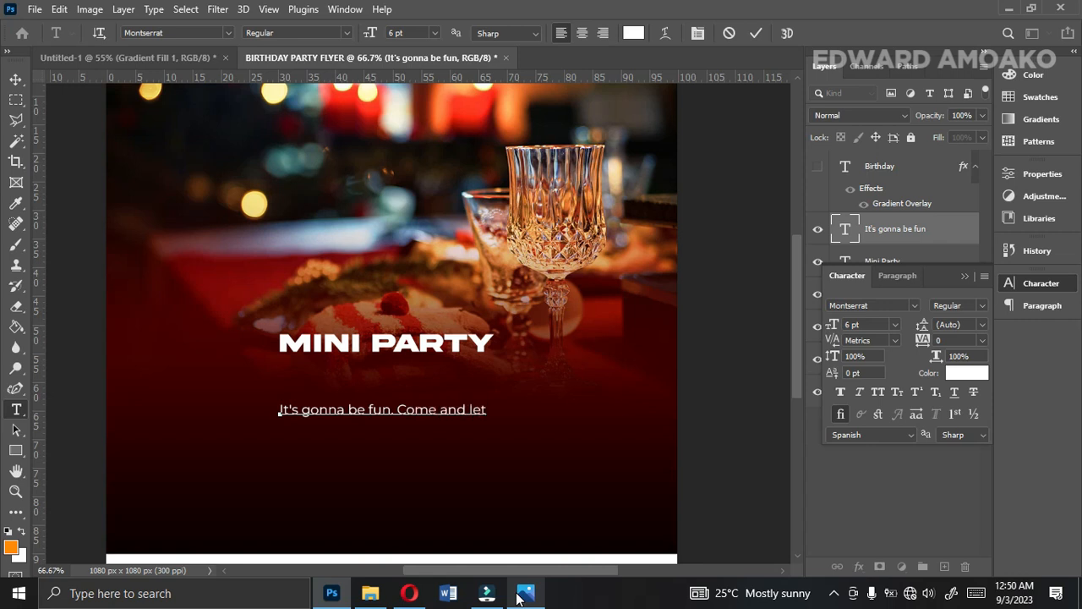
left_click(522, 594)
left_click(521, 596)
type("ebrate with the Q")
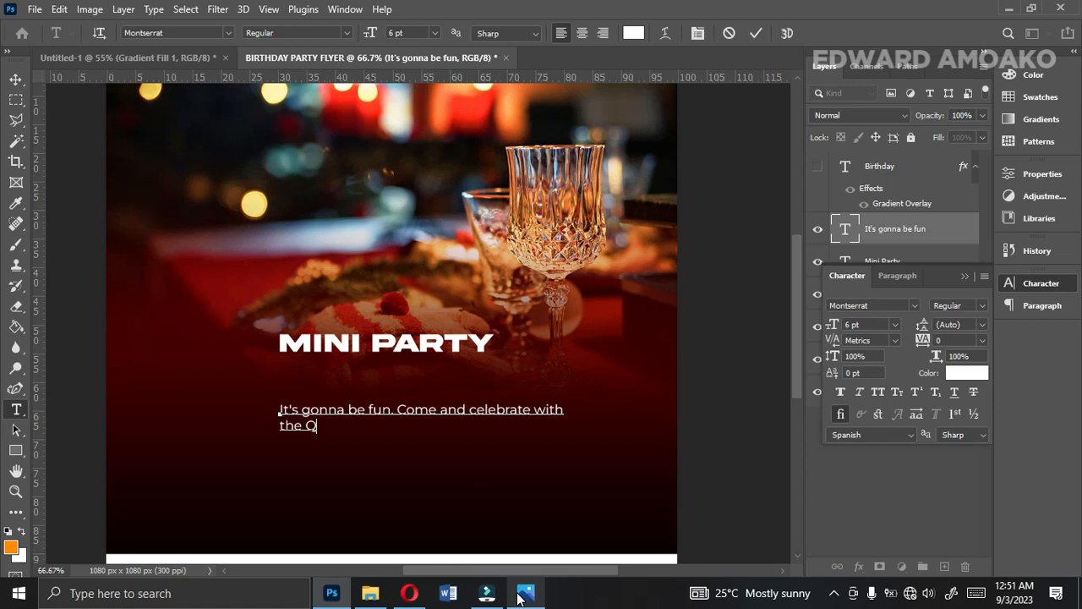
type("ueen mother of Liverpool Street on")
Centre-align the two-line invitation text, commit it, and place a duplicate of it just below the original under Mini Party.
key("ctrl+a")
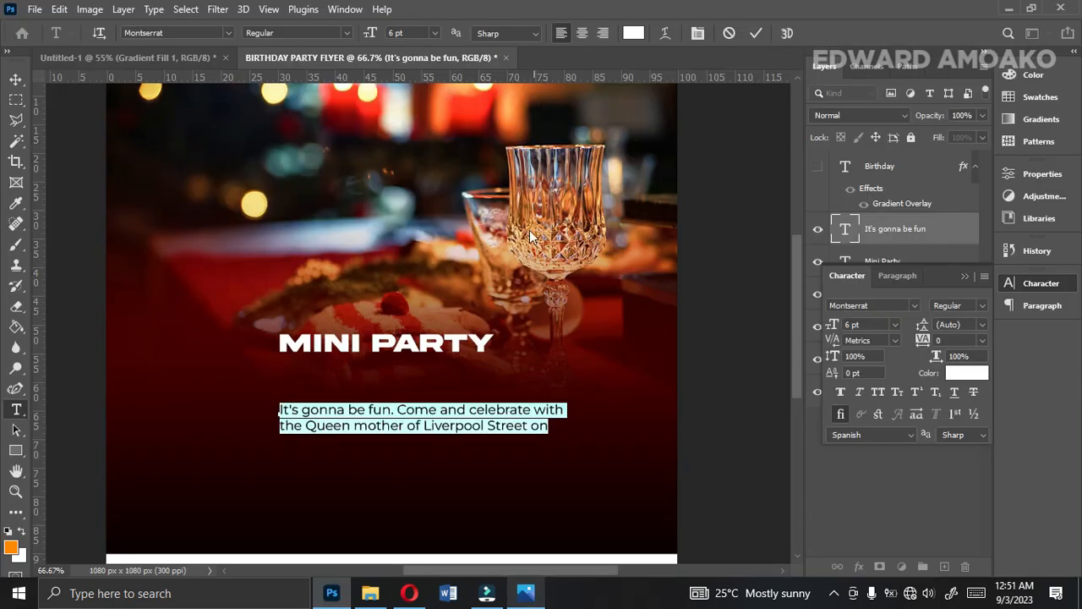
left_click(521, 424)
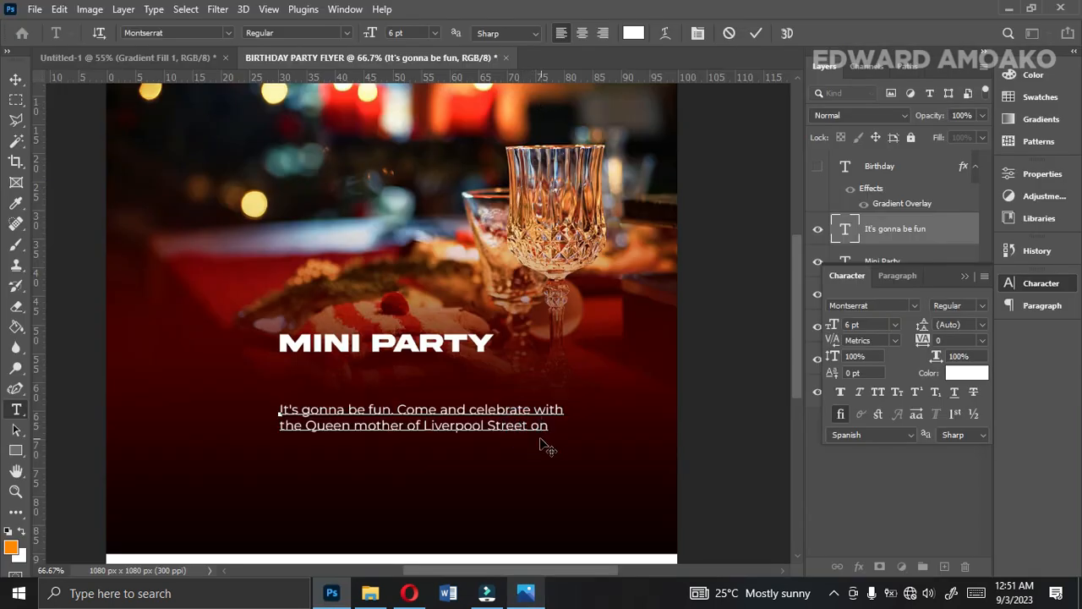
key("ctrl+a")
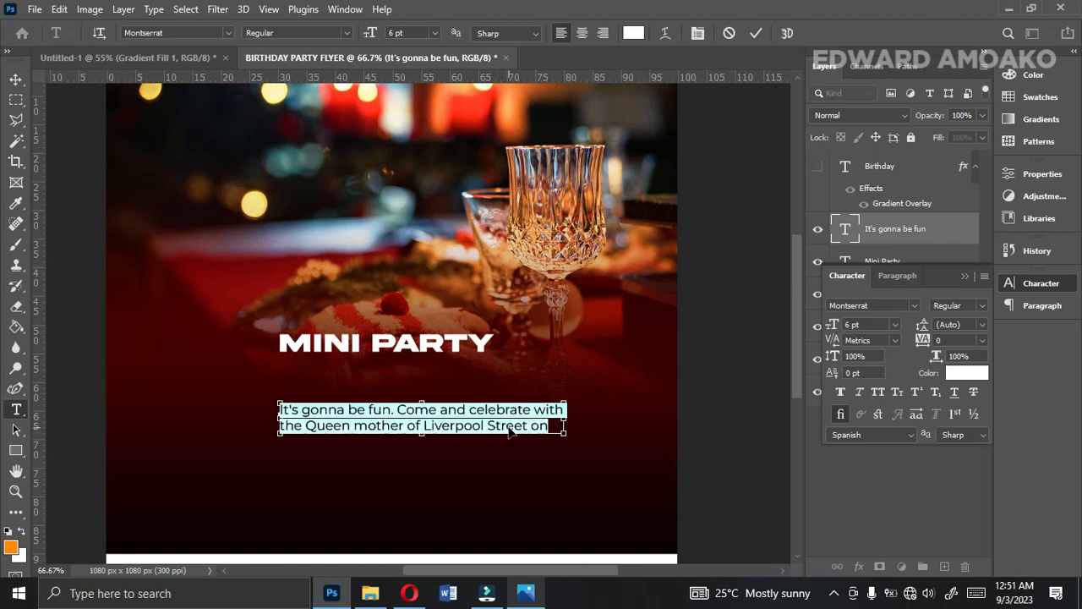
left_click(582, 32)
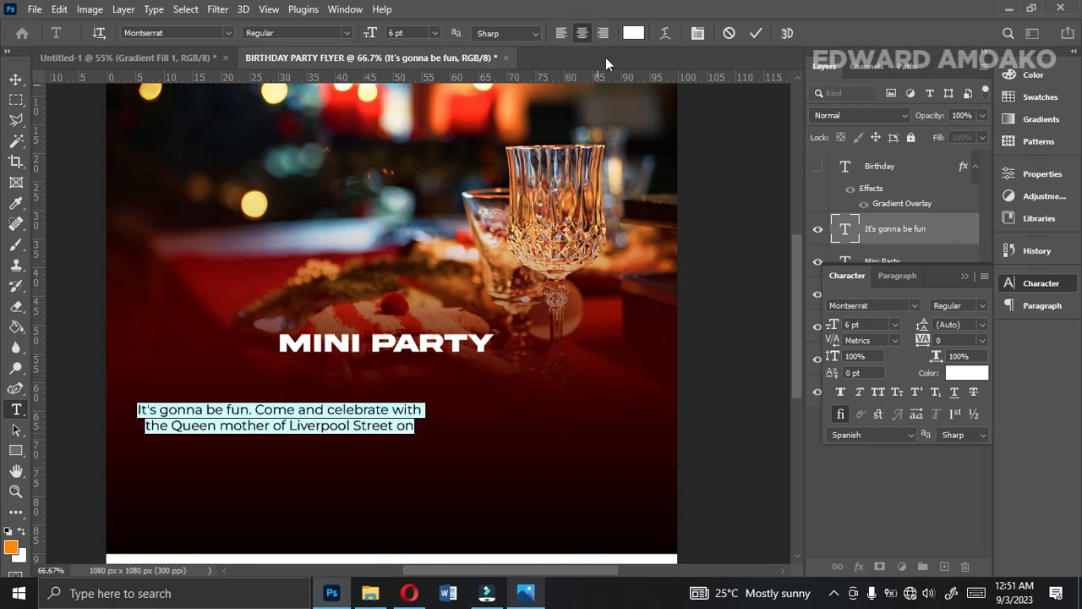
left_click(756, 33)
key("v")
left_click_drag(391, 420, 462, 488)
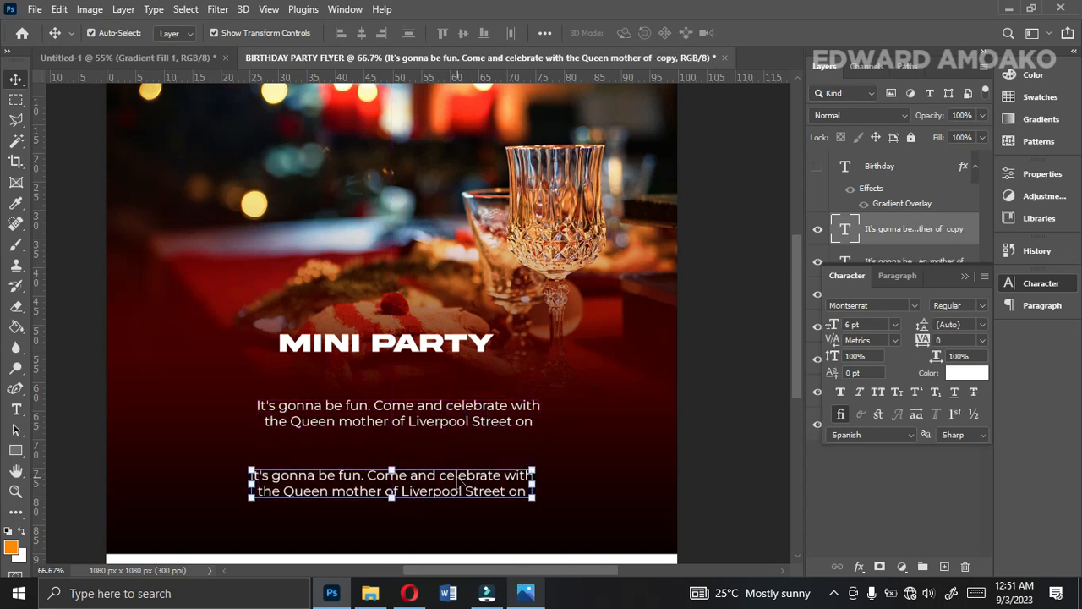
Consult the reference flyer and replace the lower invitation copy's wording with "Saturday, September 9th, 2023".
double_click(459, 482)
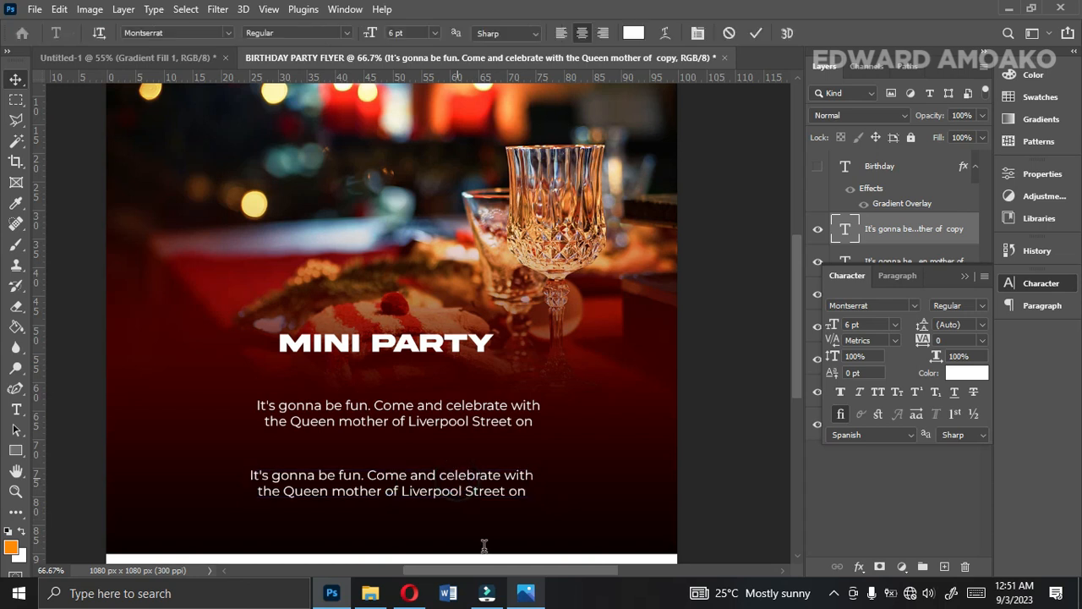
left_click(521, 594)
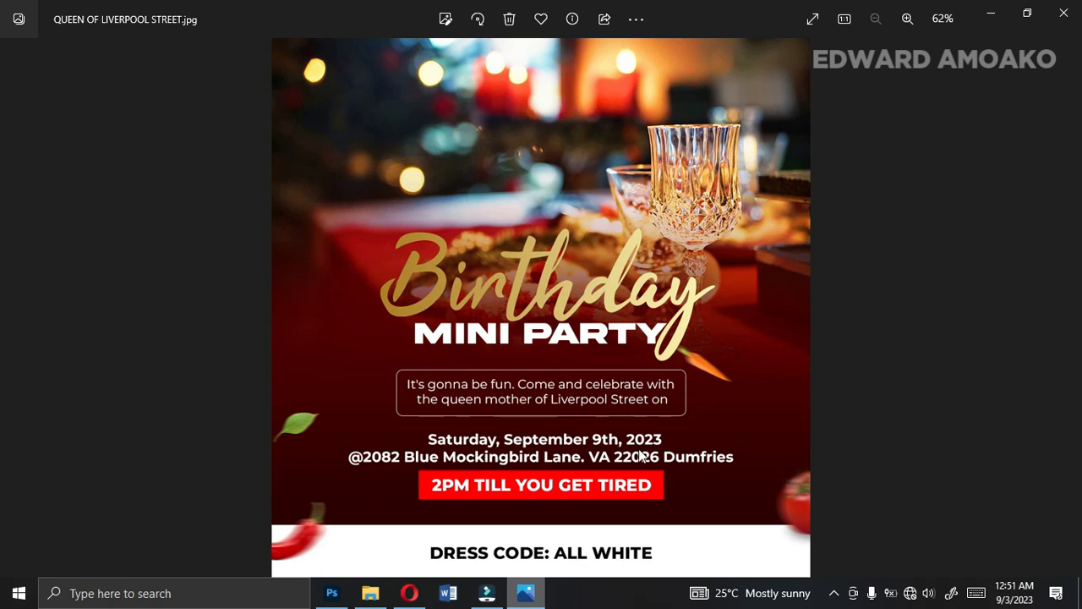
left_click(542, 596)
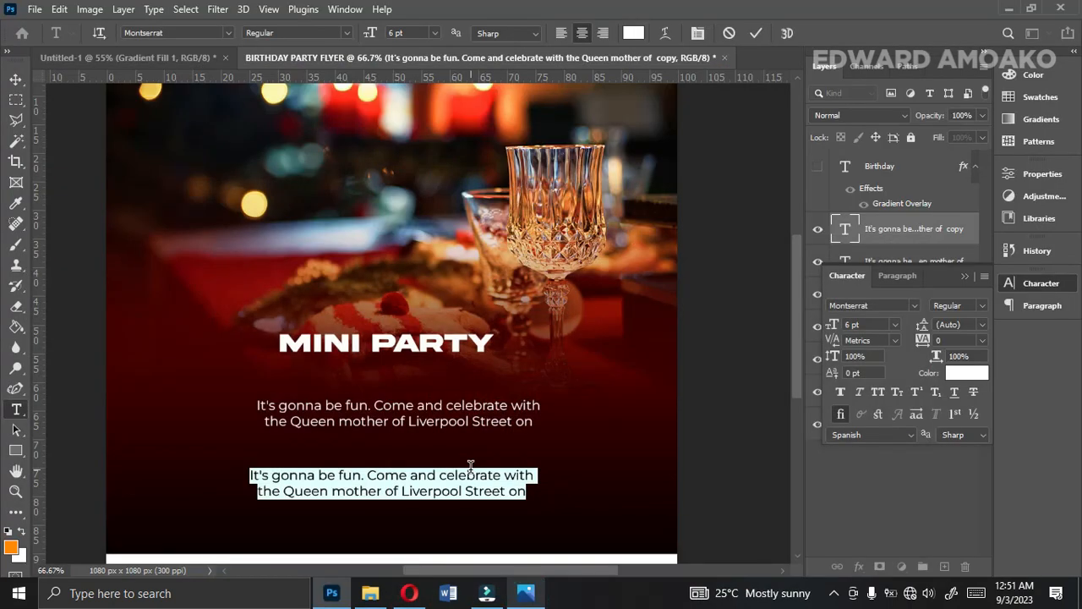
type("Saturda")
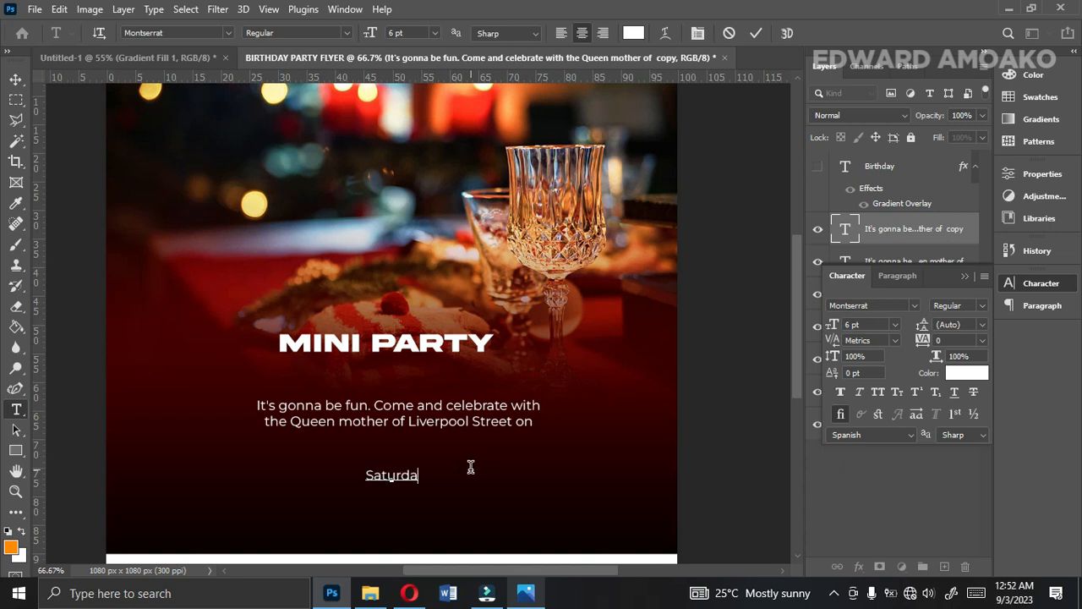
type("y, September 9th, 2023")
Add the venue's full street address as a second line under the date, checking it against the reference flyer, and commit the text.
key("Return")
left_click(529, 601)
left_click(530, 601)
left_click(530, 601)
left_click(529, 601)
key("BackSpace")
left_click(528, 602)
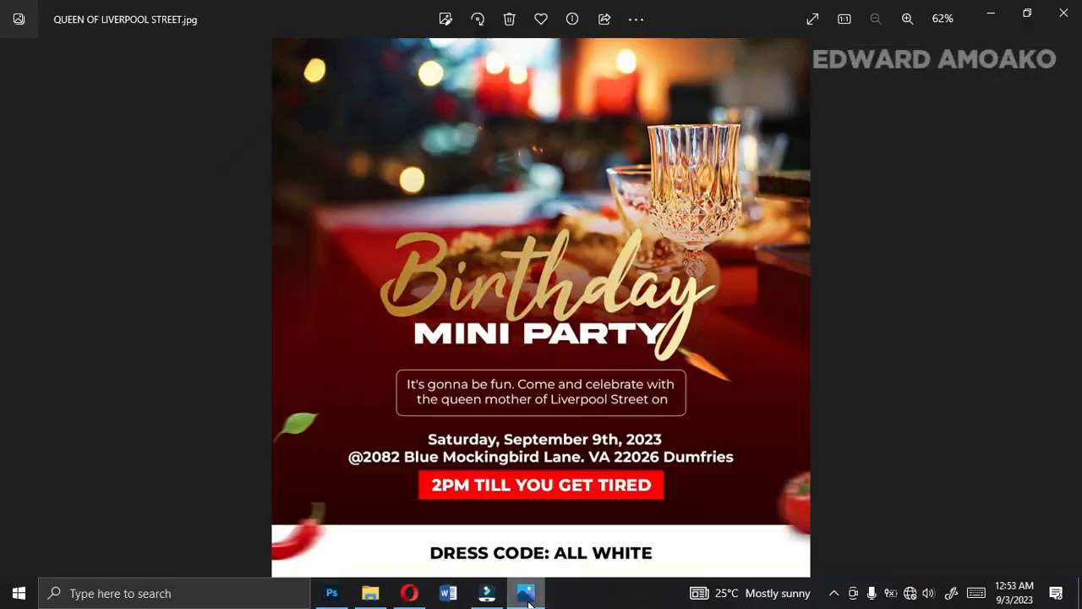
left_click(528, 602)
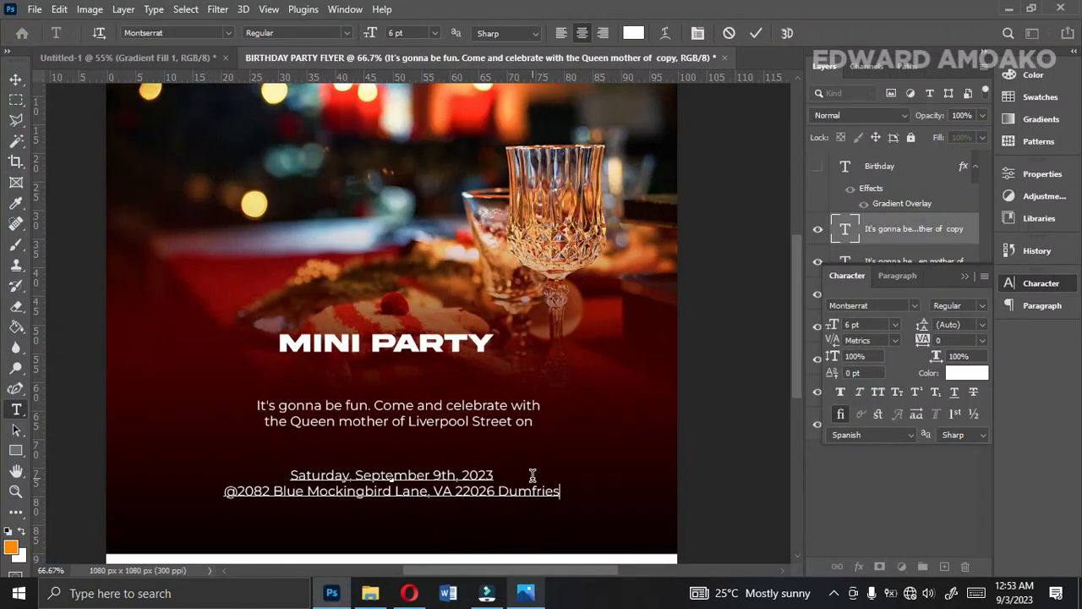
left_click(752, 35)
key("v")
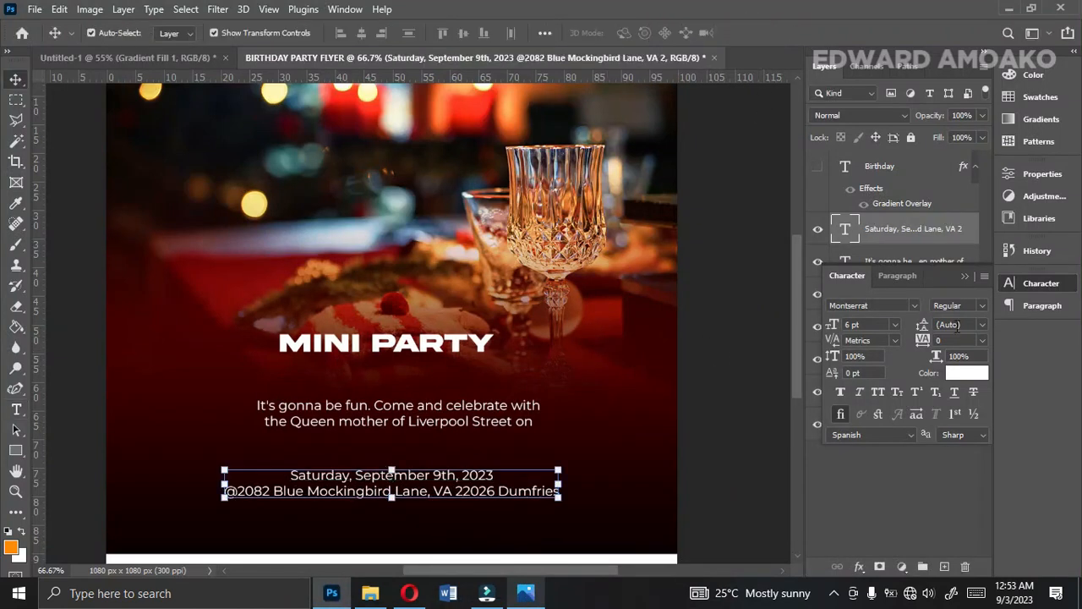
Set the date and address text to Montserrat Bold and nudge it slightly up.
left_click(984, 313)
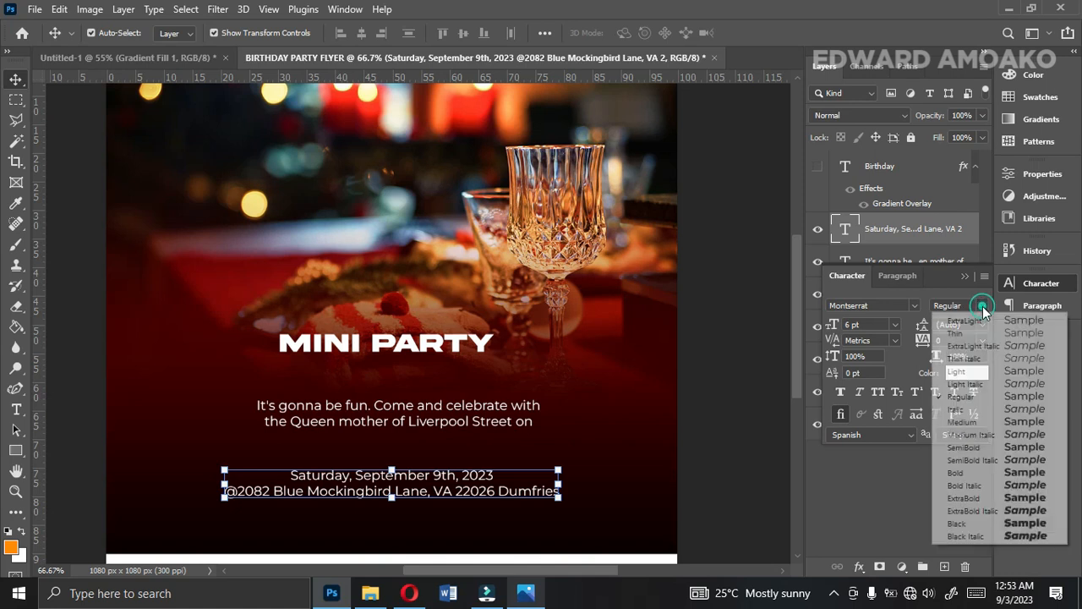
left_click(983, 472)
key("Up")
key("Up")
key("Up")
key("Up")
key("Up")
key("Up")
key("Up")
key("Up")
key("Up")
key("Up")
key("Up")
key("Up")
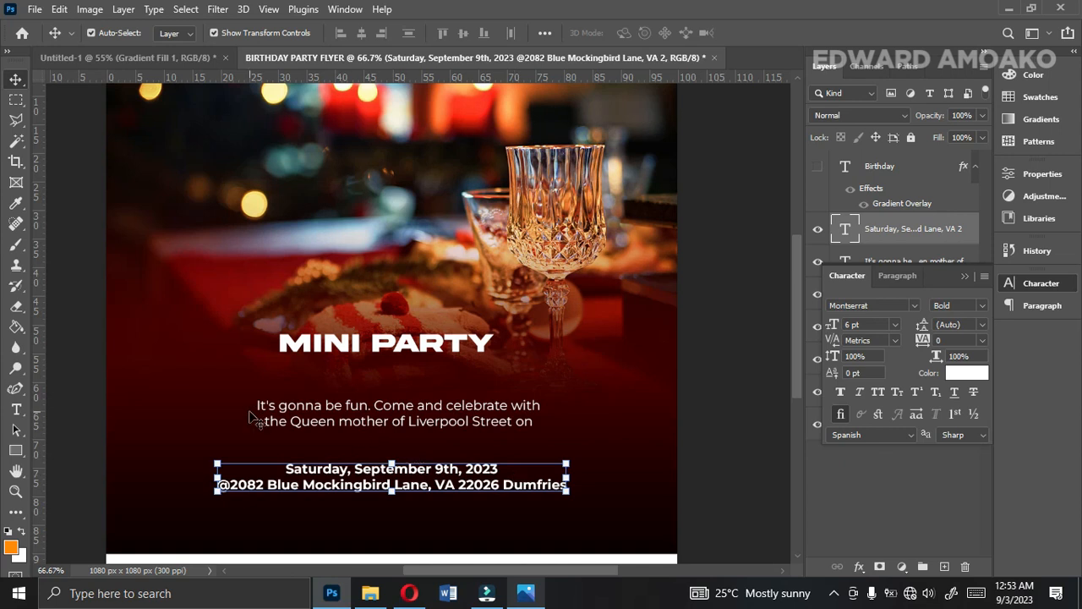
Draw a rectangle about 577 x 86 px around the invitation text, with no fill and a white 1 px stroke.
left_click(411, 415)
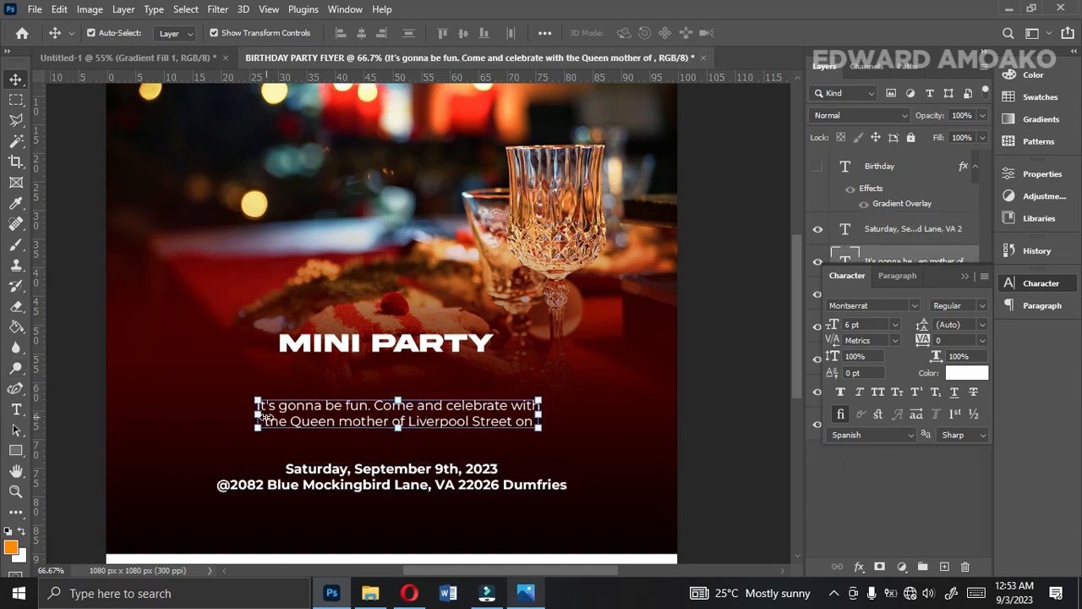
left_click(14, 457)
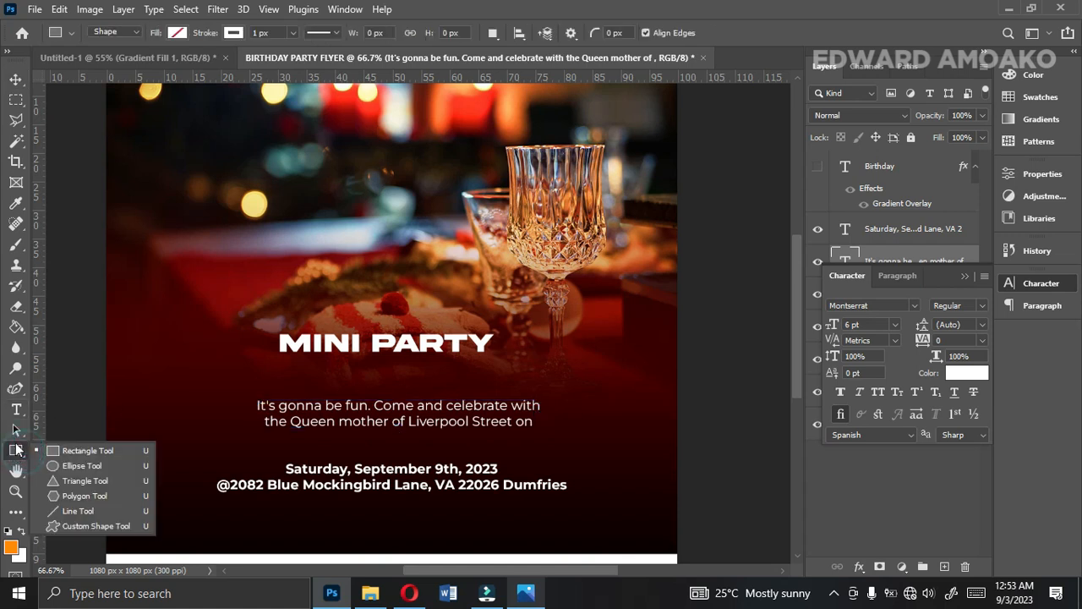
left_click(91, 448)
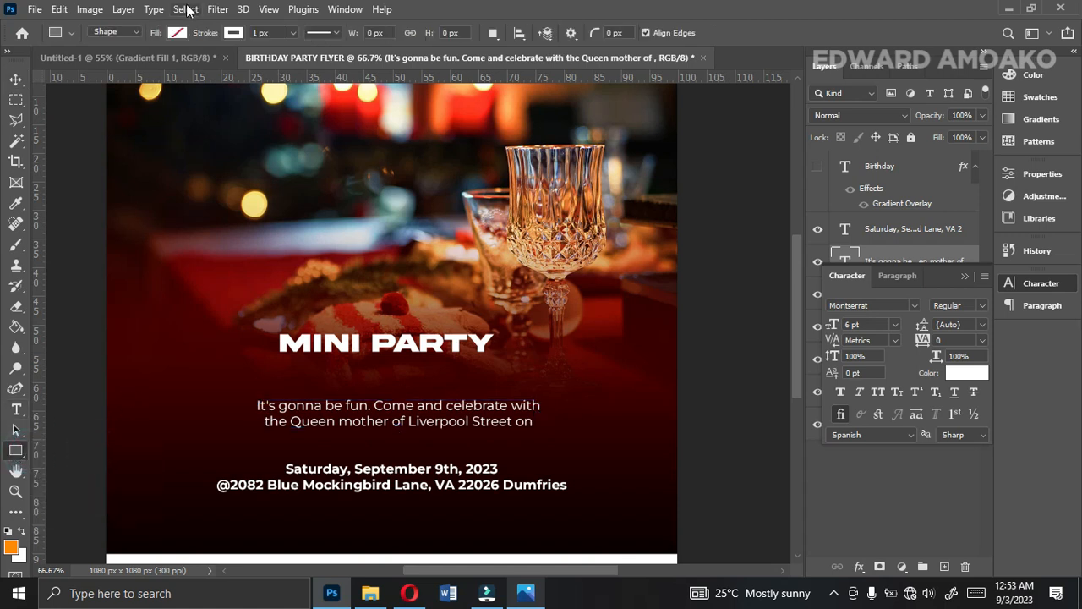
left_click(183, 32)
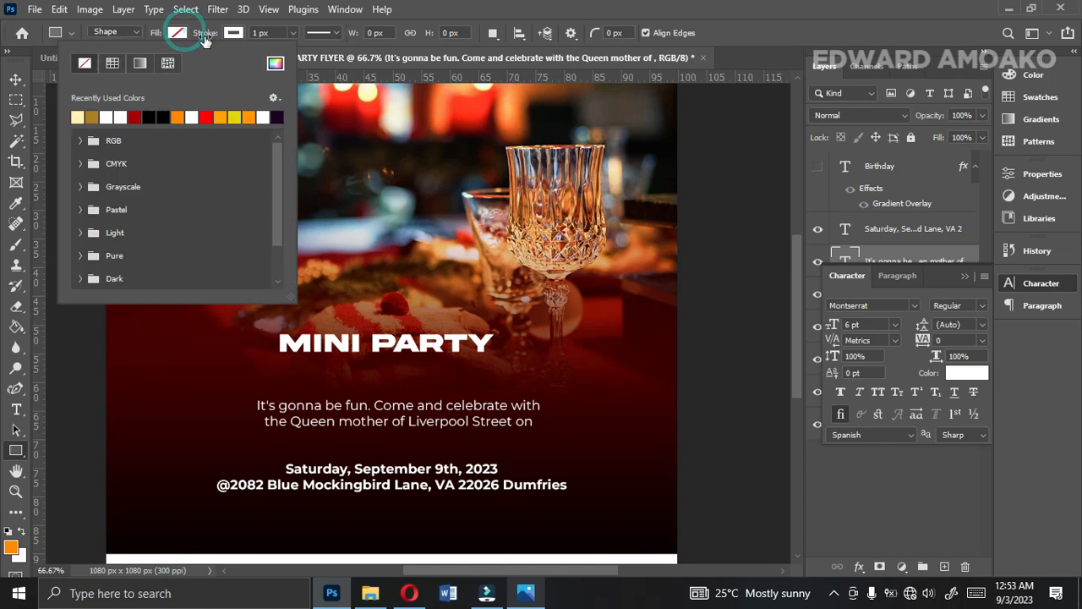
left_click(81, 62)
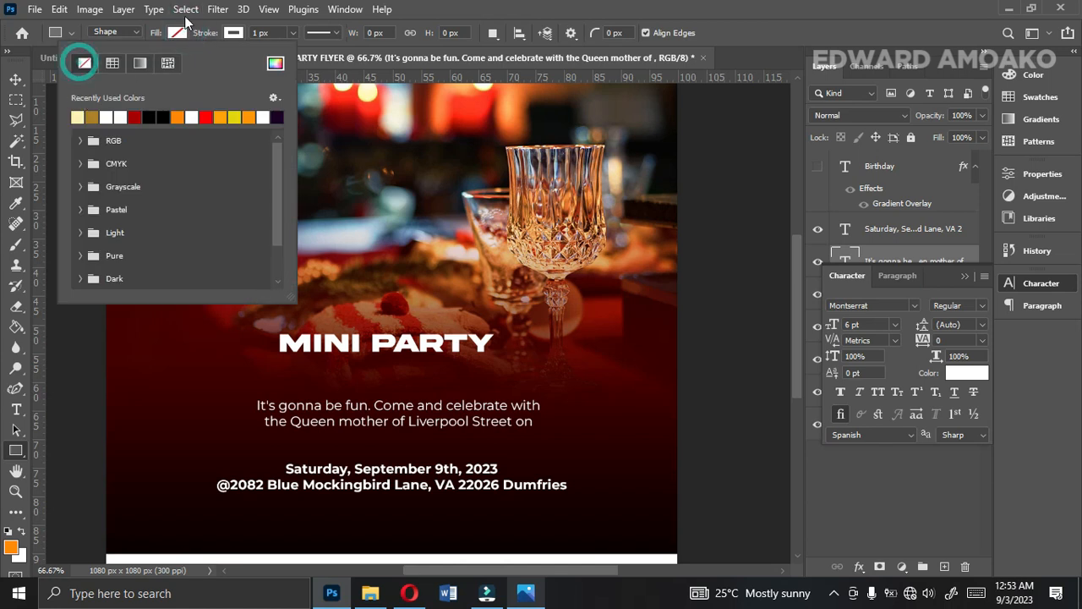
left_click(176, 31)
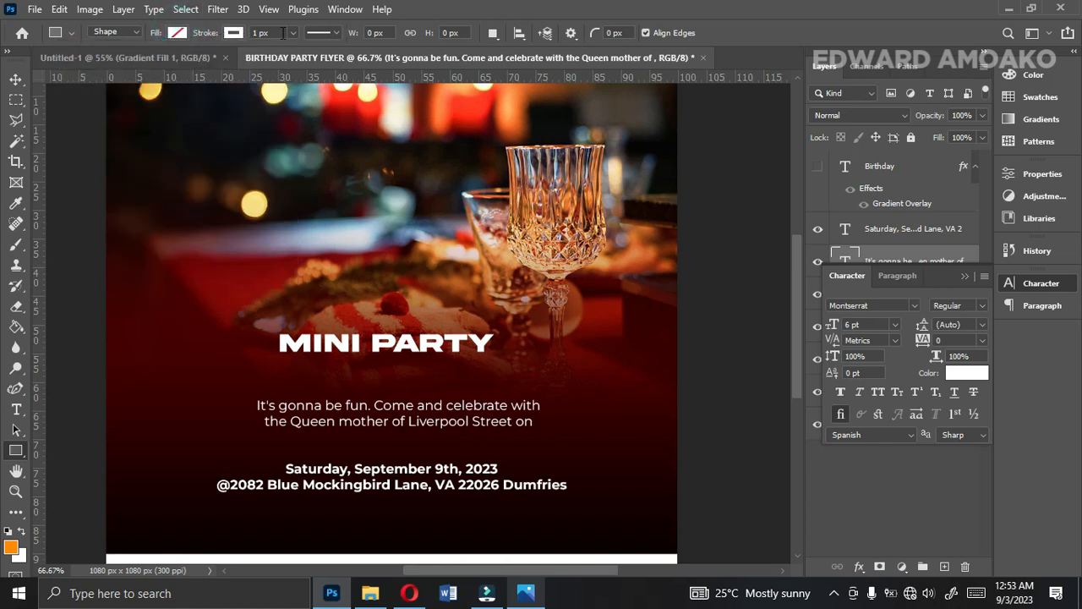
left_click(290, 37)
left_click_drag(245, 392, 549, 437)
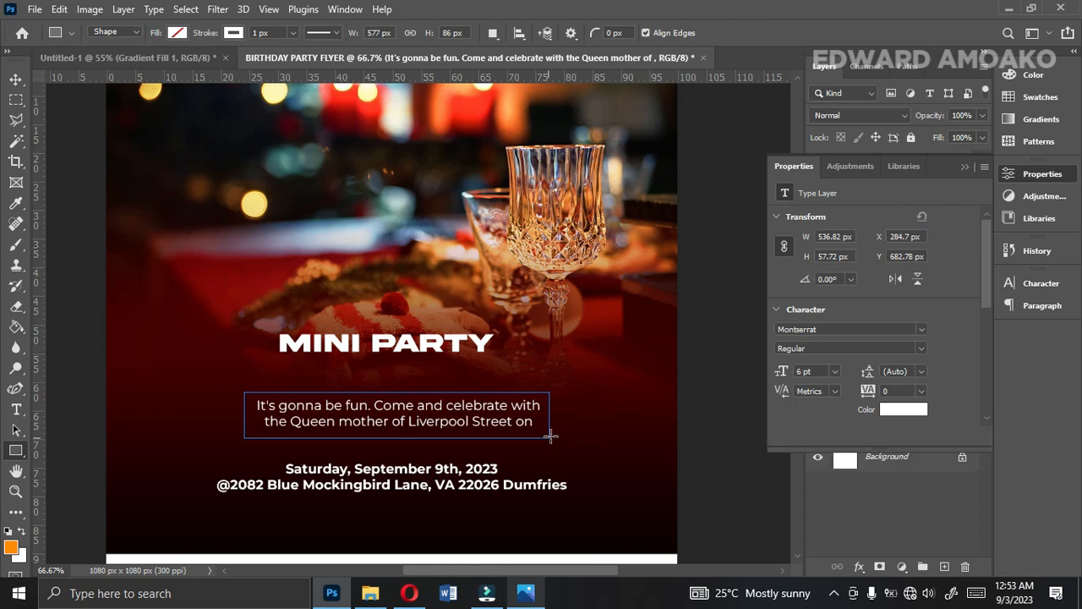
Round the rectangle's corners to 15 px and move its layer beneath the invitation text layer.
left_click_drag(806, 418, 814, 420)
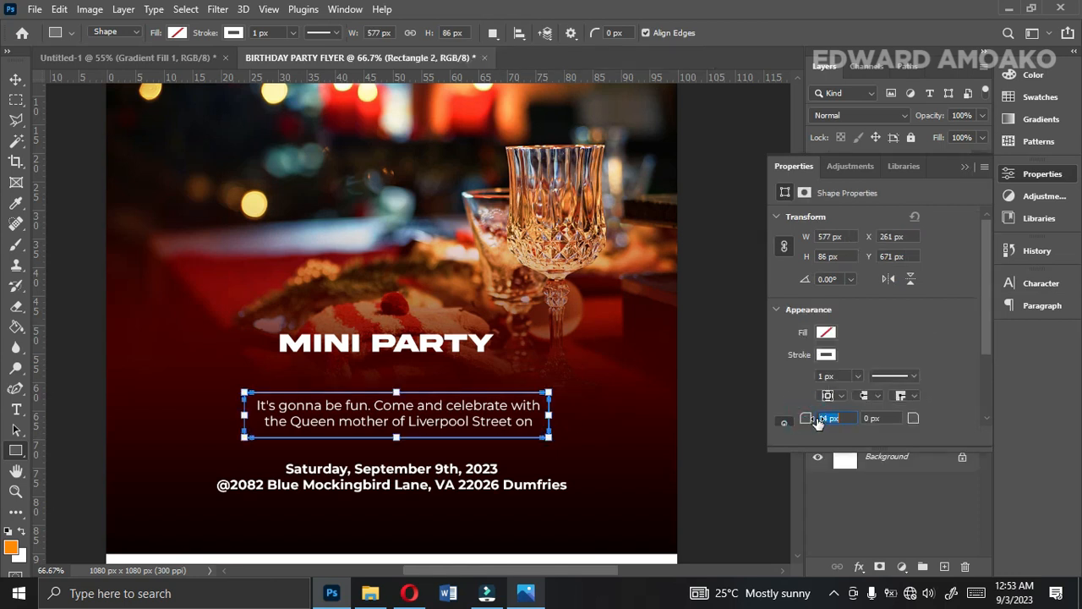
left_click_drag(819, 424, 819, 422)
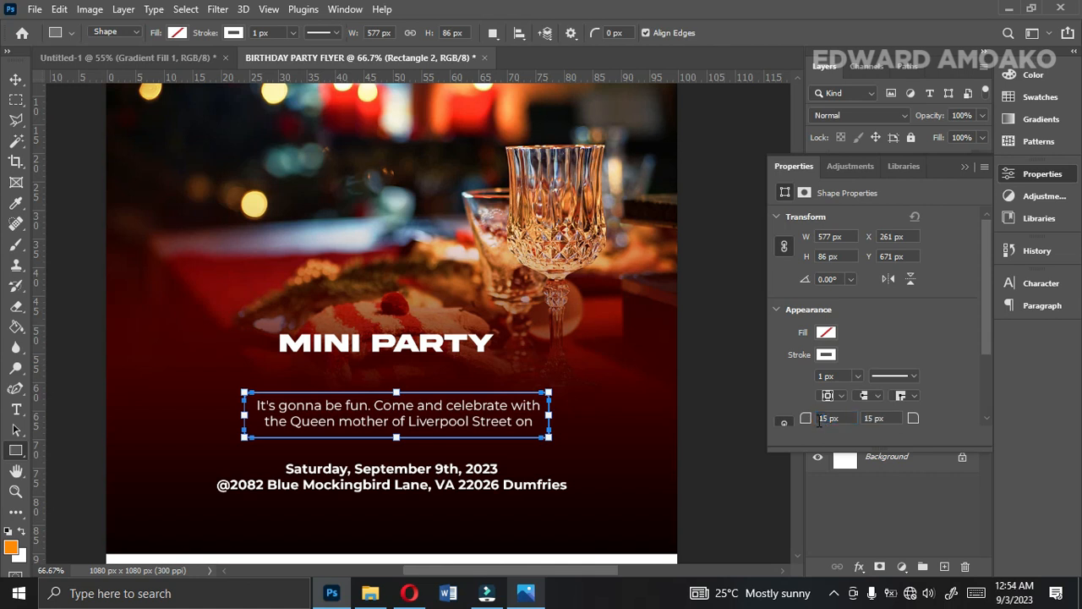
left_click(16, 79)
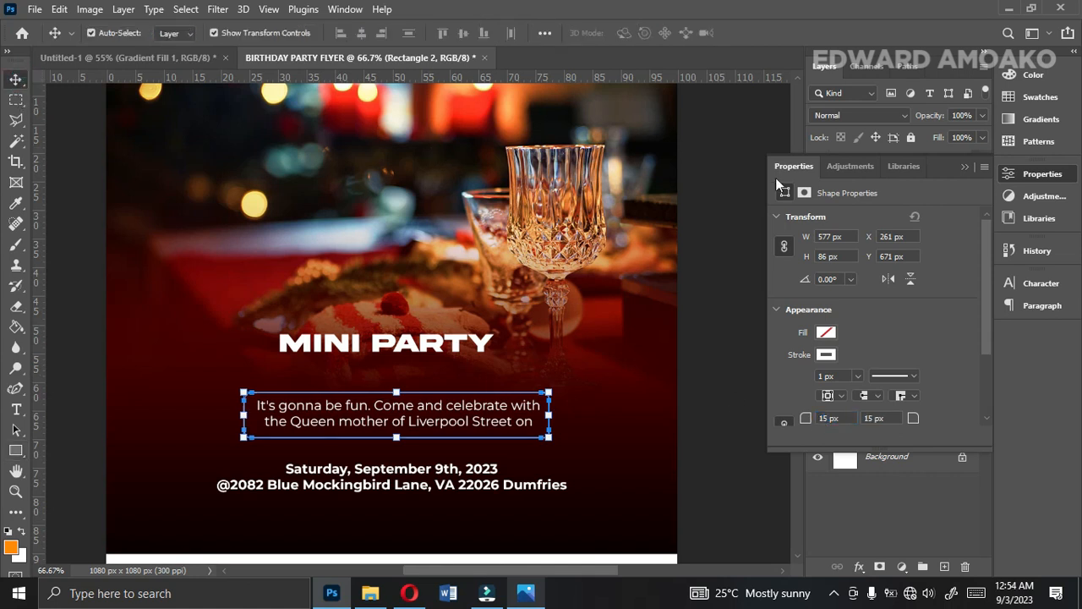
left_click(965, 167)
left_click_drag(892, 269, 892, 292)
Centre the date text, invitation text, Rectangle 2 and Mini Party layers horizontally on the canvas, and deselect everything.
left_click(880, 262, "shift")
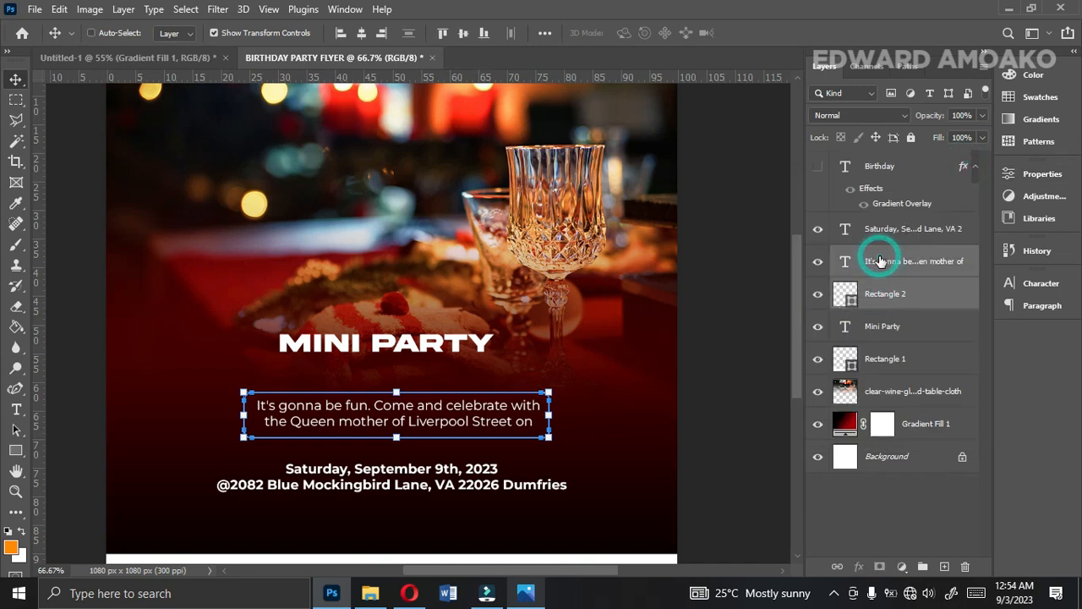
left_click(880, 236, "shift")
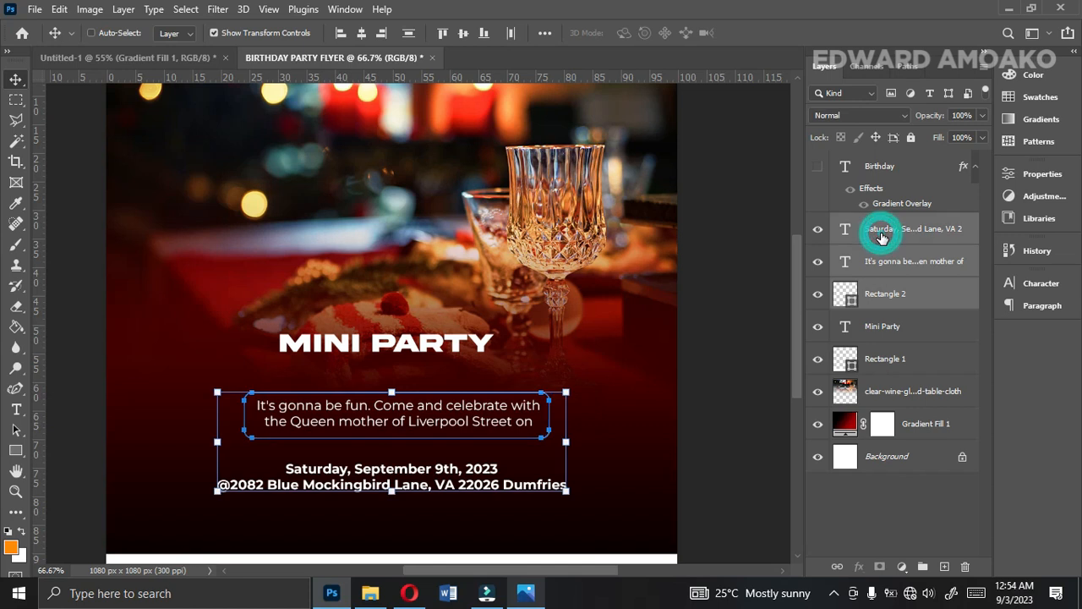
left_click(883, 324, "shift")
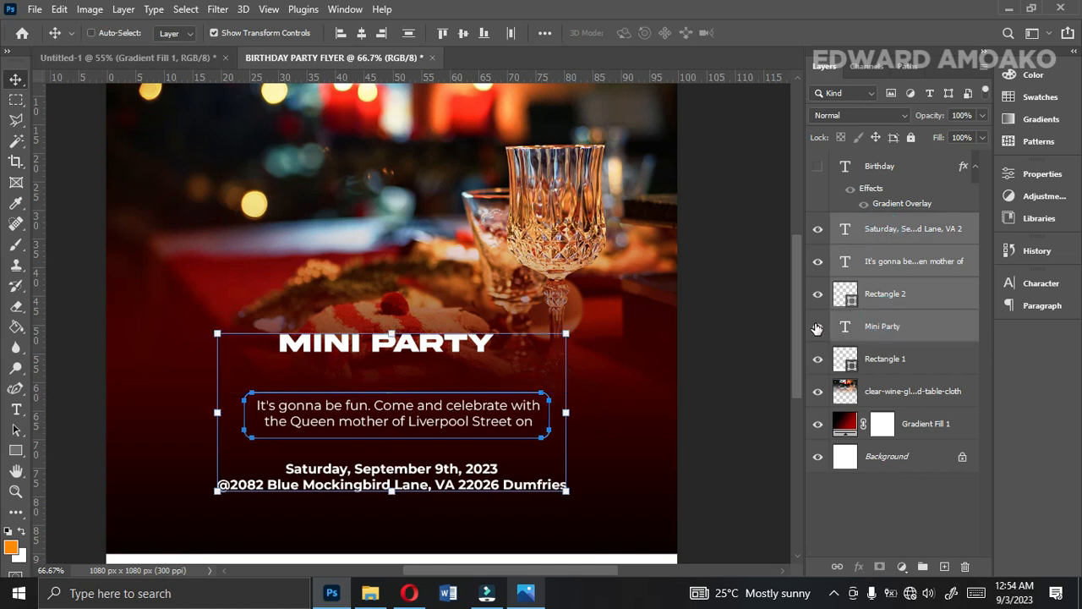
left_click(818, 327)
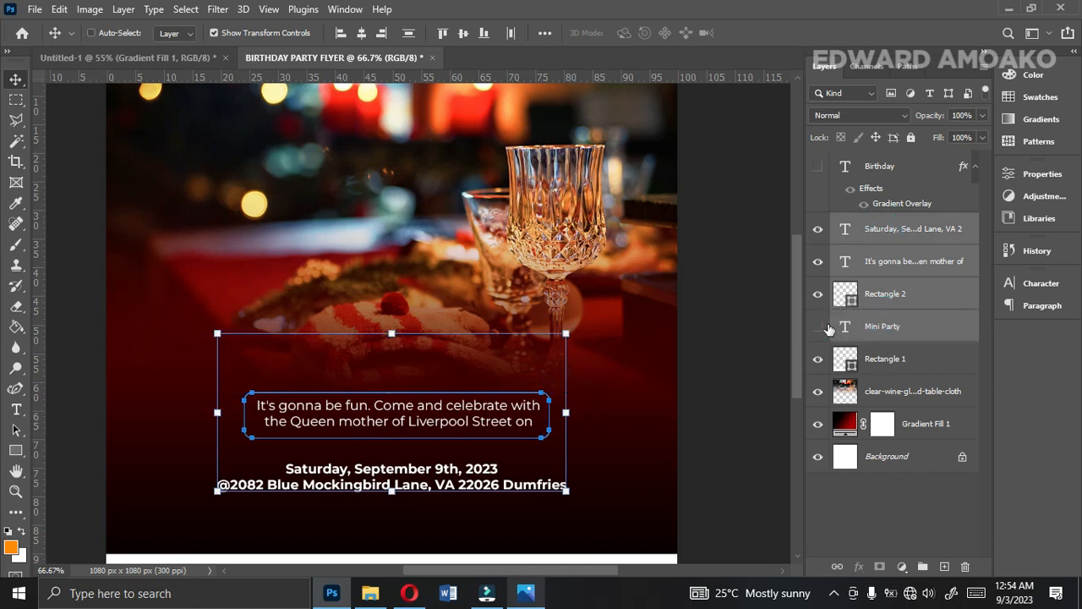
left_click(818, 326)
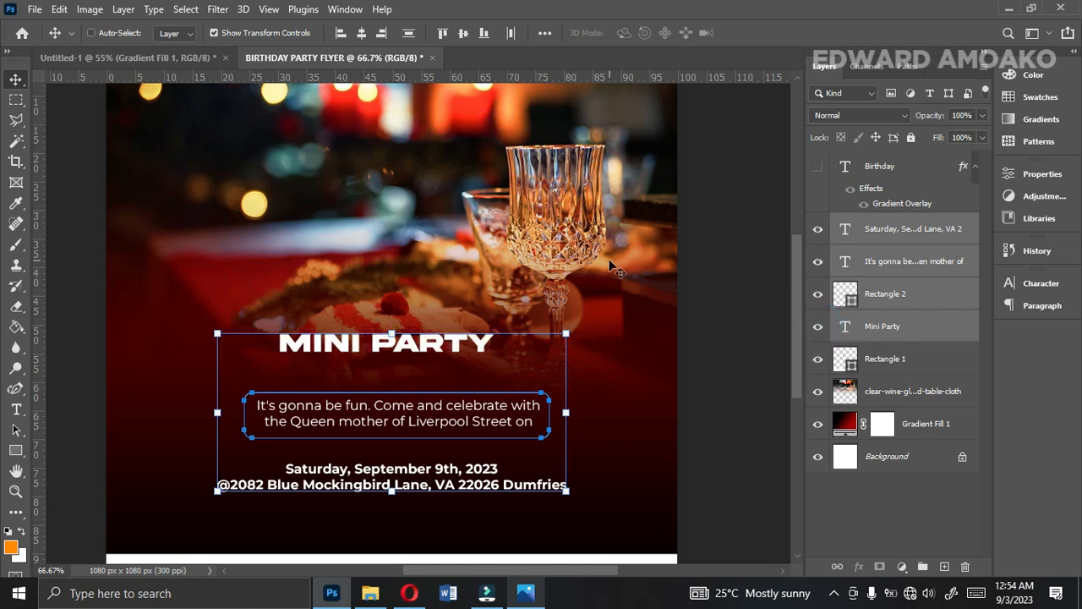
left_click(362, 34)
key("ctrl+a")
left_click(361, 34)
key("ctrl+d")
left_click(721, 434)
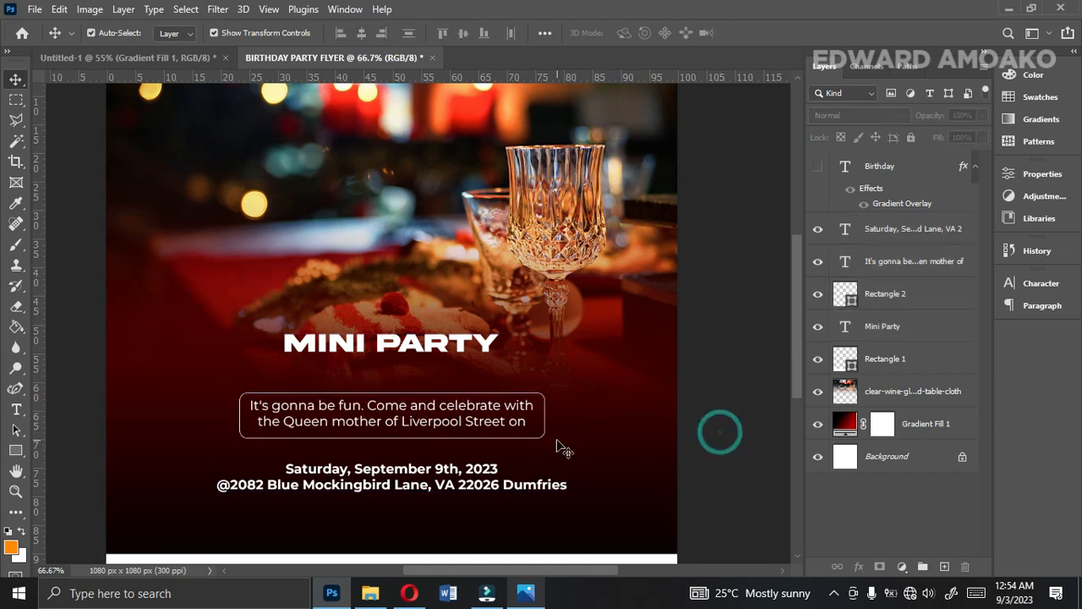
Nudge the date and address text slightly up towards the framed invitation.
left_click(443, 418)
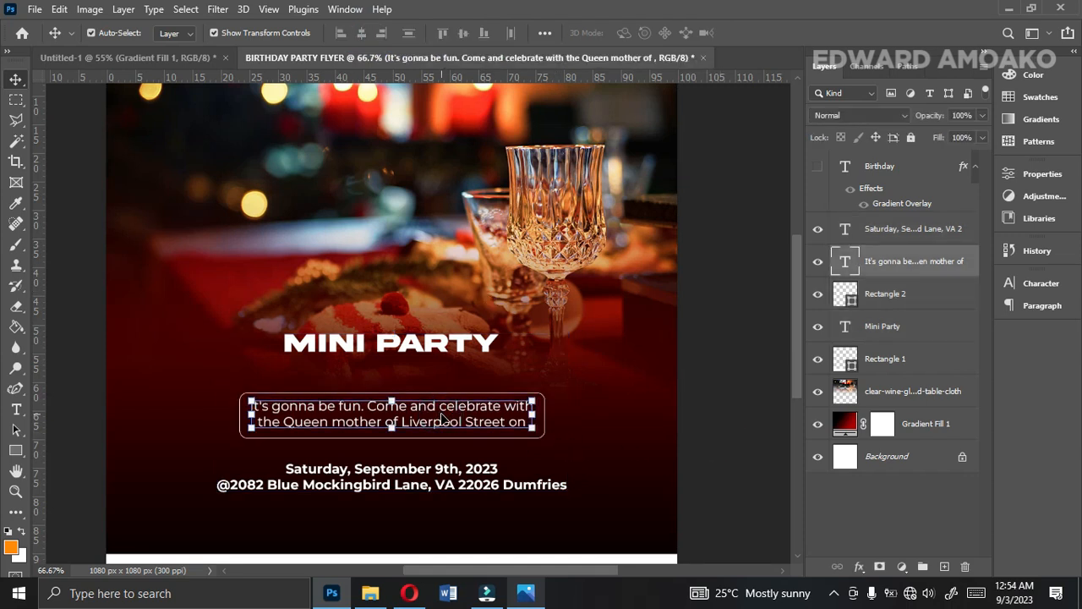
left_click(460, 484)
key("Up")
key("Up")
key("Up")
key("Up")
key("Up")
key("Up")
key("Up")
key("Up")
key("Up")
key("Up")
key("Up")
key("Up")
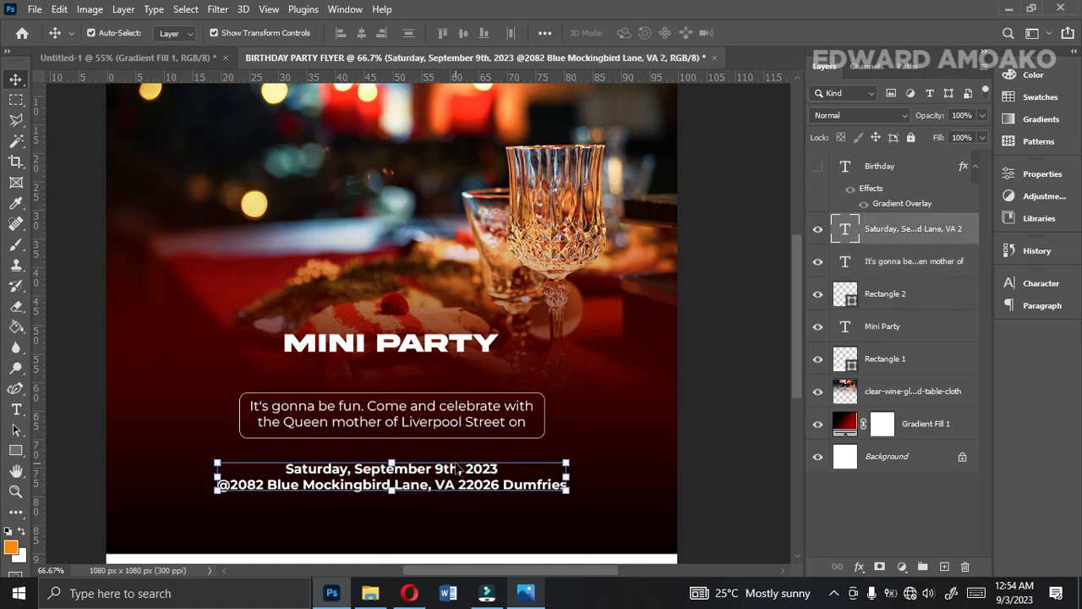
Duplicate the date and address text just below the original and check the reference flyer for the next line's wording.
left_click_drag(456, 476, 455, 521)
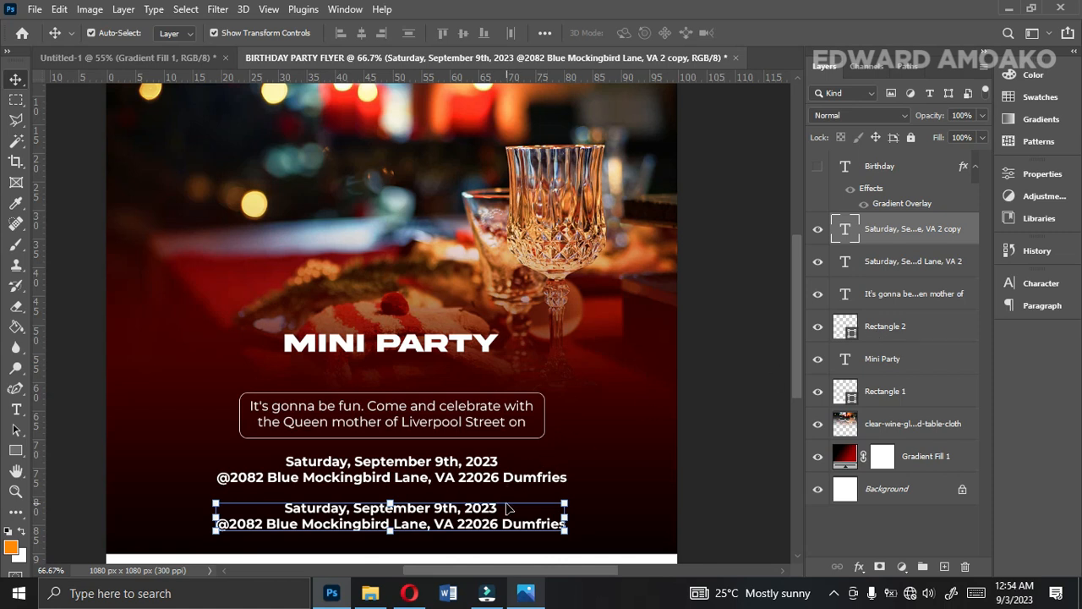
left_click(524, 593)
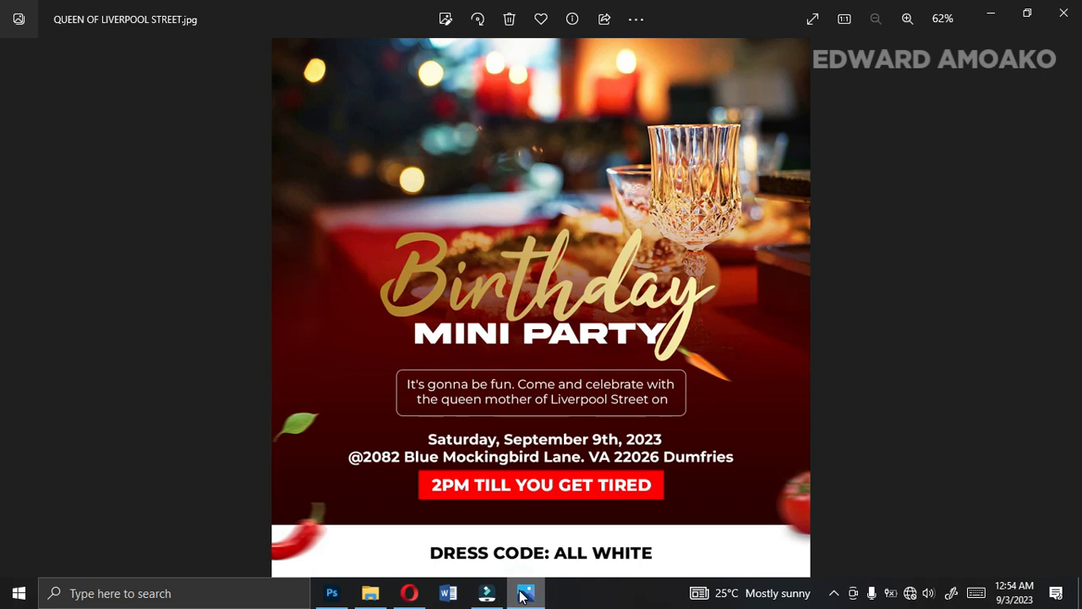
left_click(525, 592)
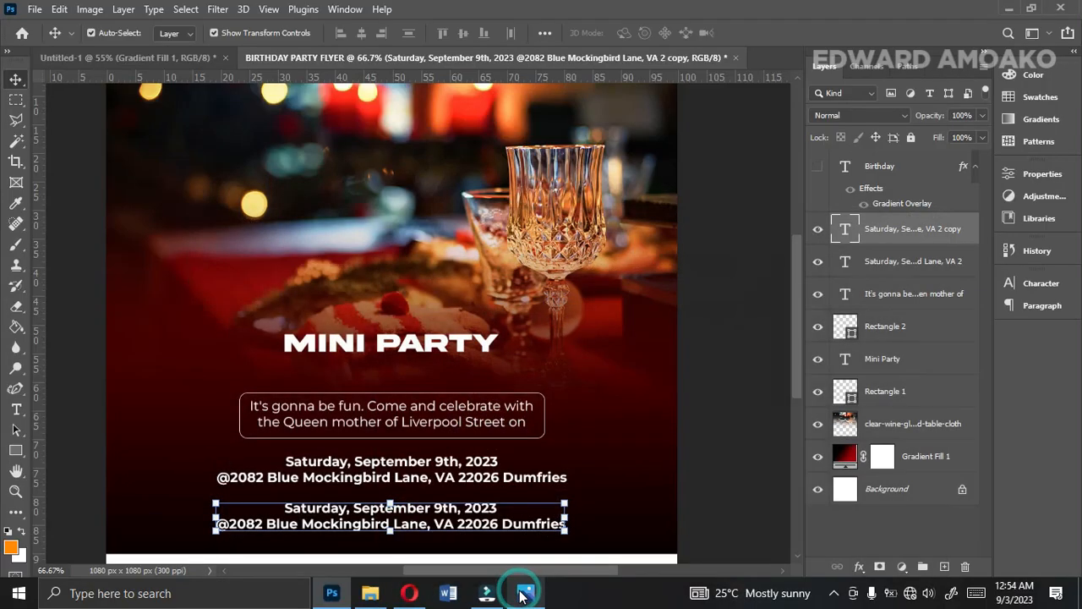
Replace the duplicated text with "2PM TILL YOU GET TIERD".
double_click(444, 510)
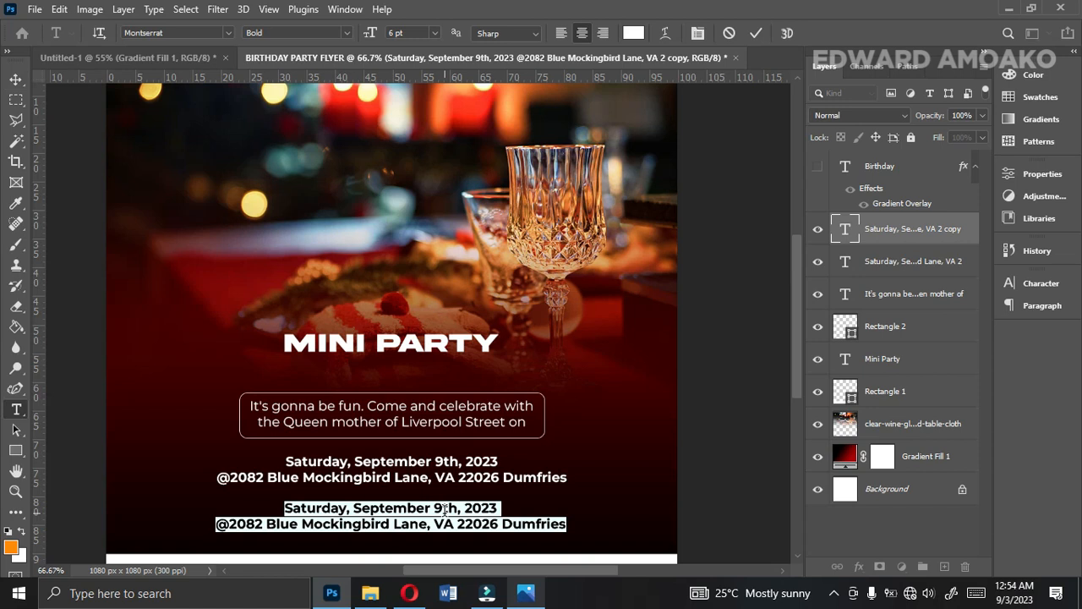
type("2PM TILL YOU GET TIER")
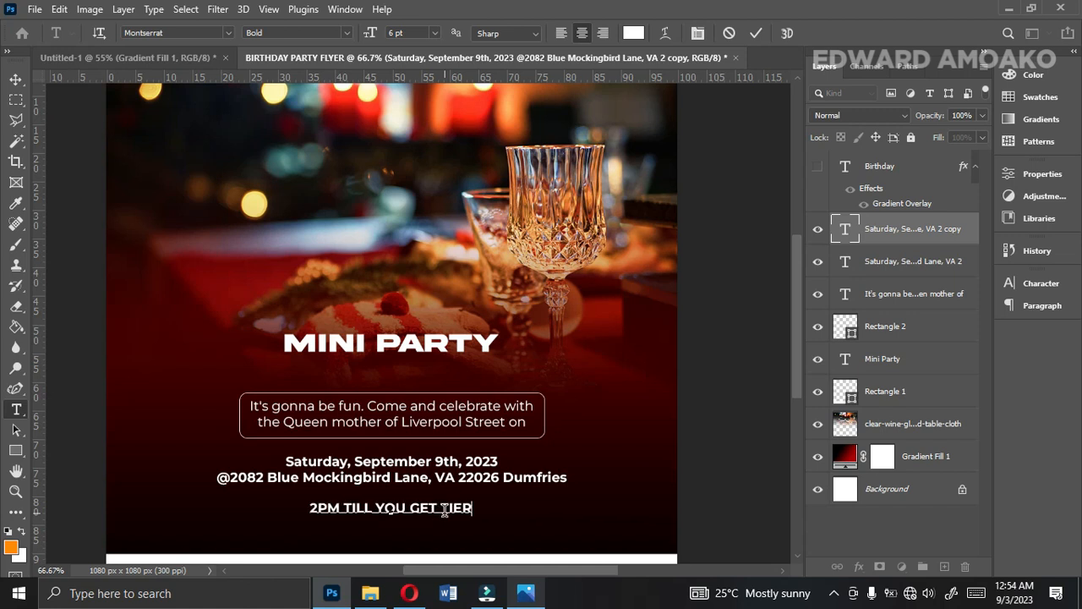
type("D")
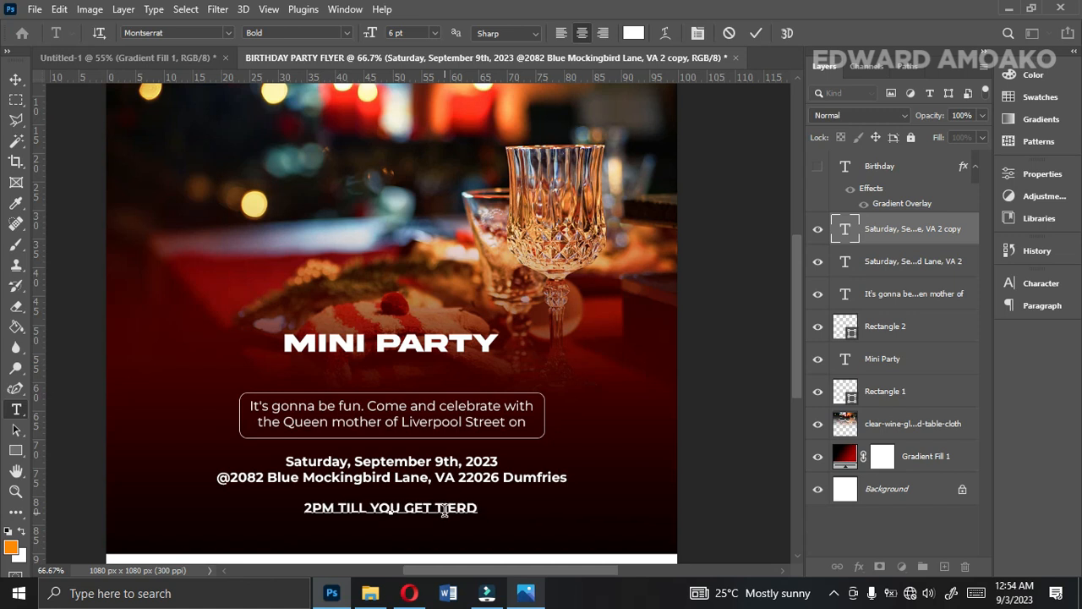
left_click(756, 33)
key("v")
Draw a rectangle about 426 x 52 px around the 2PM text, placed directly above the date text layer in the stack.
left_click(12, 454)
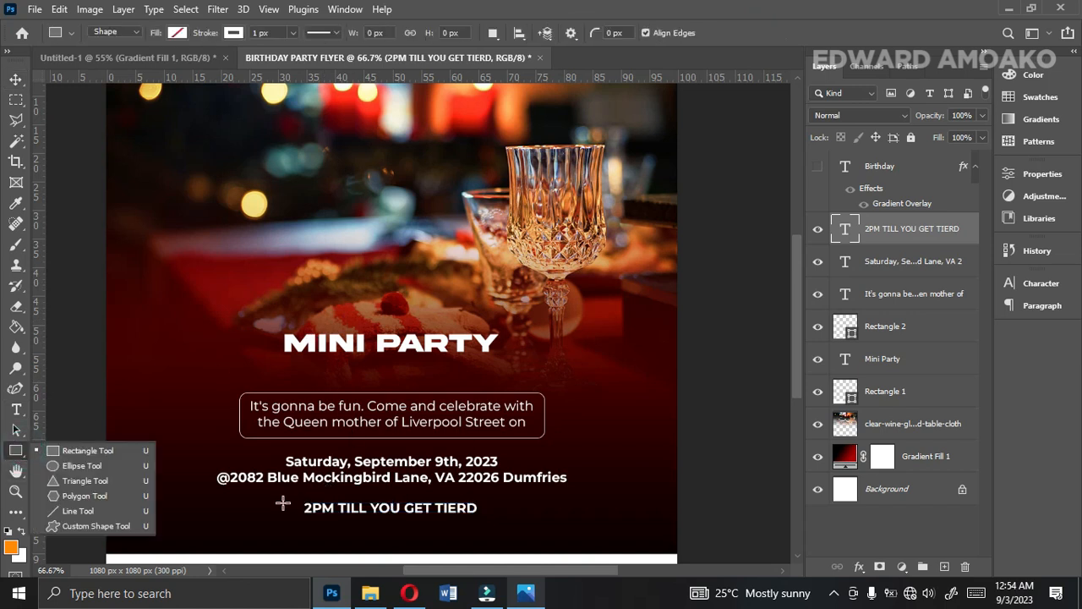
left_click(876, 265)
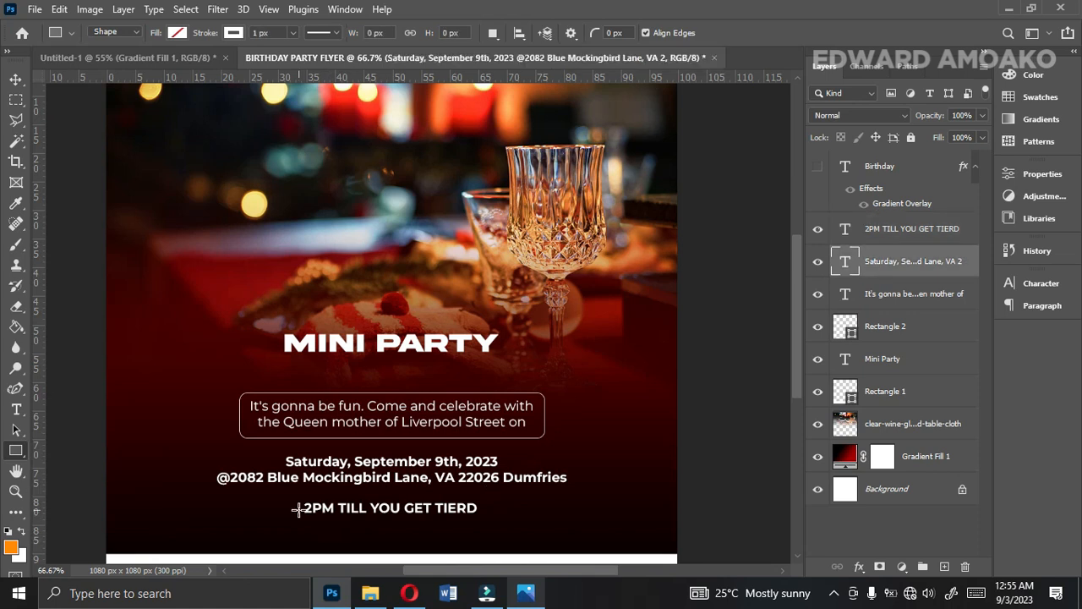
left_click_drag(294, 501, 519, 527)
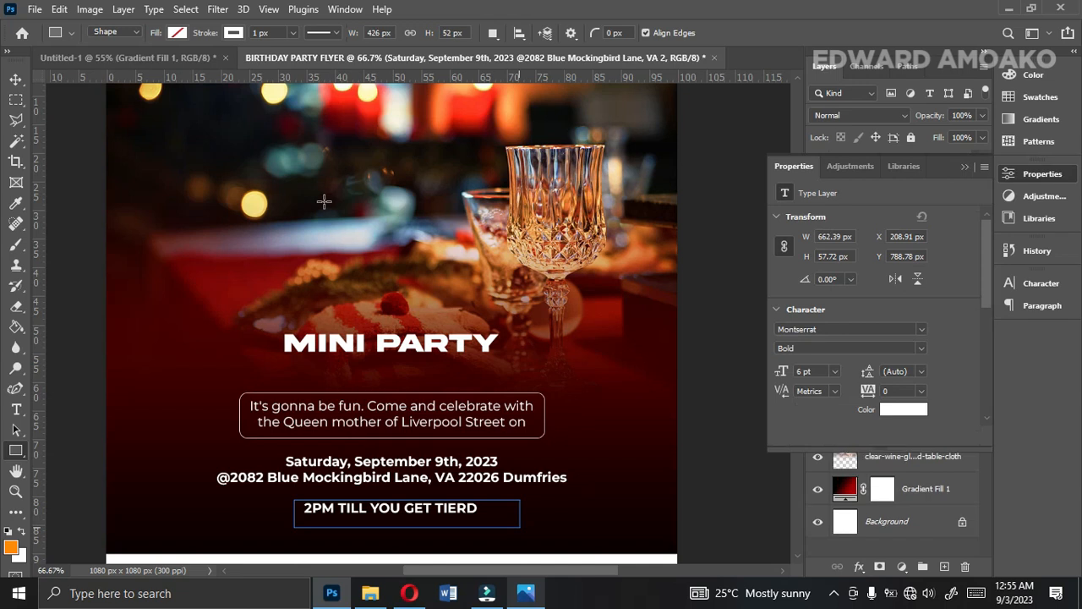
Fill the new rectangle with red ff0000 and remove its stroke.
left_click(178, 34)
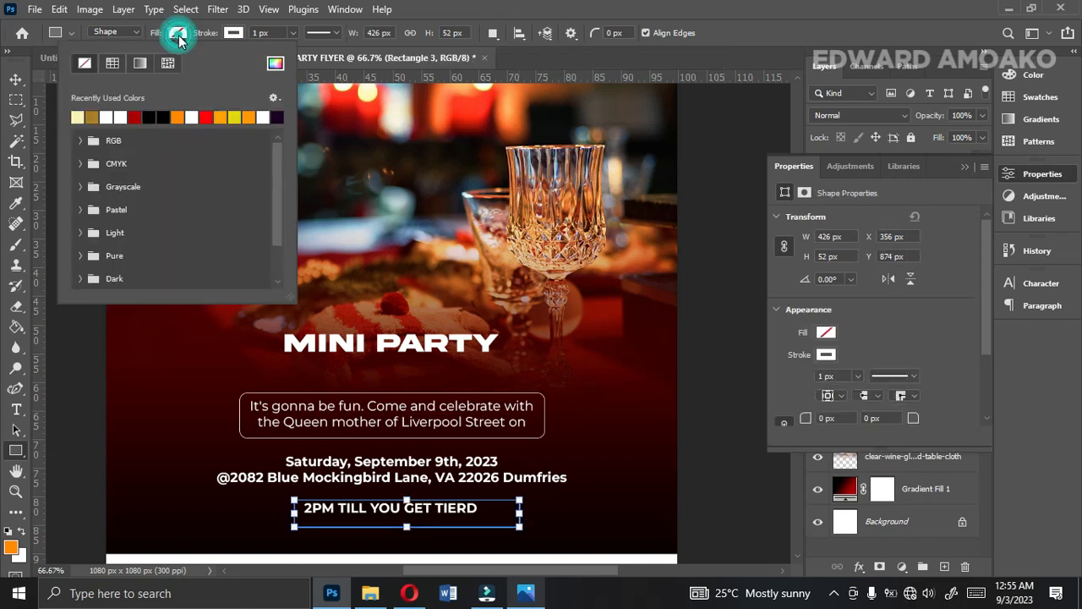
left_click(205, 117)
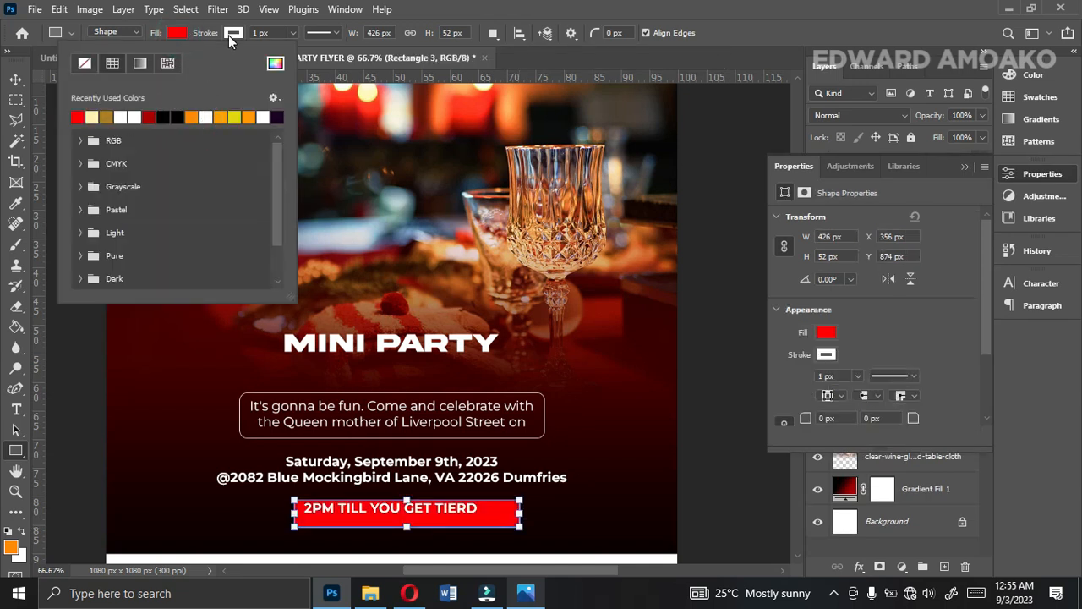
left_click(272, 66)
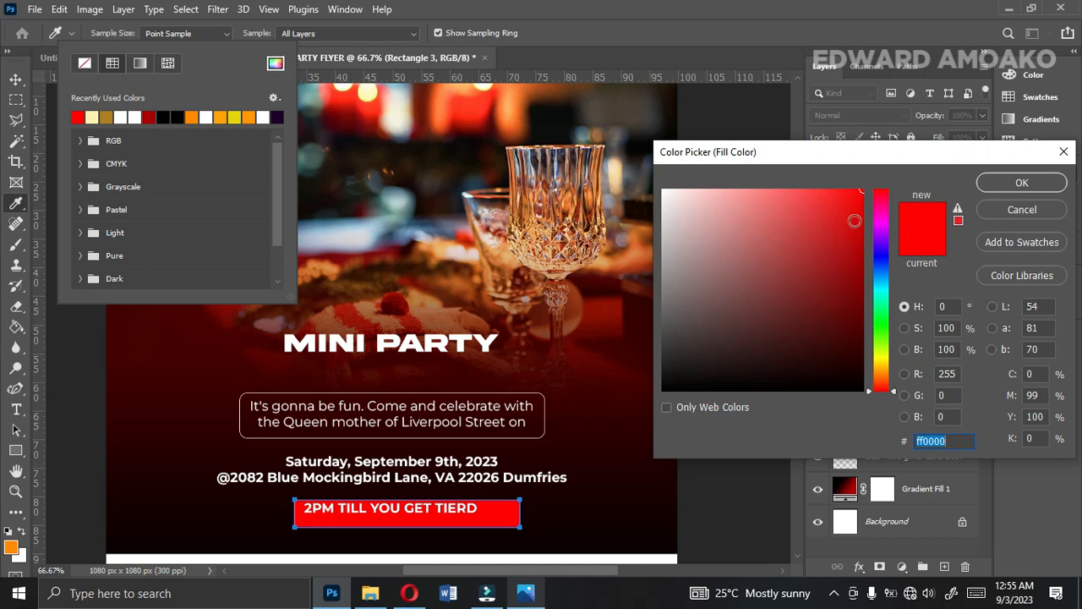
left_click(1019, 184)
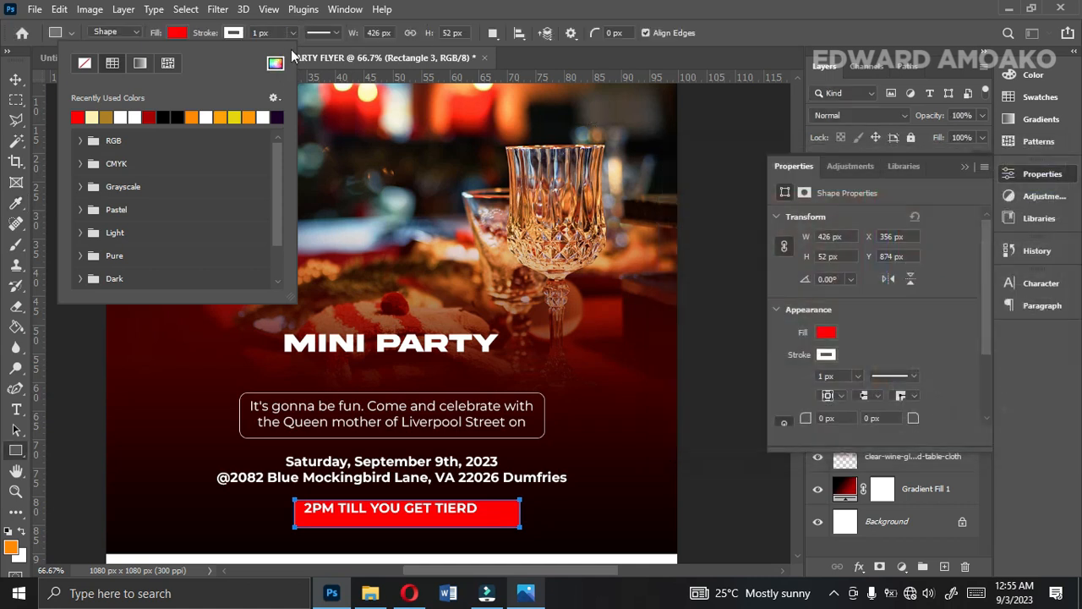
left_click(239, 29)
left_click(140, 63)
left_click(16, 80)
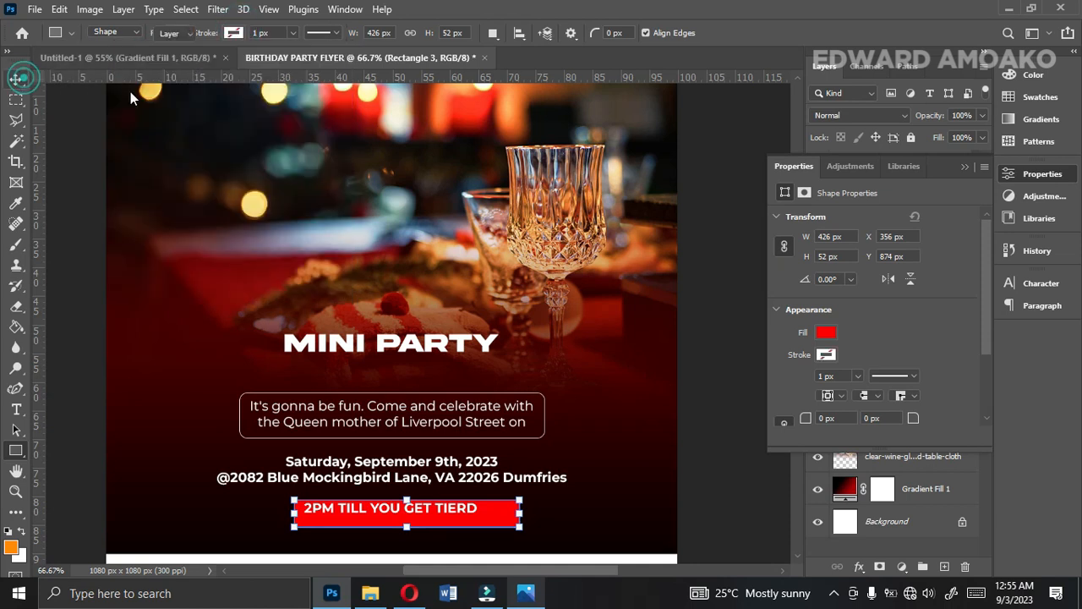
left_click(965, 166)
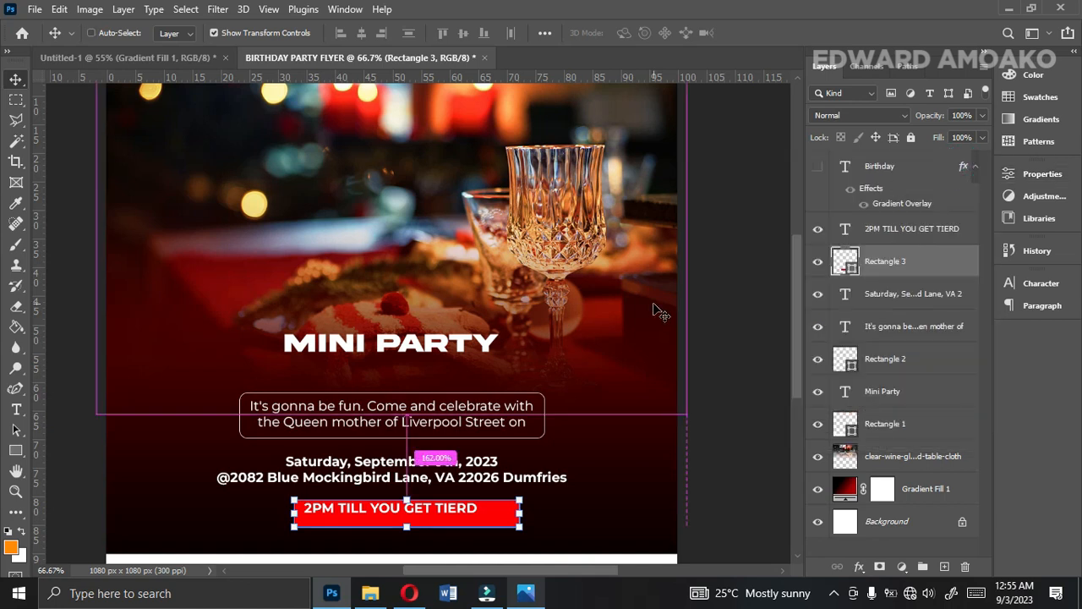
Centre the red rectangle and the 2PM text horizontally on the canvas, with the rectangle raised to sit evenly around the text.
key("ctrl+a")
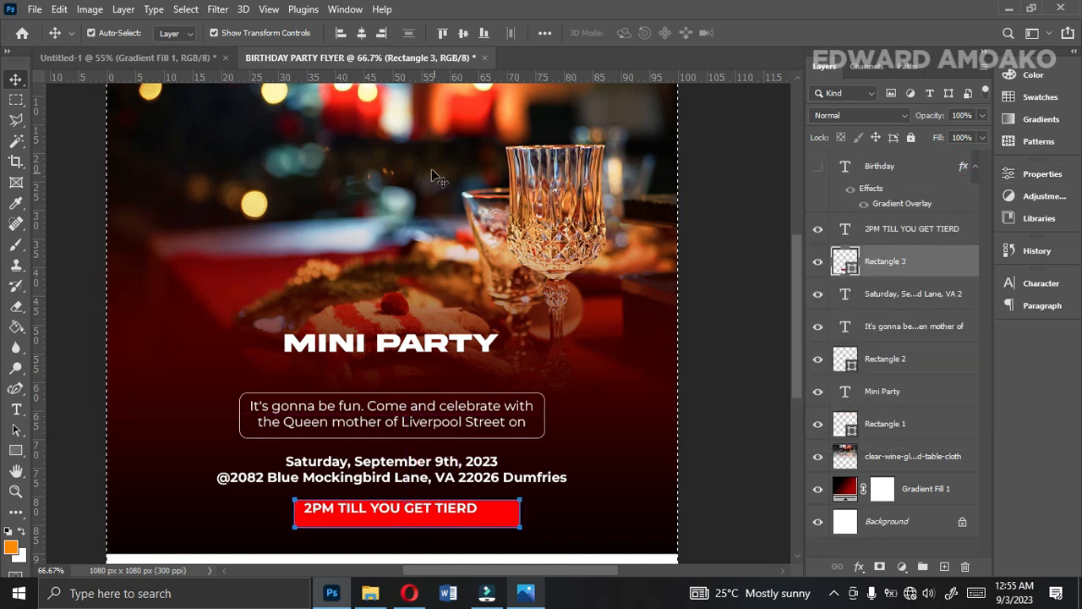
left_click(361, 32)
key("ctrl+d")
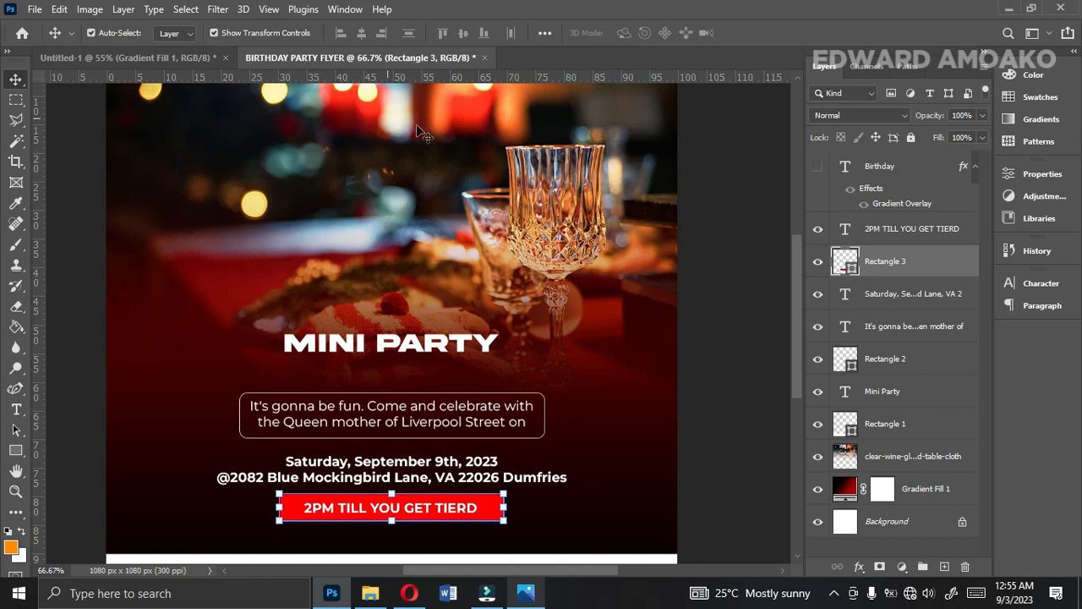
left_click(879, 237, "ctrl")
left_click(363, 38)
left_click(365, 41)
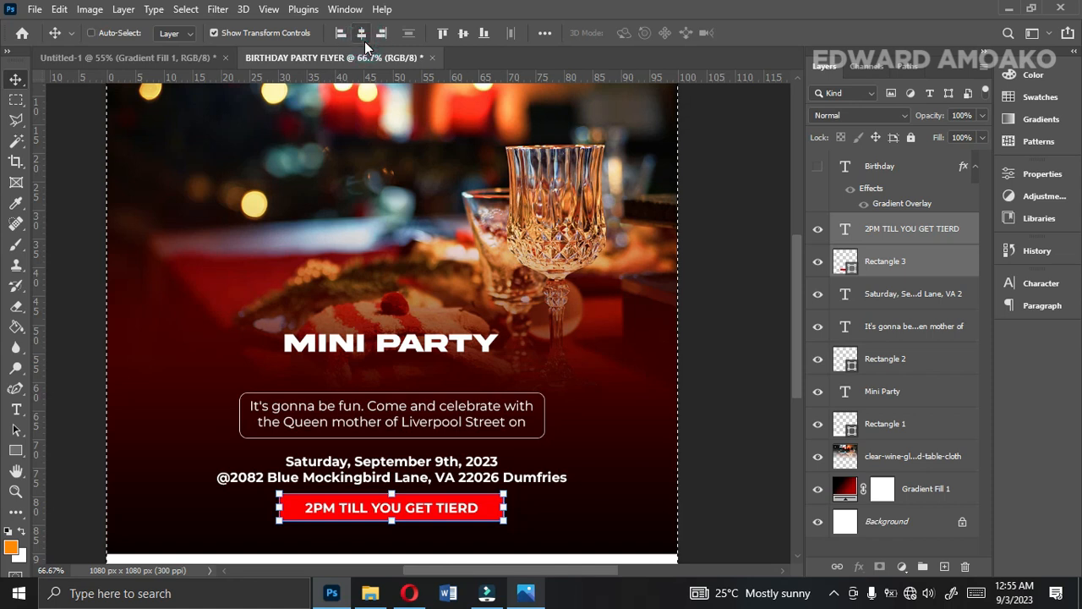
Set the 2PM text to Montserrat ExtraBold at 7 pt.
double_click(899, 229)
left_click(1042, 283)
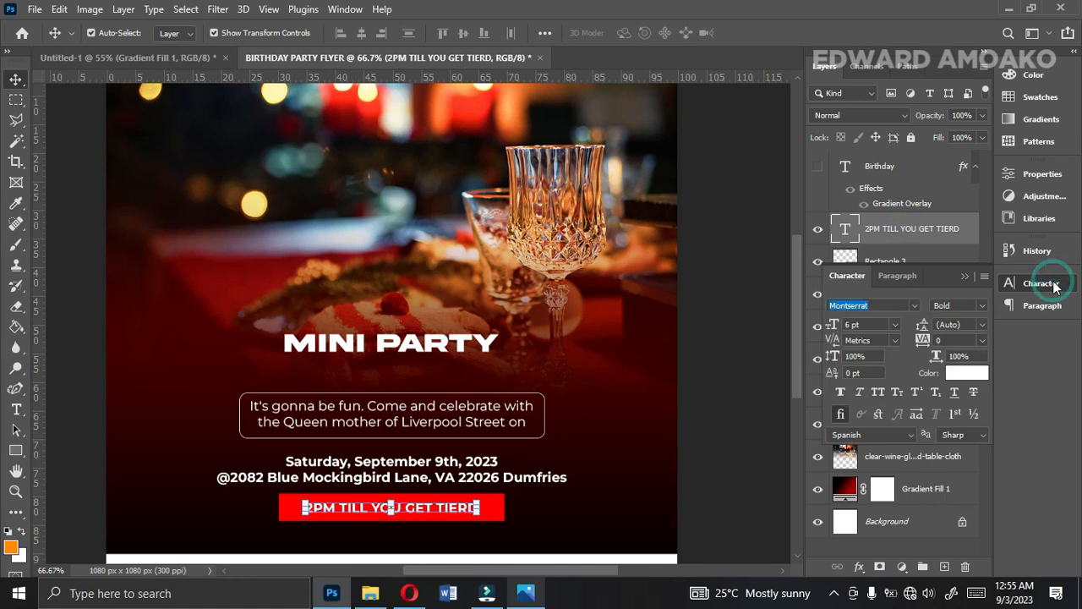
left_click(976, 304)
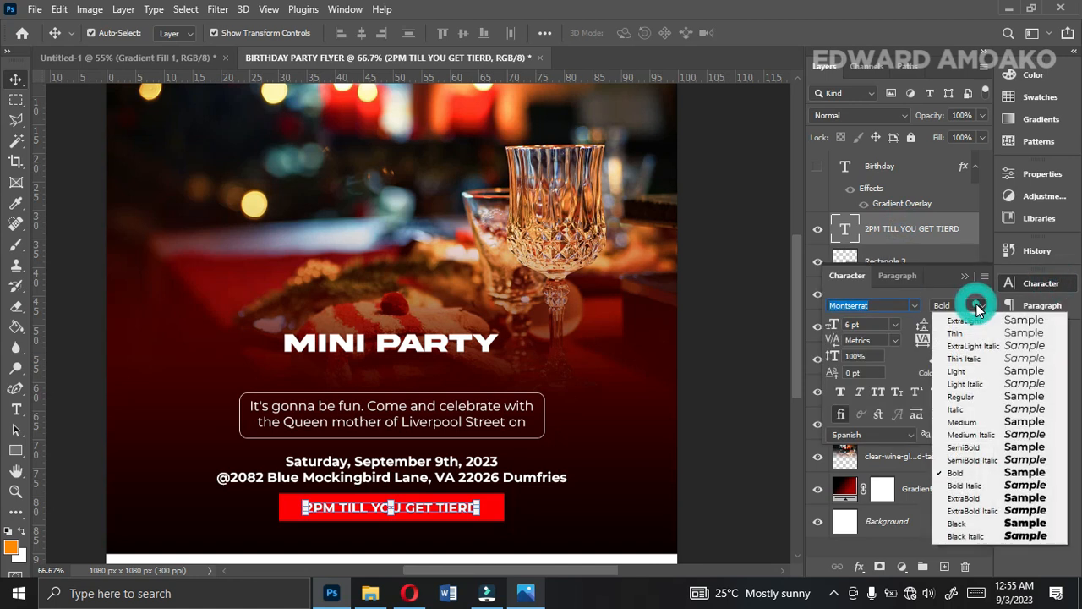
left_click(980, 501)
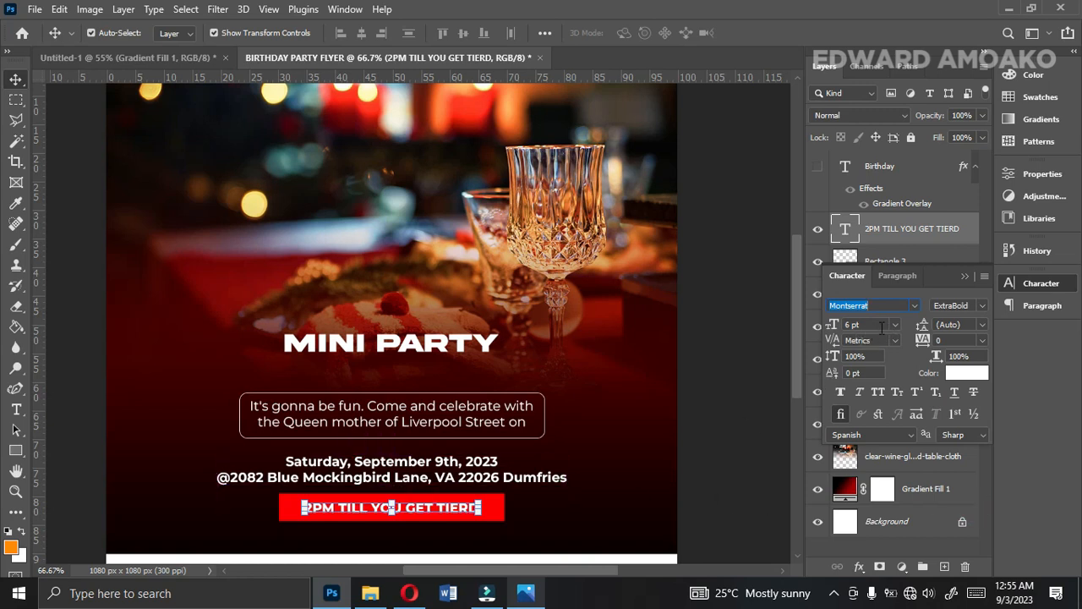
left_click(827, 329)
type("7")
key("Return")
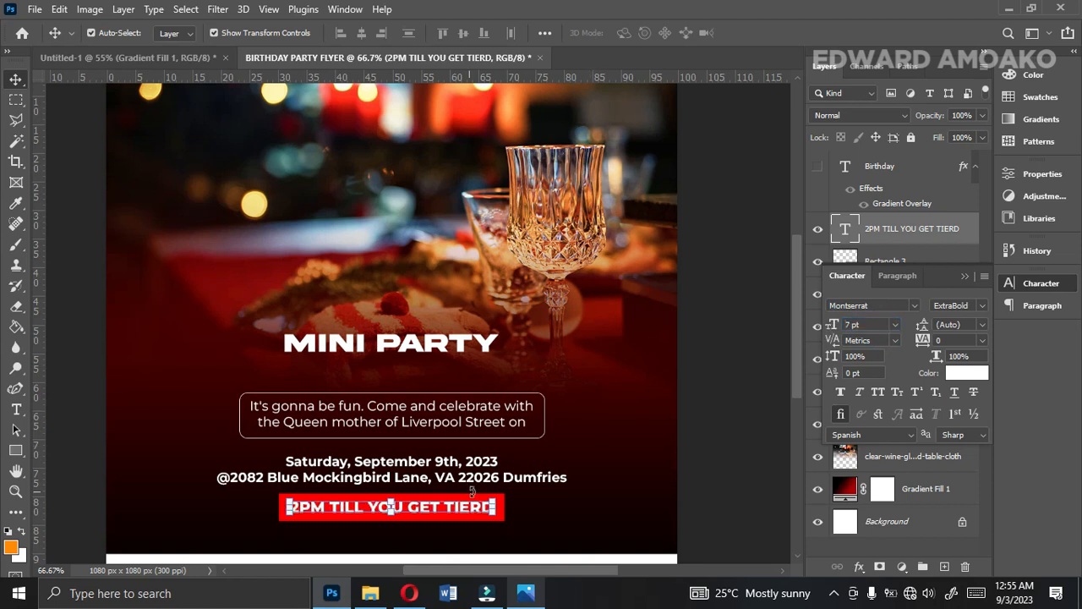
Centre the resized 2PM text horizontally on the canvas and deselect the canvas area.
key("ctrl+a")
left_click(370, 31)
key("ctrl+d")
Duplicate the 2PM text into the white band at the flyer's bottom and set the copy's colour to black 000000.
left_click_drag(800, 326, 795, 386)
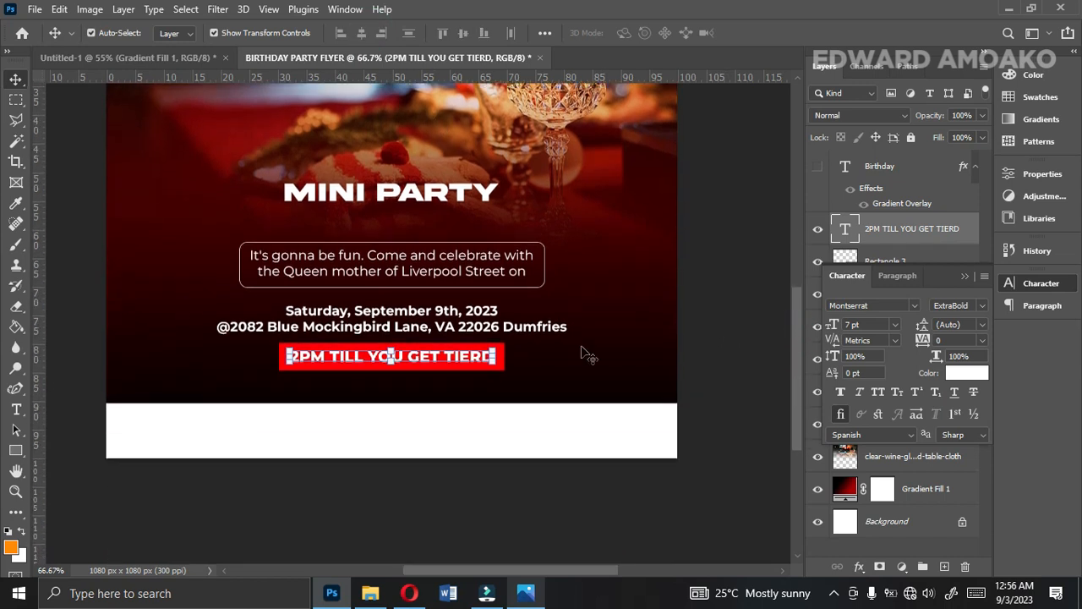
left_click_drag(456, 360, 446, 434)
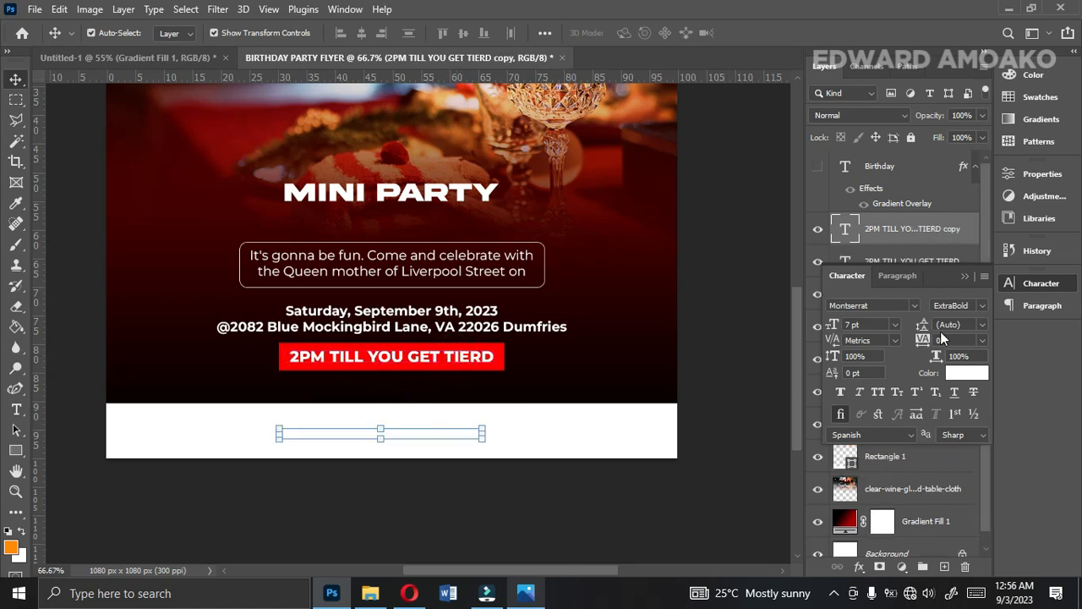
left_click(958, 376)
type("000000")
left_click(1012, 196)
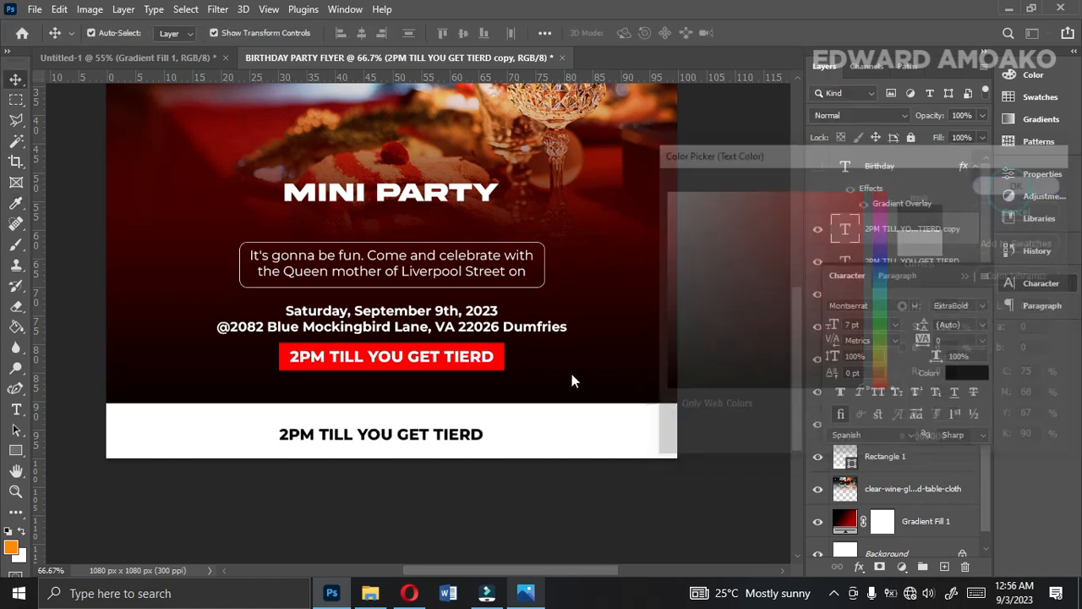
Replace the black text in the white band with "DRESS COD: ALL WHITE!".
double_click(464, 434)
type("DRESS COD")
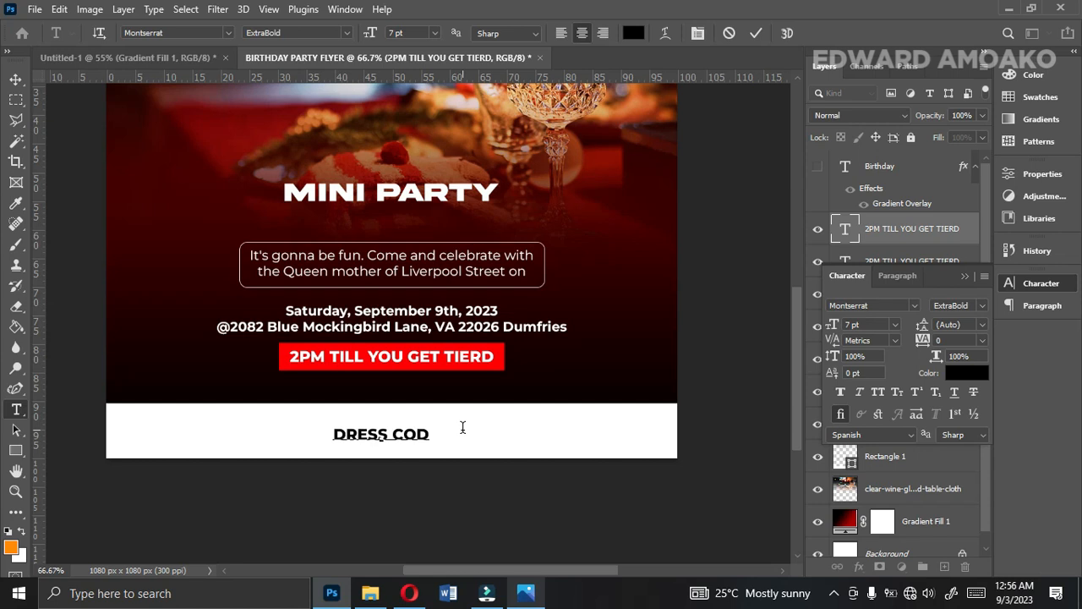
type(": ALL ")
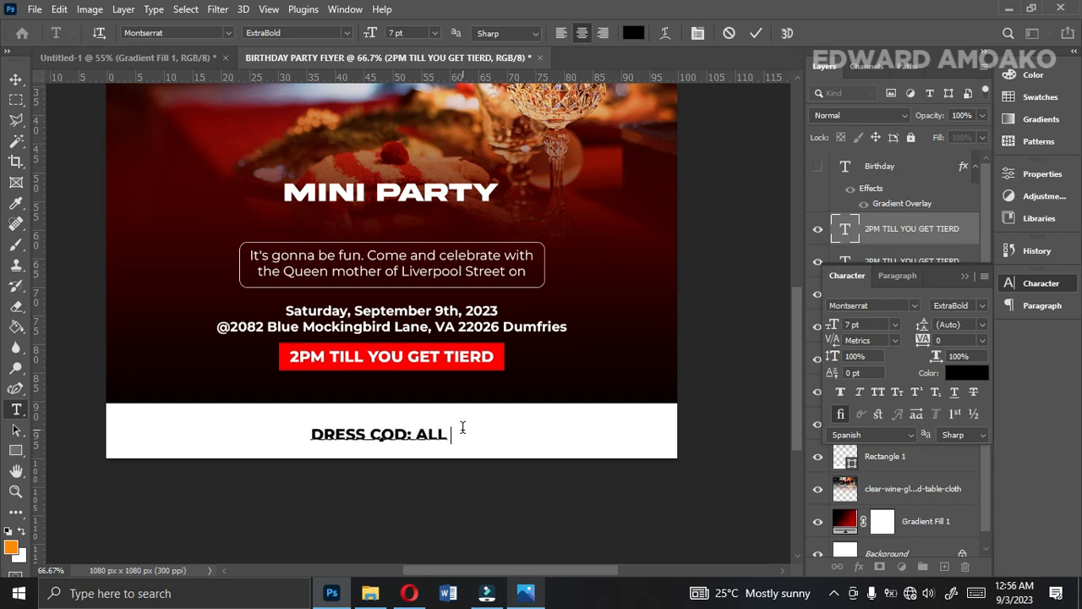
type("WHITE")
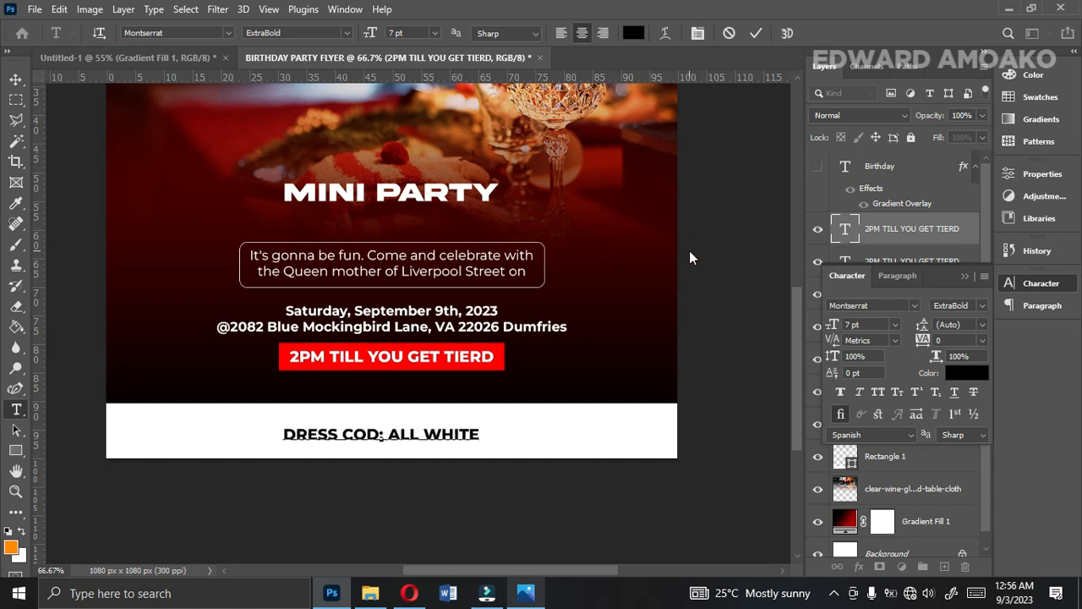
type("!")
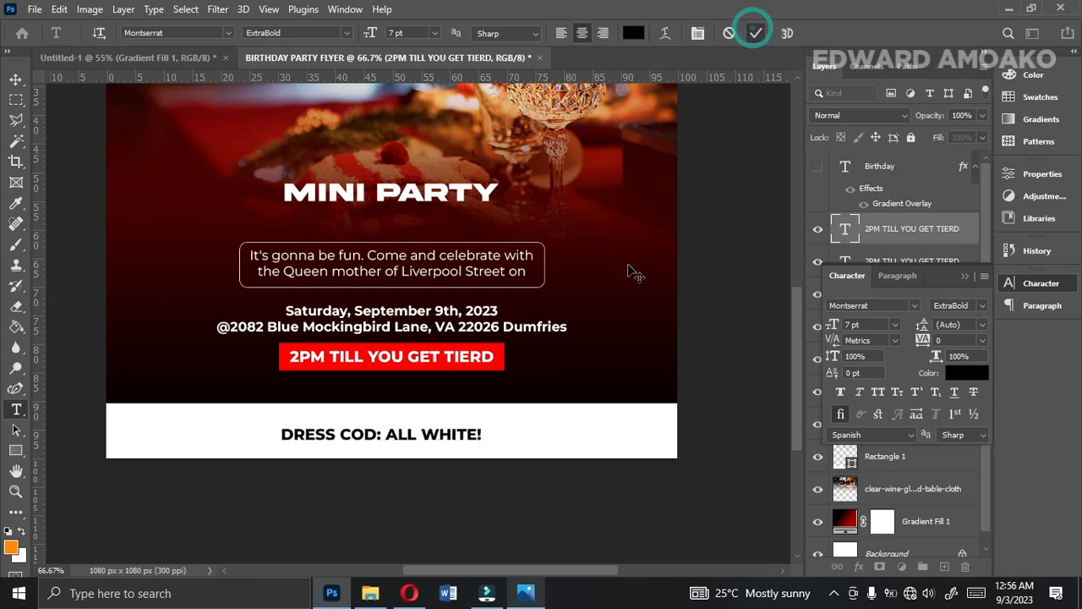
left_click(755, 32)
key("v")
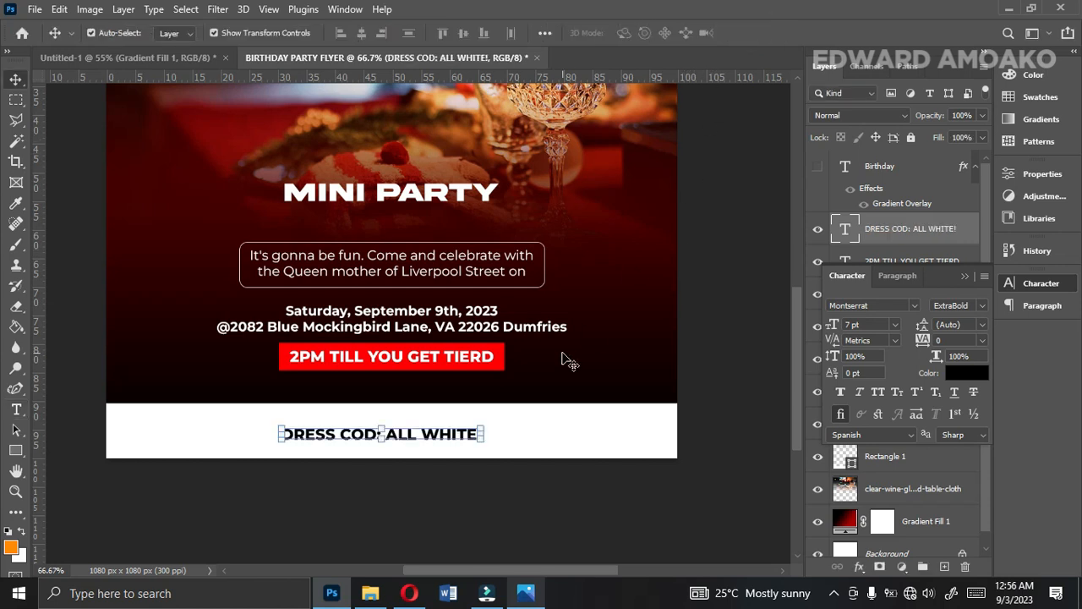
Nudge the dress code text slightly up within the white band and collapse the character settings.
key("Up")
key("Up")
key("Up")
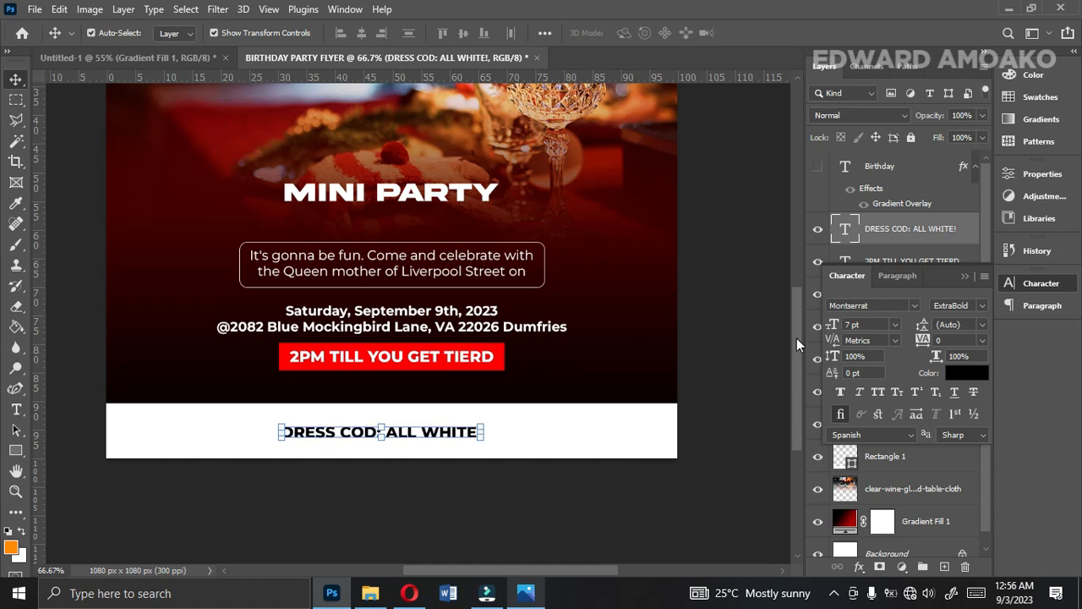
left_click_drag(797, 338, 785, 278)
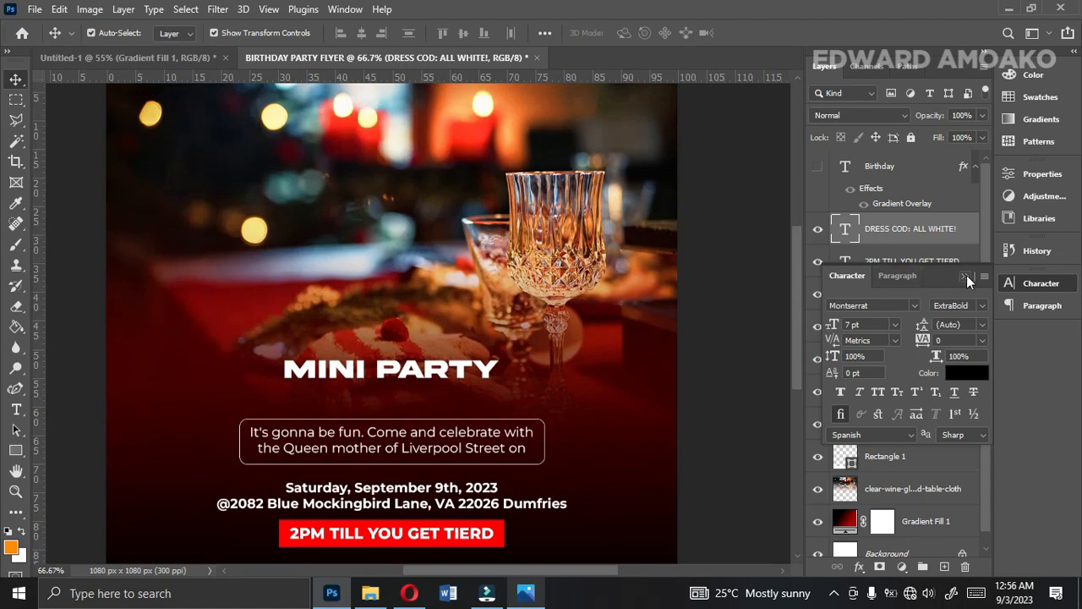
left_click(967, 276)
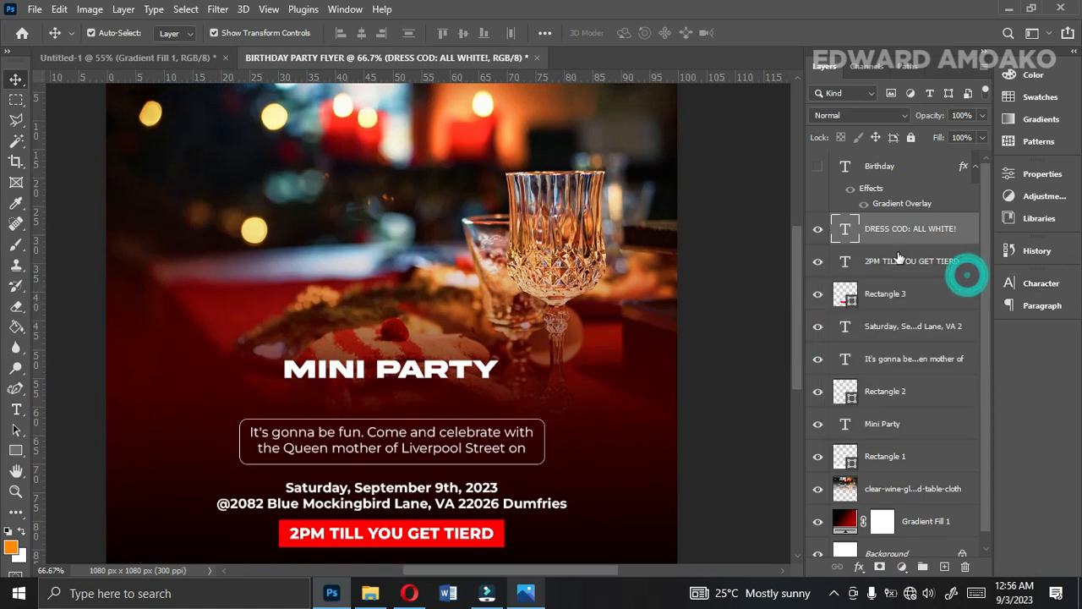
Show the hidden Birthday title layer, fit the flyer in view and set the title's font size to 48 pt.
left_click(818, 166)
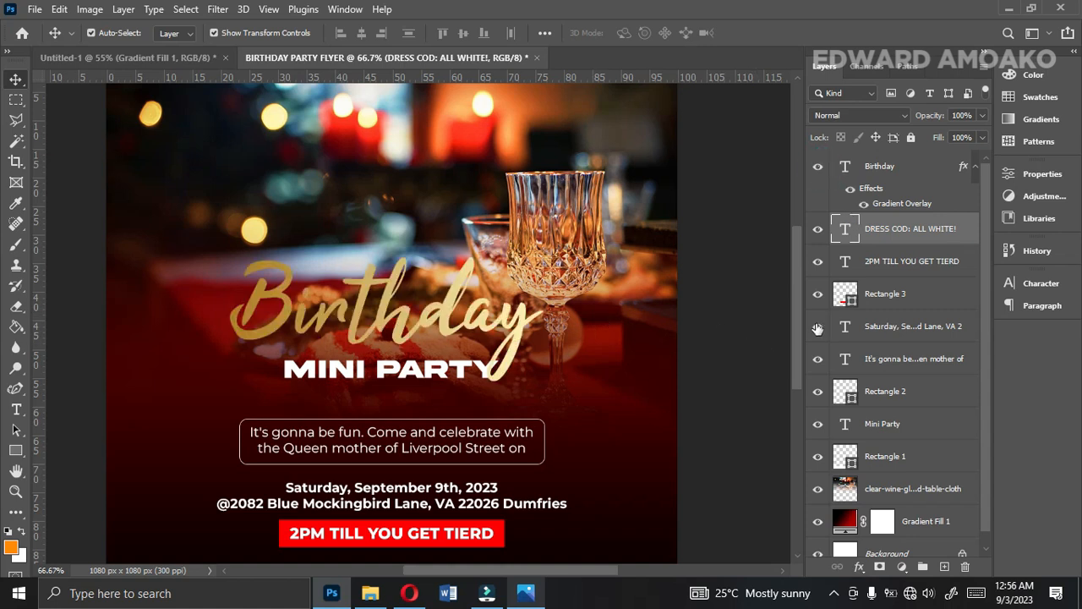
left_click(759, 320)
key("ctrl+0")
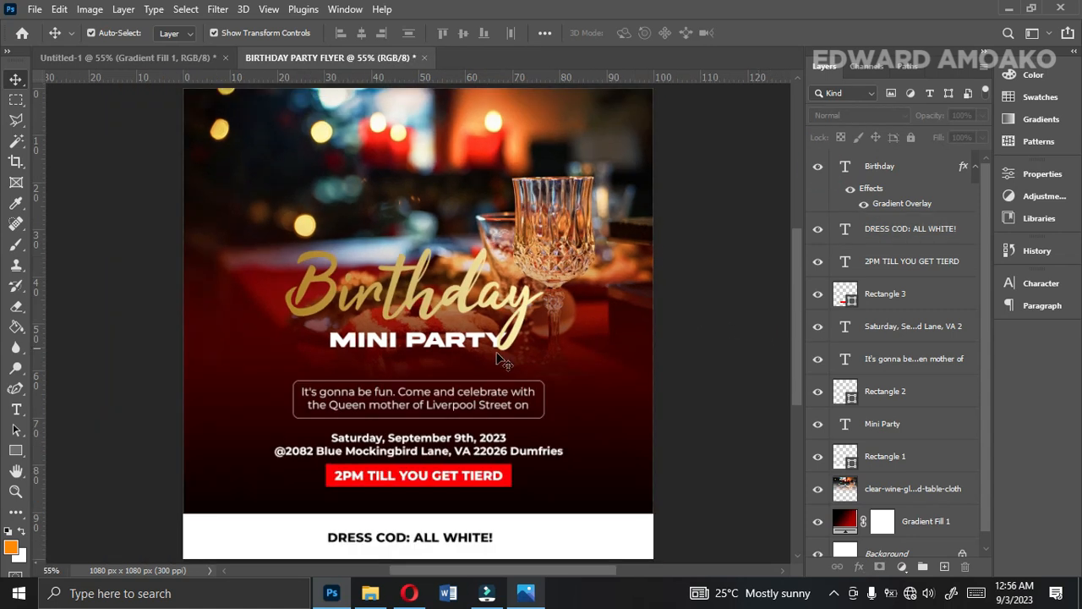
left_click(414, 313)
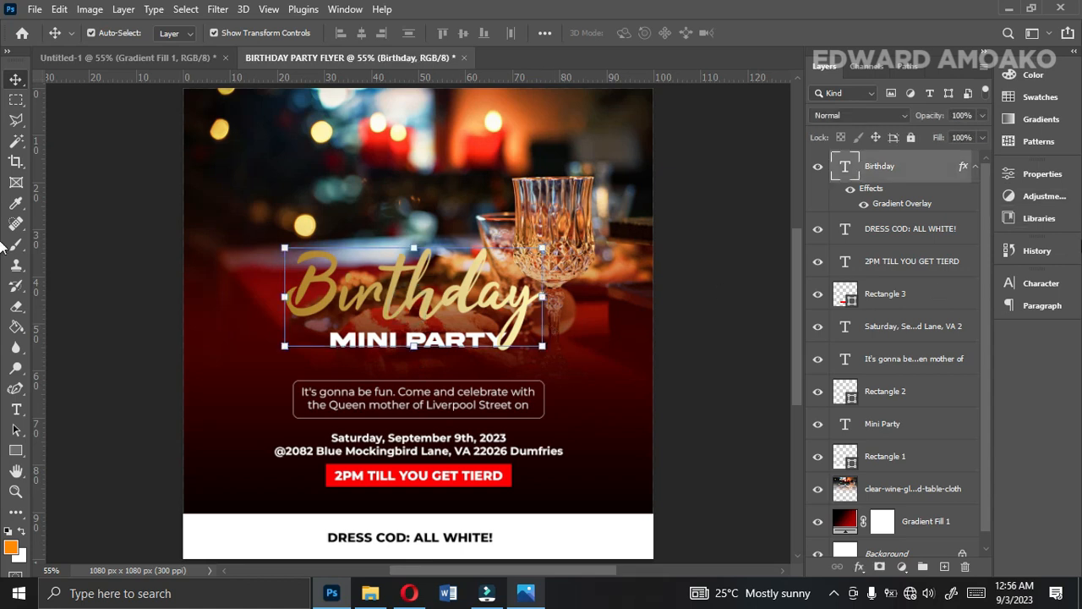
left_click(1031, 284)
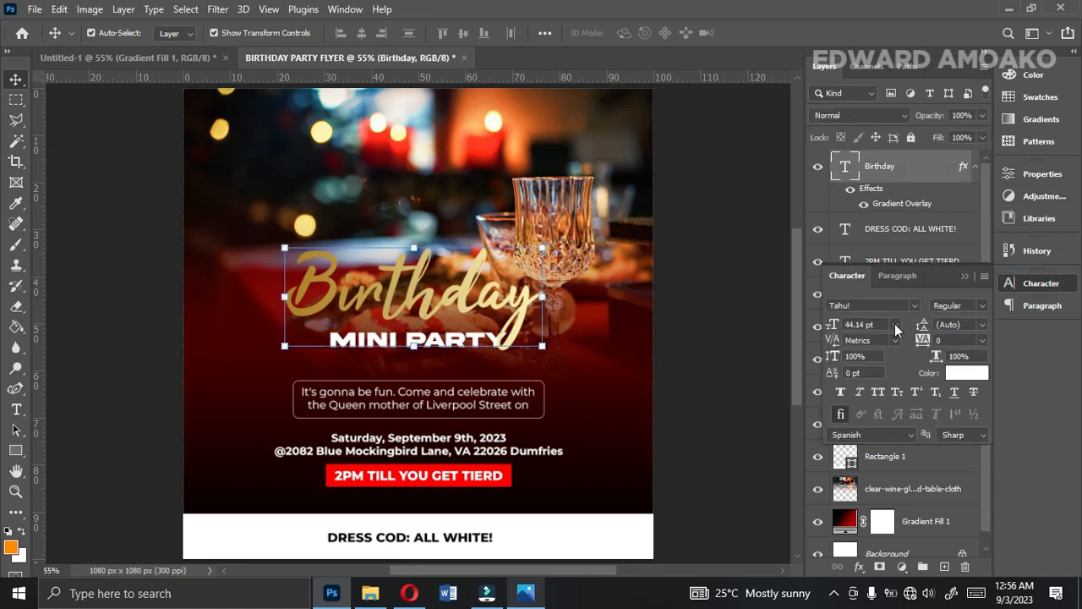
left_click(894, 323)
left_click(877, 500)
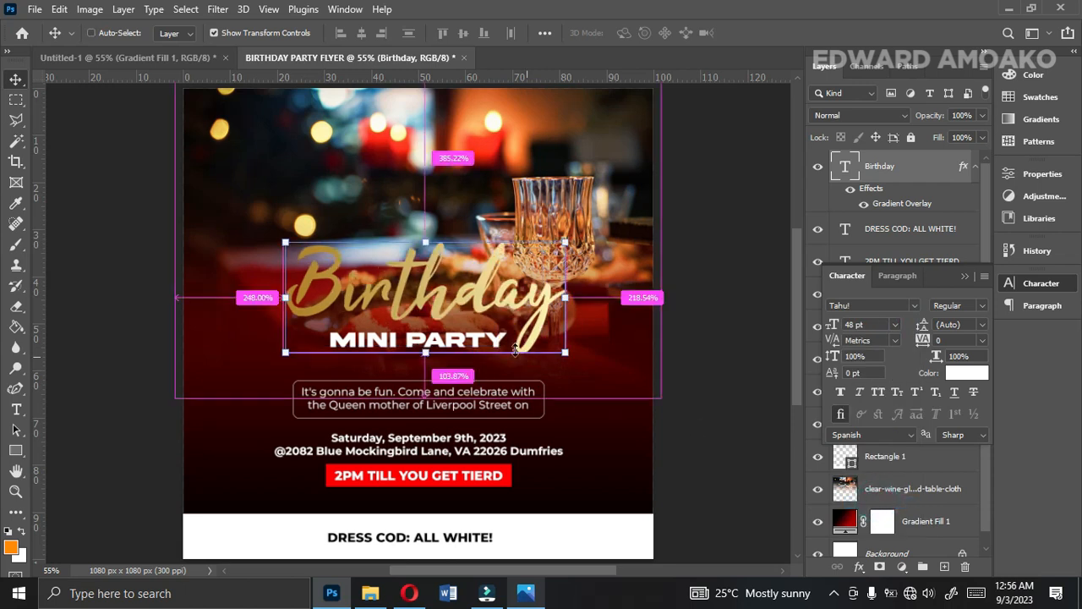
Centre the Birthday title horizontally on the canvas, deselect the canvas area and nudge the title slightly down.
key("ctrl+a")
left_click(360, 33)
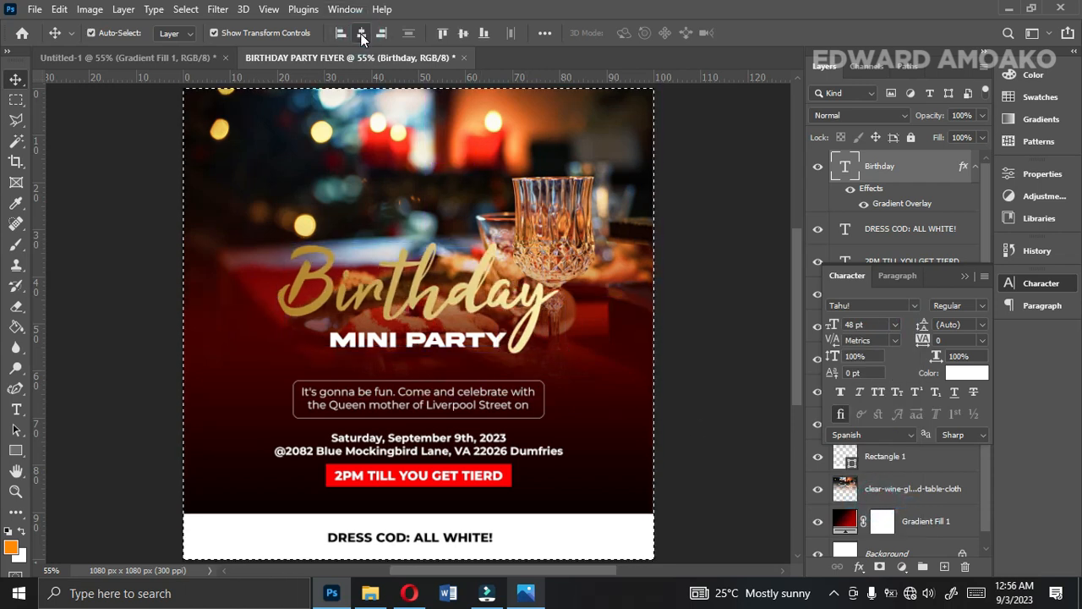
key("ctrl+d")
key("Down")
key("Down")
key("Down")
key("Down")
key("Down")
key("Down")
key("Down")
key("Down")
key("Down")
key("Down")
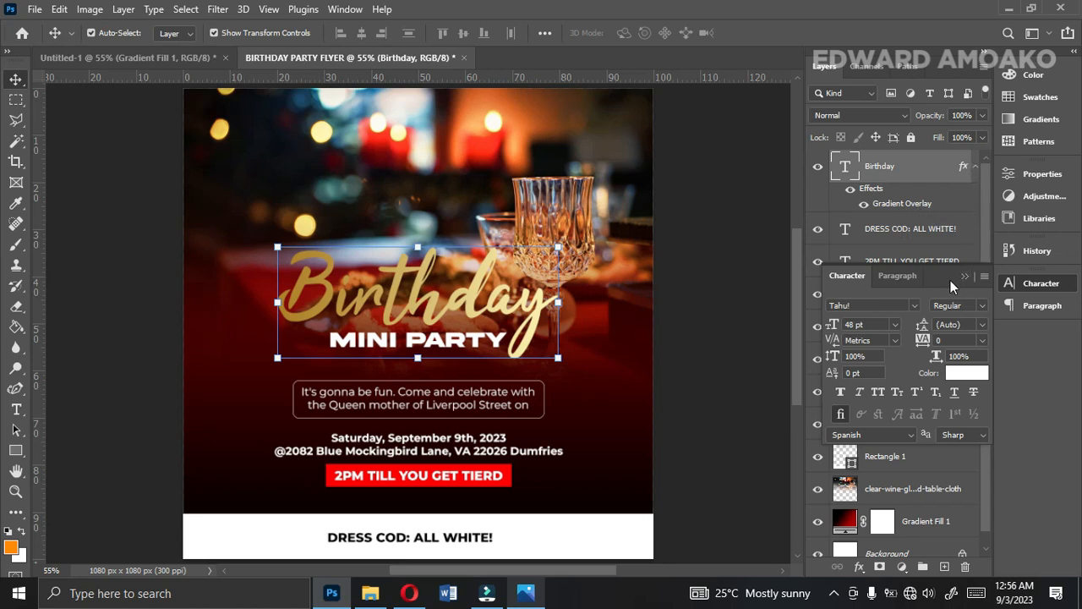
Set the Mini Party text's font size to 14 pt, moving the character settings clear of the layer list.
left_click_drag(951, 280, 728, 250)
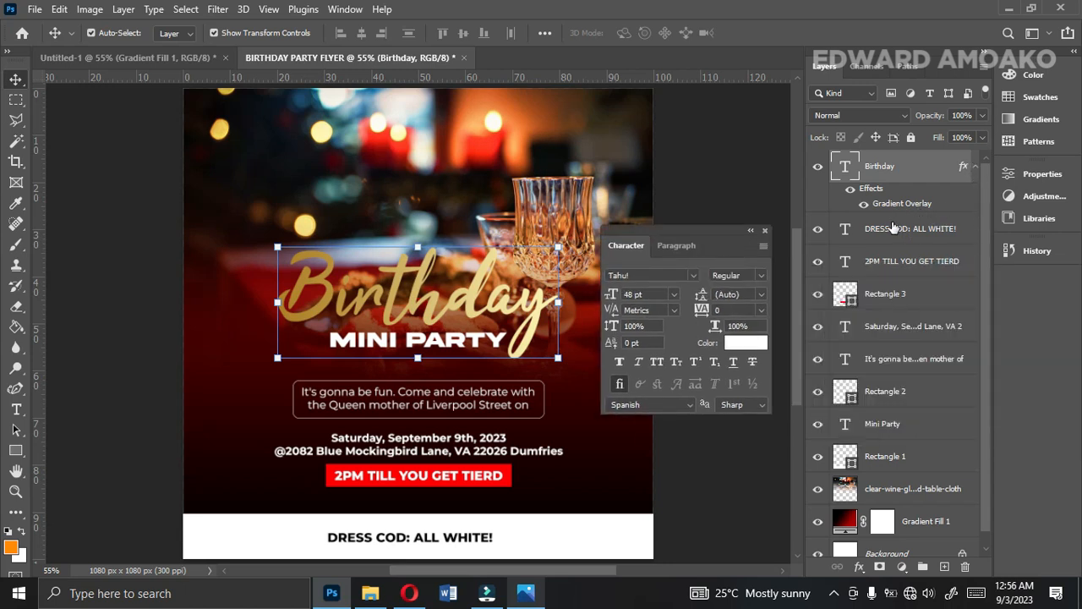
left_click(893, 429)
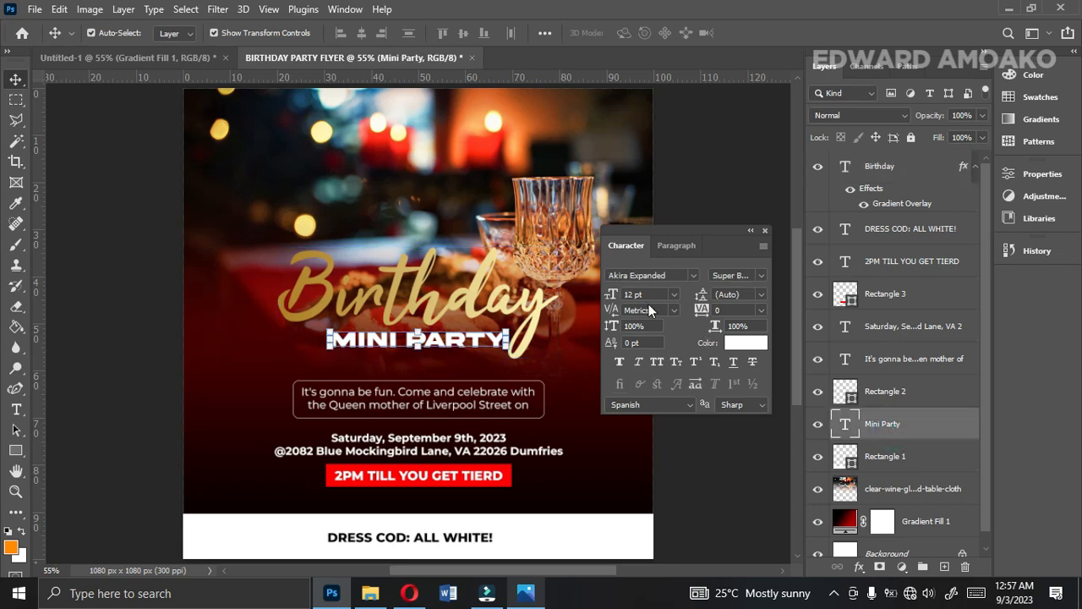
left_click(673, 295)
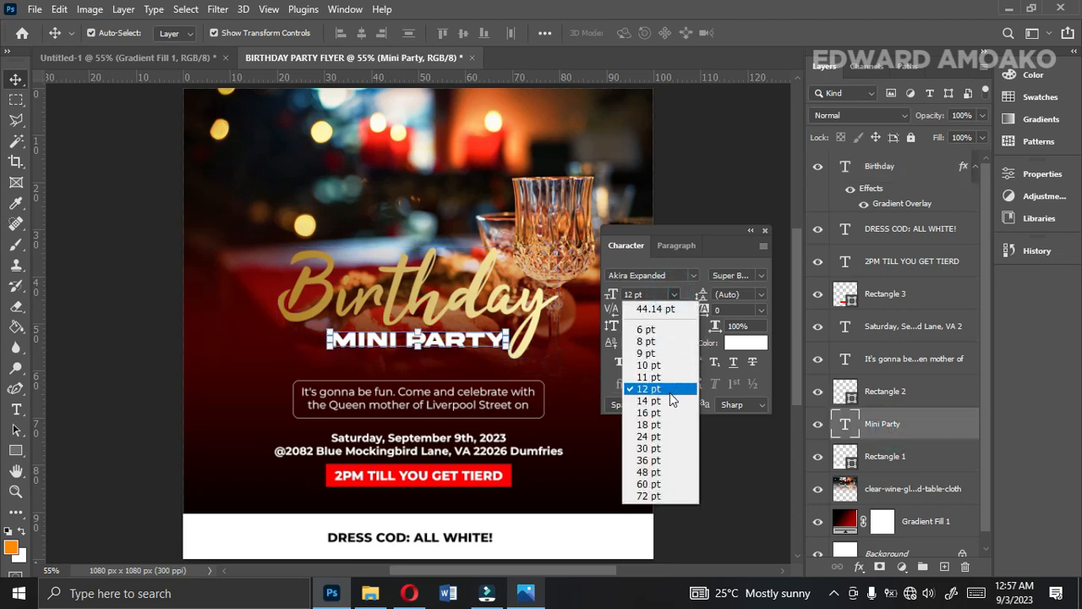
left_click(669, 399)
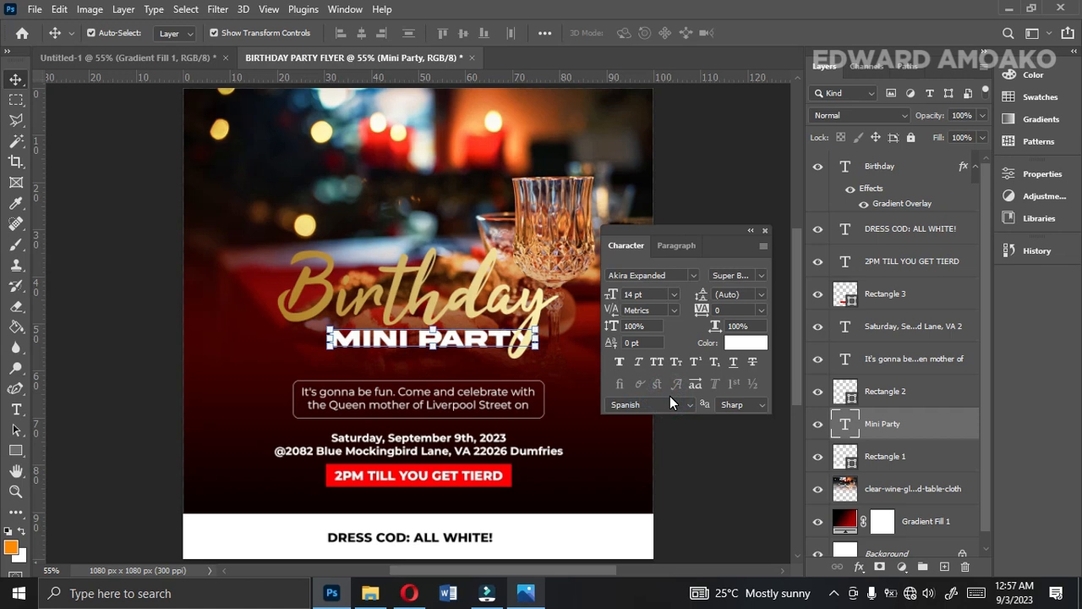
Centre the Mini Party text horizontally on the canvas, nudge it slightly up under the Birthday title and collapse the character settings.
key("ctrl+a")
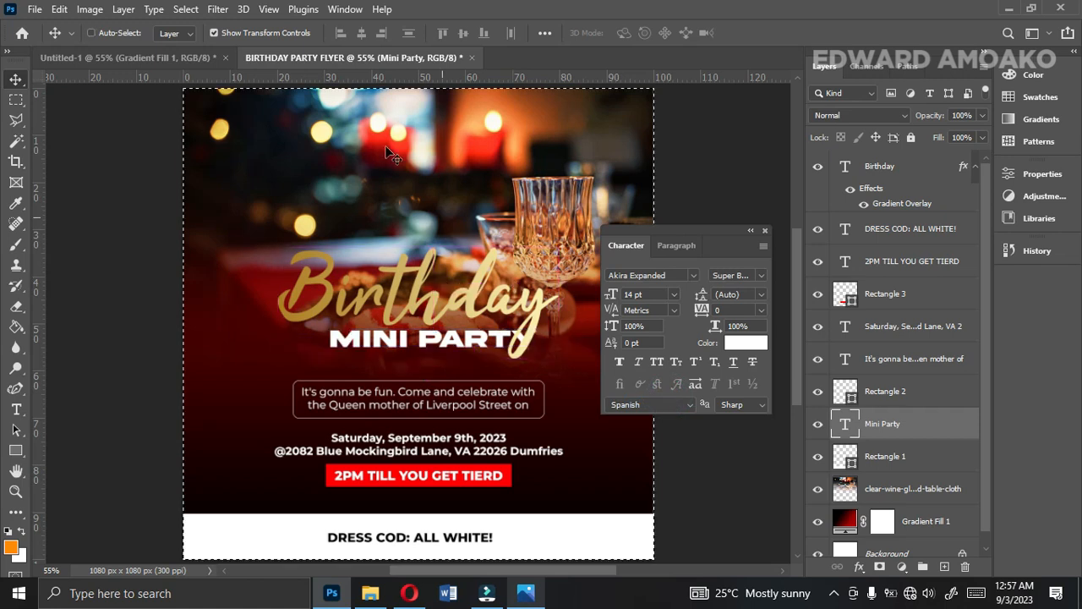
left_click(355, 33)
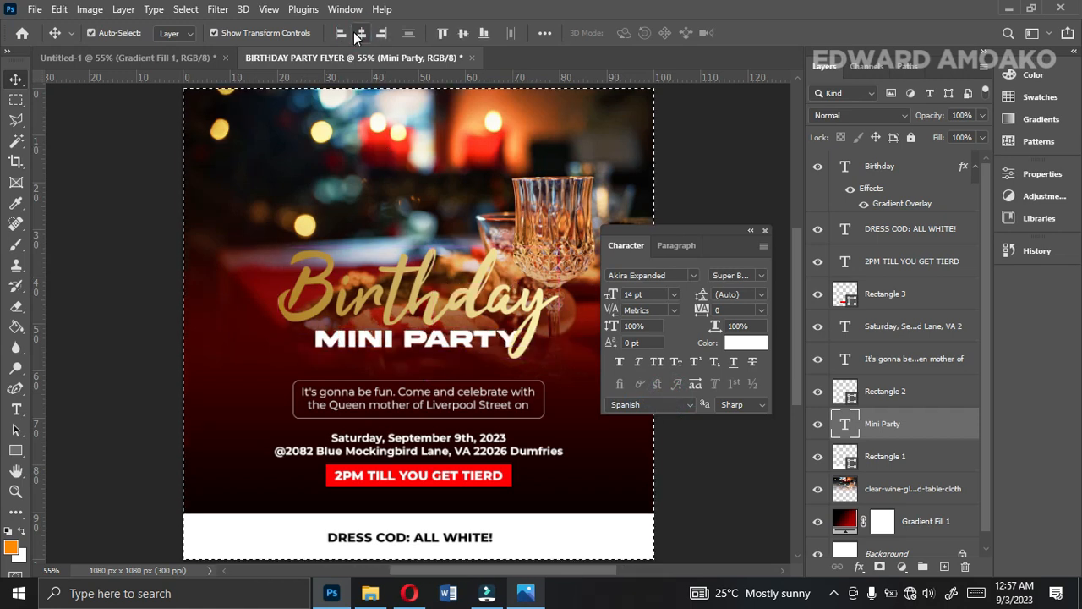
key("ctrl+d")
key("Up")
key("Up")
key("Up")
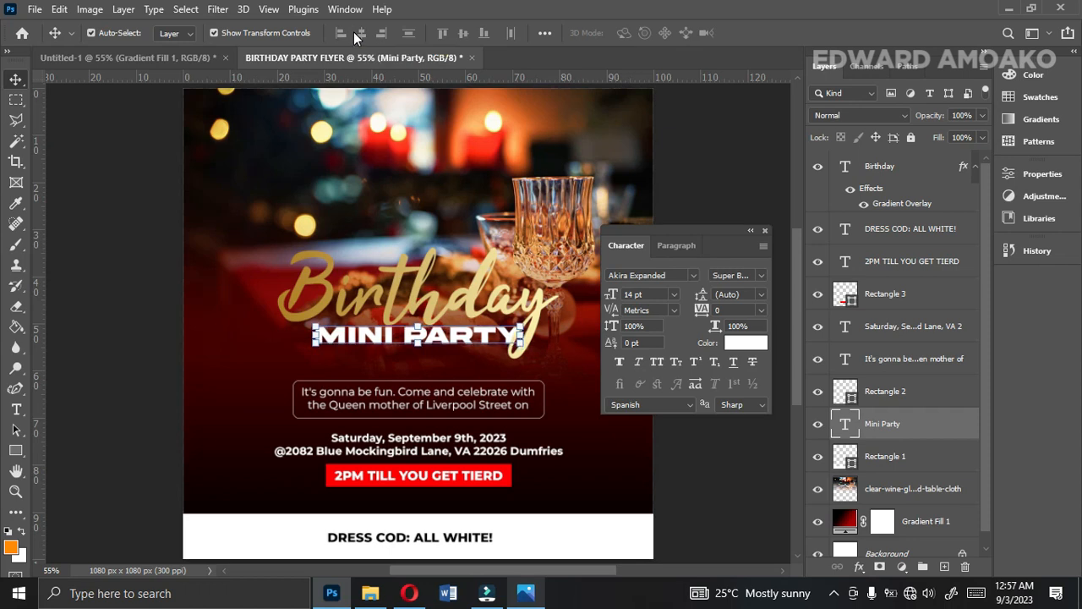
left_click_drag(718, 254, 1019, 284)
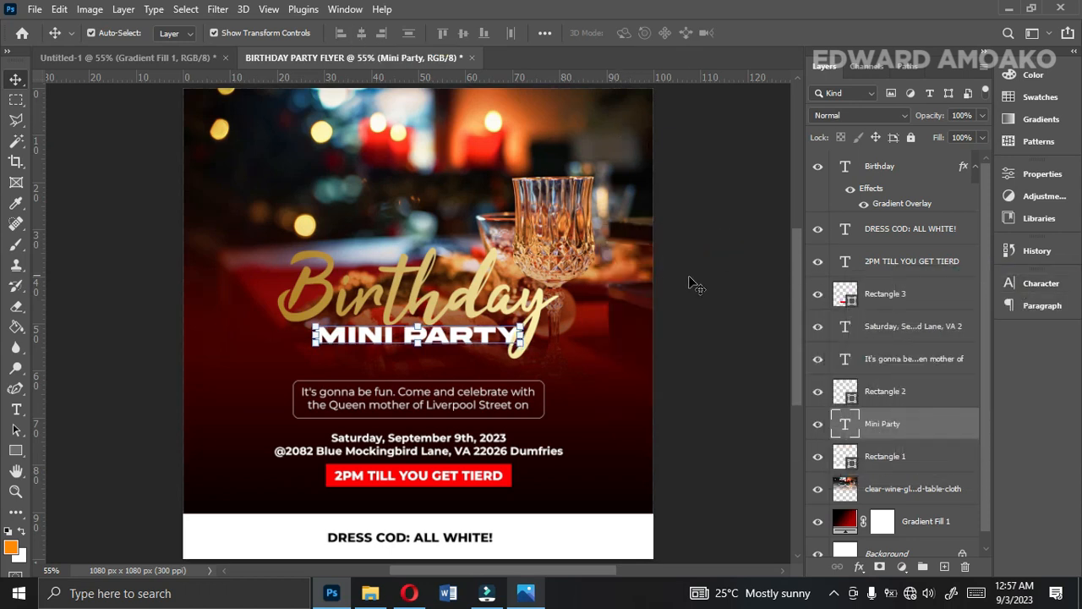
left_click(687, 283)
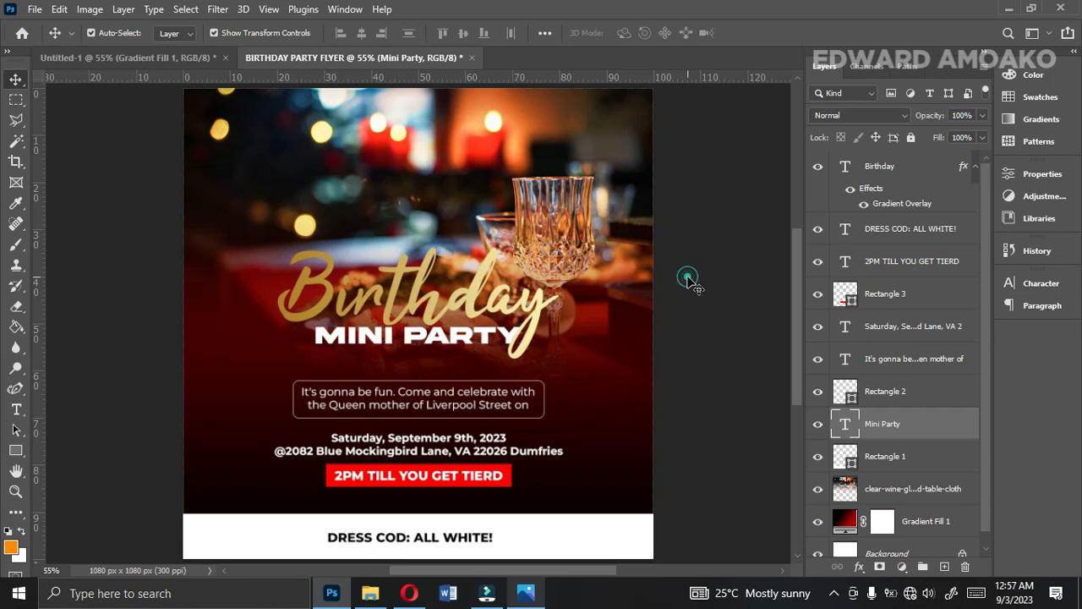
Apply a Brightness/Contrast adjustment to the wine glass photo, with brightness 32 and raised contrast, and deselect the layer.
left_click(581, 172)
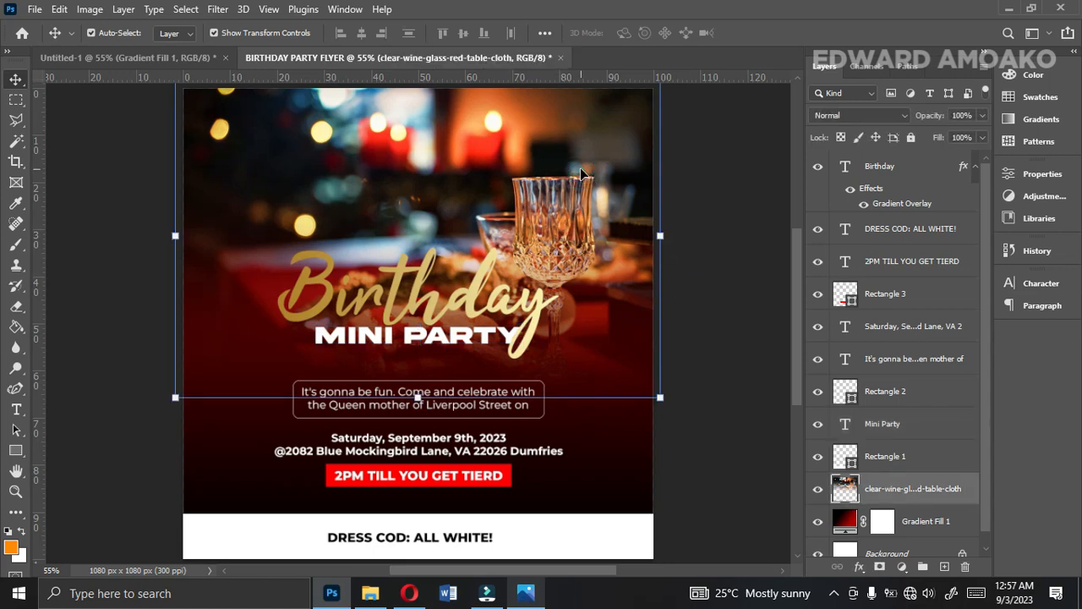
left_click(85, 13)
mouse_move(100, 52)
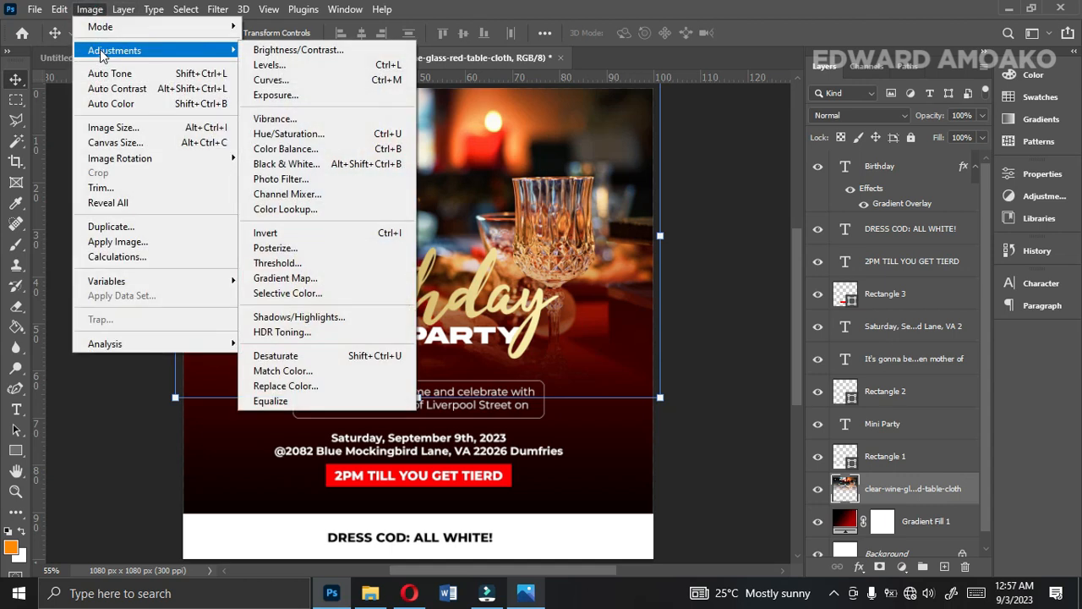
left_click(283, 52)
left_click_drag(806, 235, 820, 233)
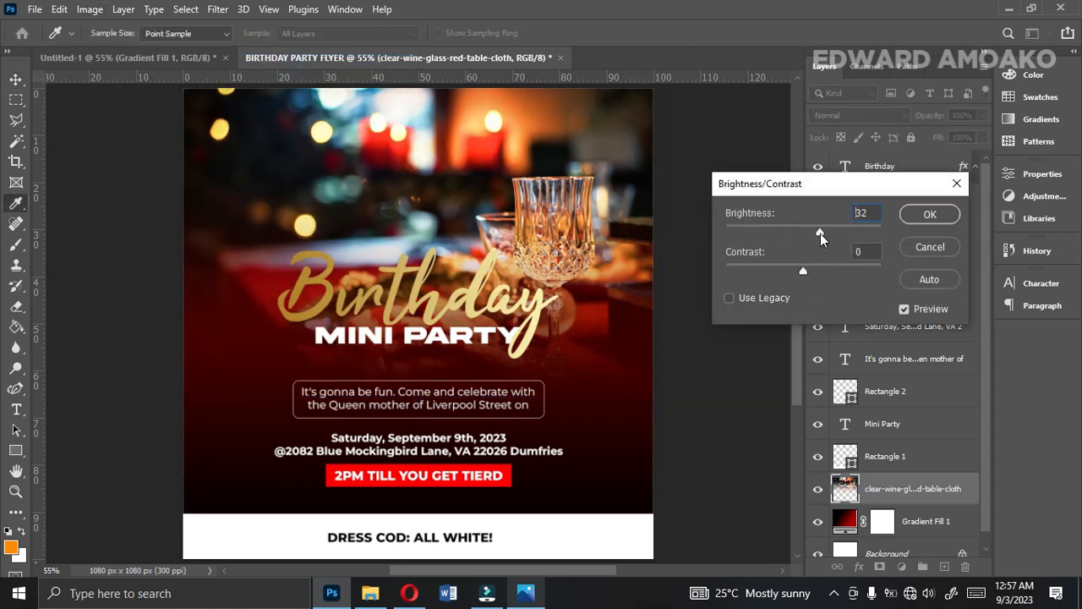
left_click_drag(805, 272, 822, 272)
left_click(929, 217)
key("v")
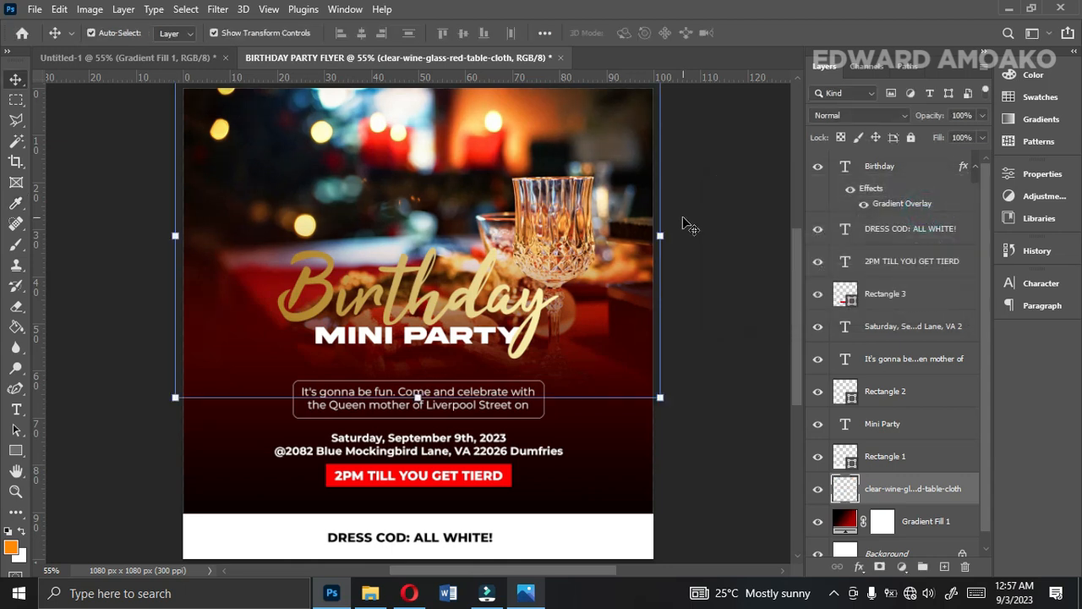
left_click(698, 251)
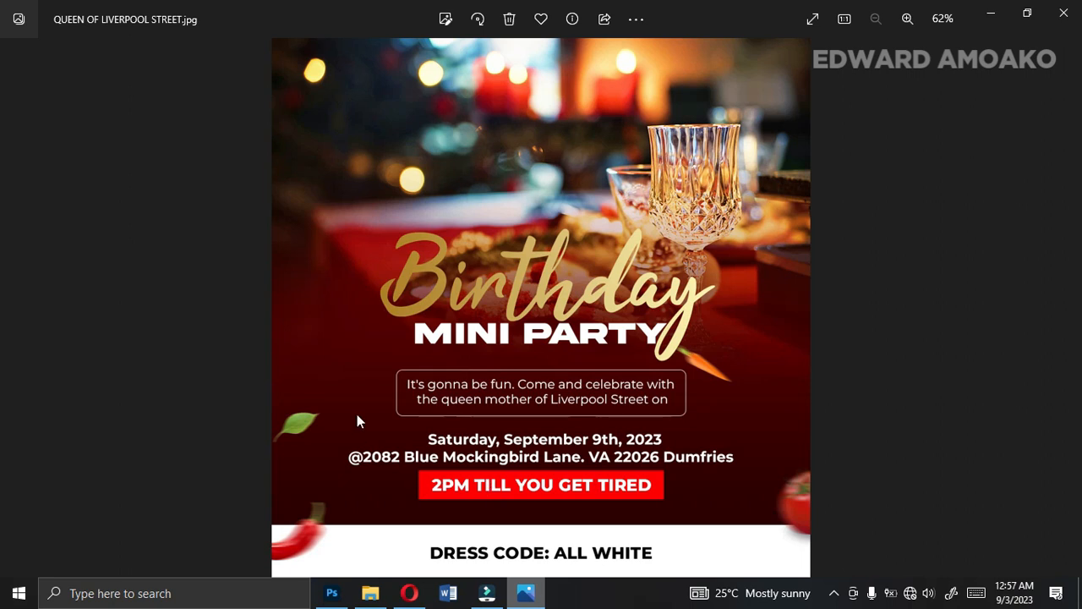
Leave the reference flyer and place the green leaf image from the D: drive, small, near the flyer's left edge beside the venue text.
left_click(991, 13)
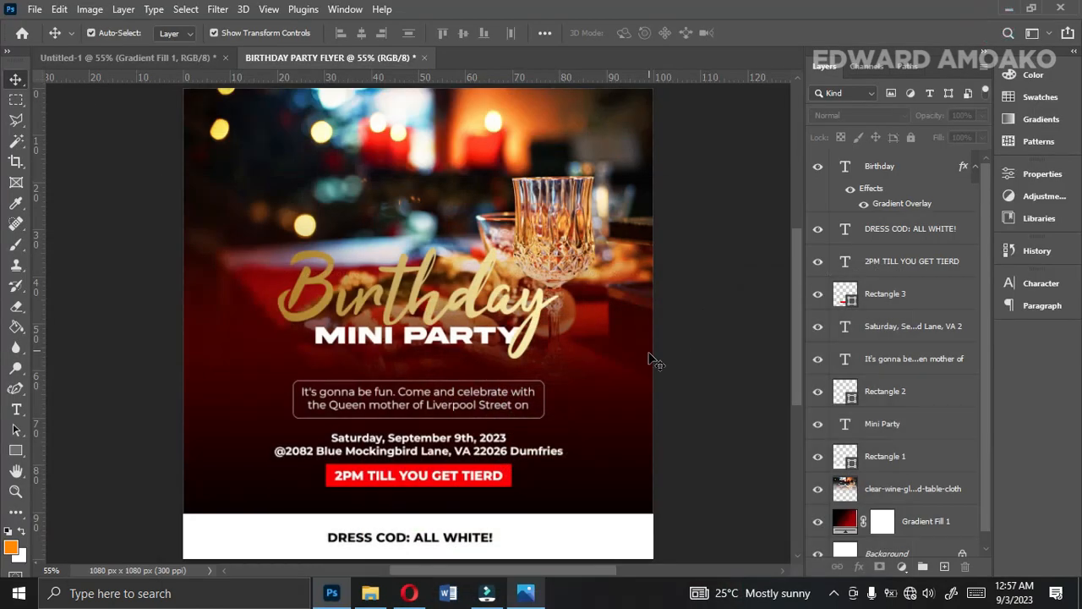
mouse_move(409, 592)
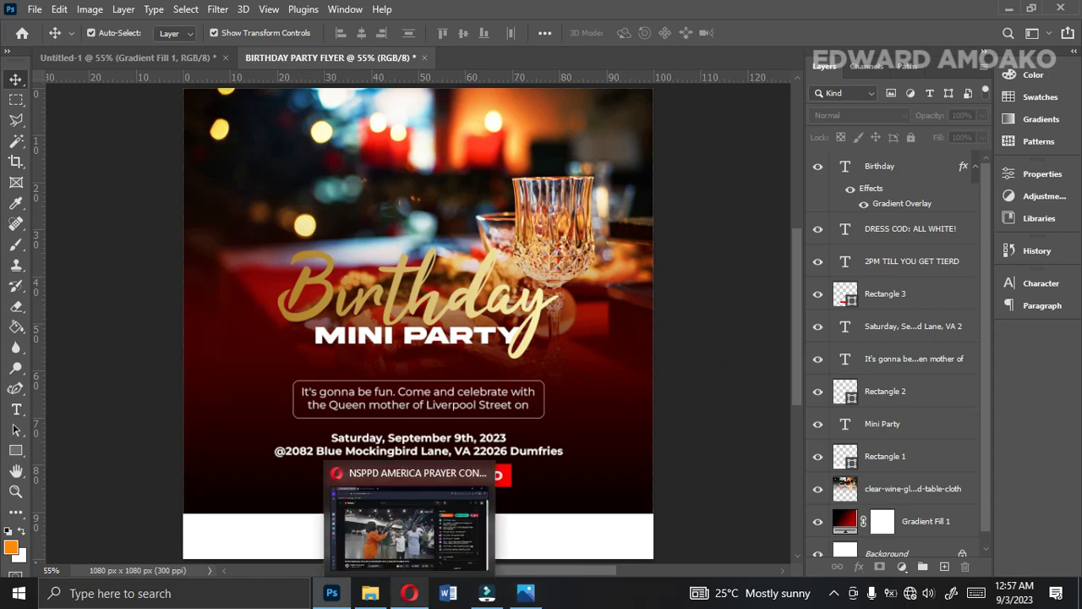
left_click(370, 593)
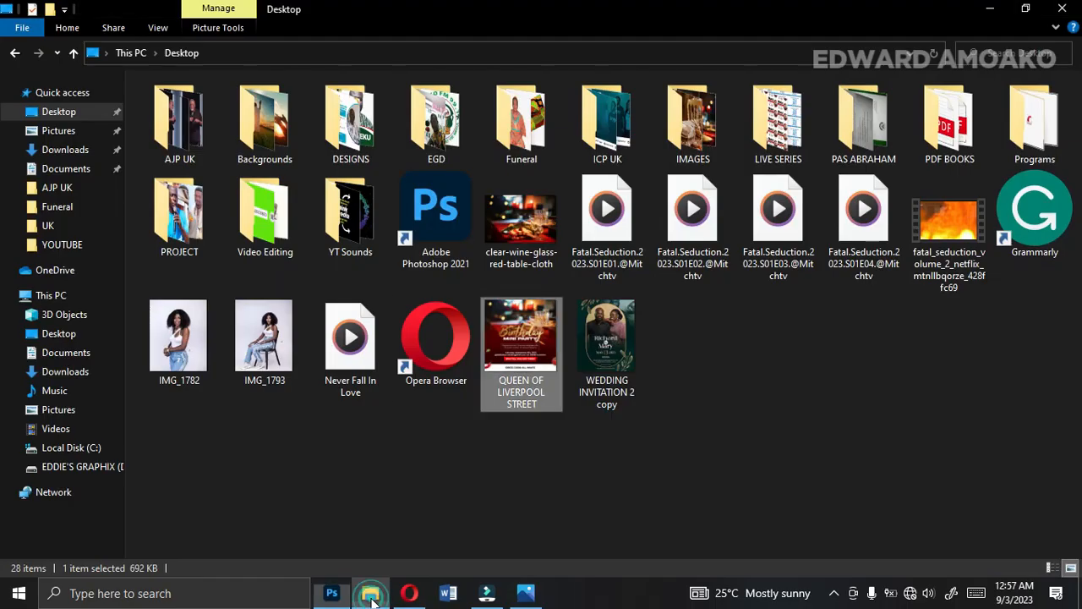
left_click(99, 467)
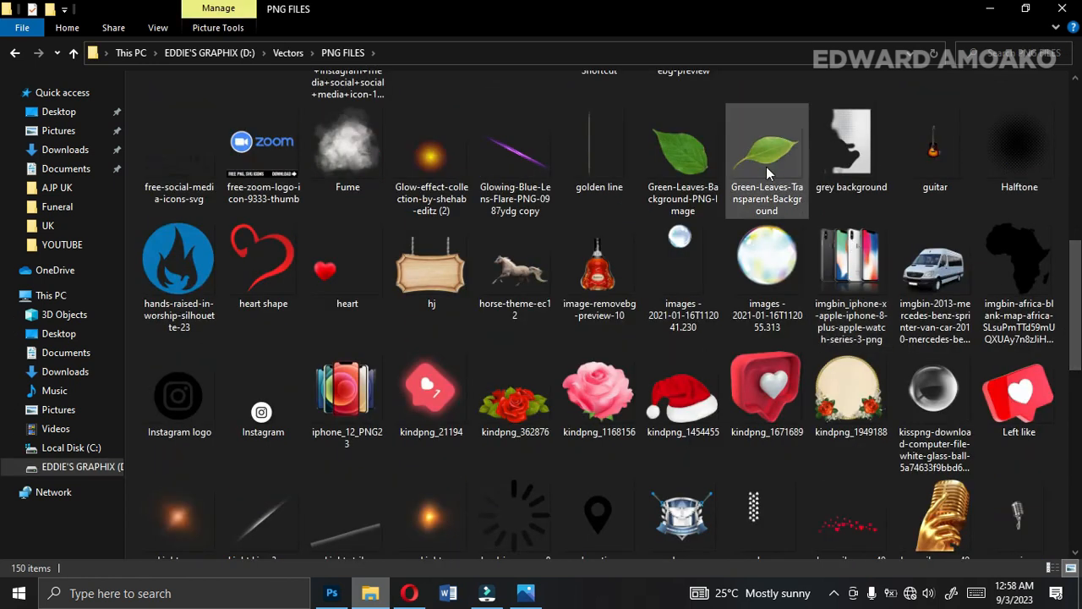
left_click_drag(766, 172, 222, 416)
key("Return")
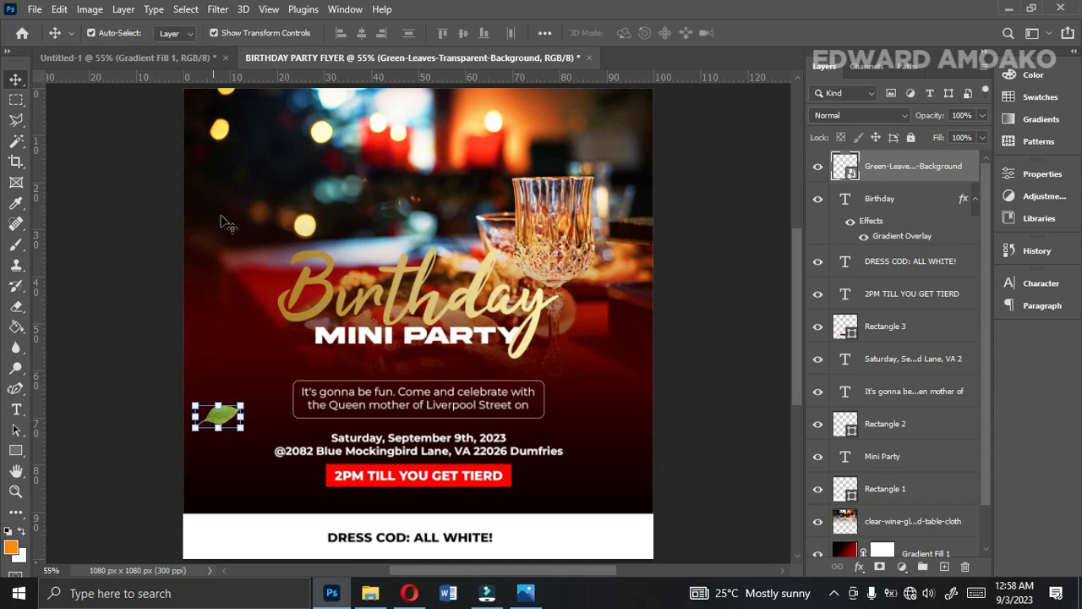
Apply a Motion Blur to the green leaf with an angle of 0° and a distance of about 25 pixels.
left_click(225, 8)
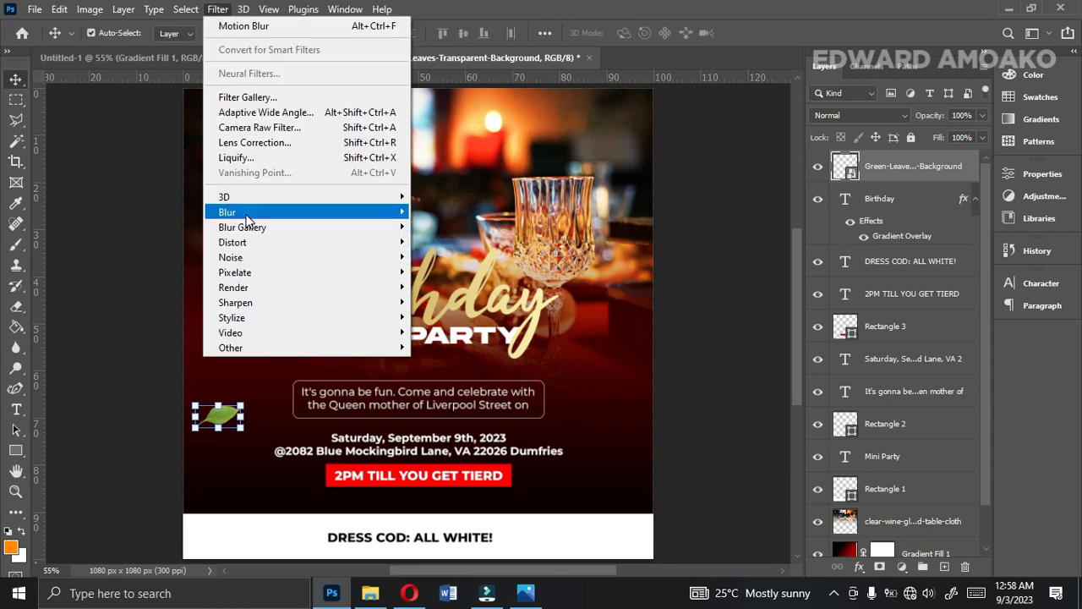
mouse_move(247, 213)
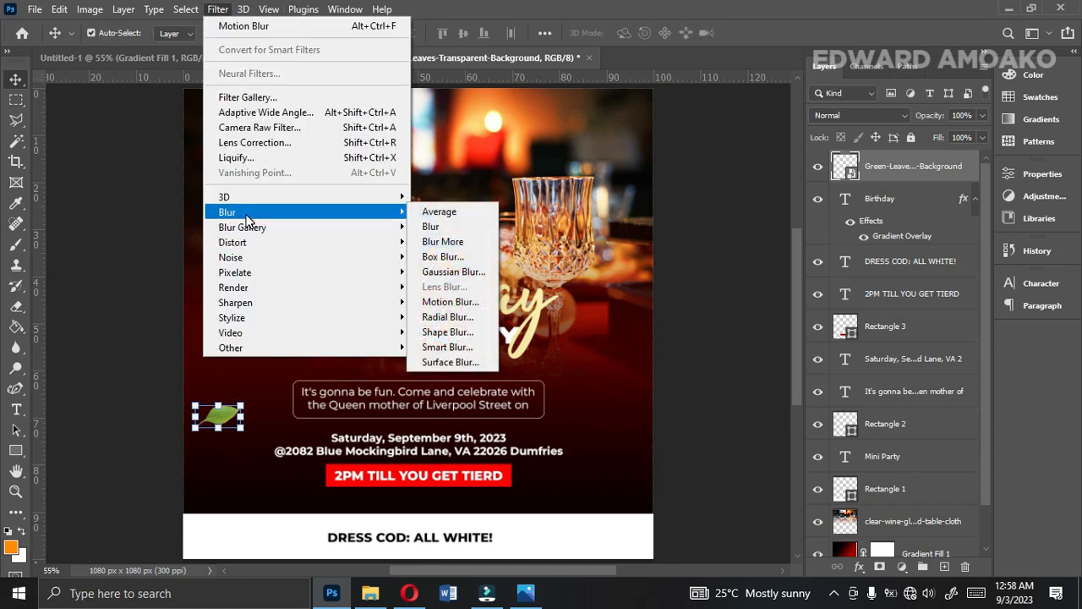
left_click(453, 306)
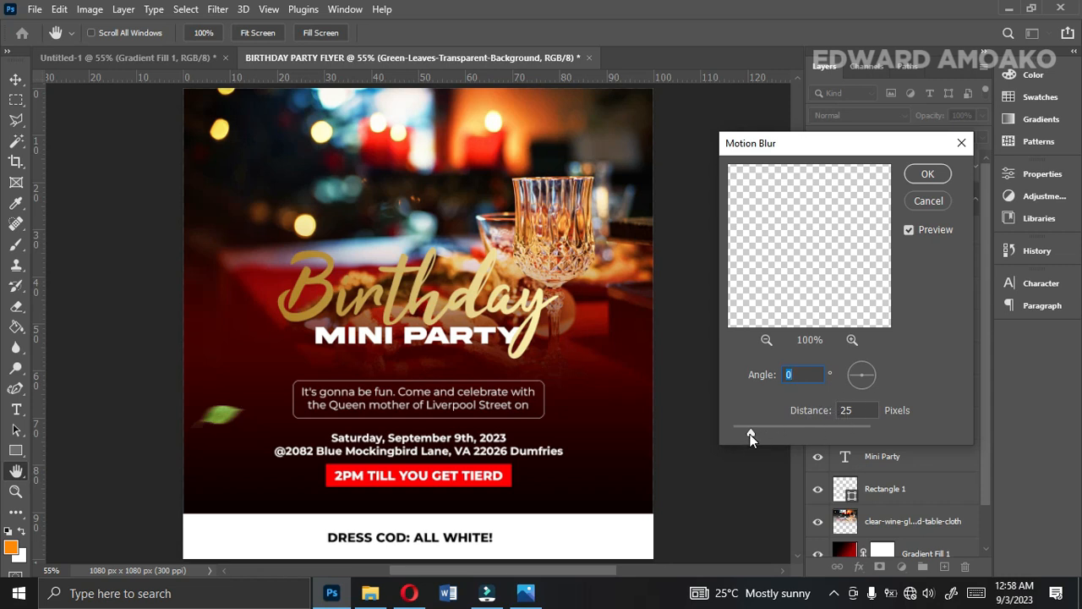
left_click_drag(749, 434, 751, 435)
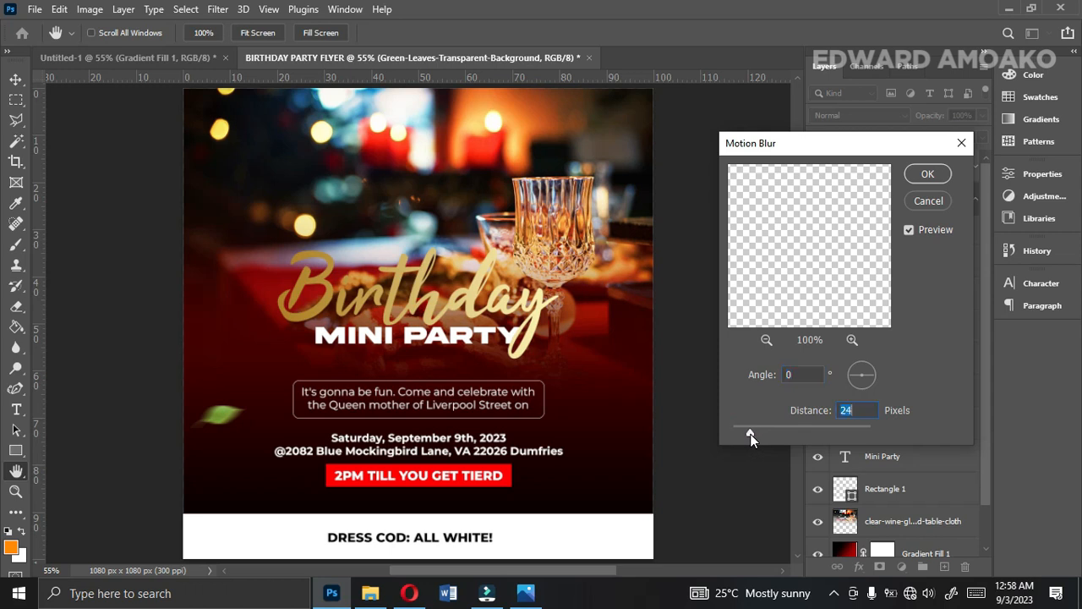
left_click(926, 175)
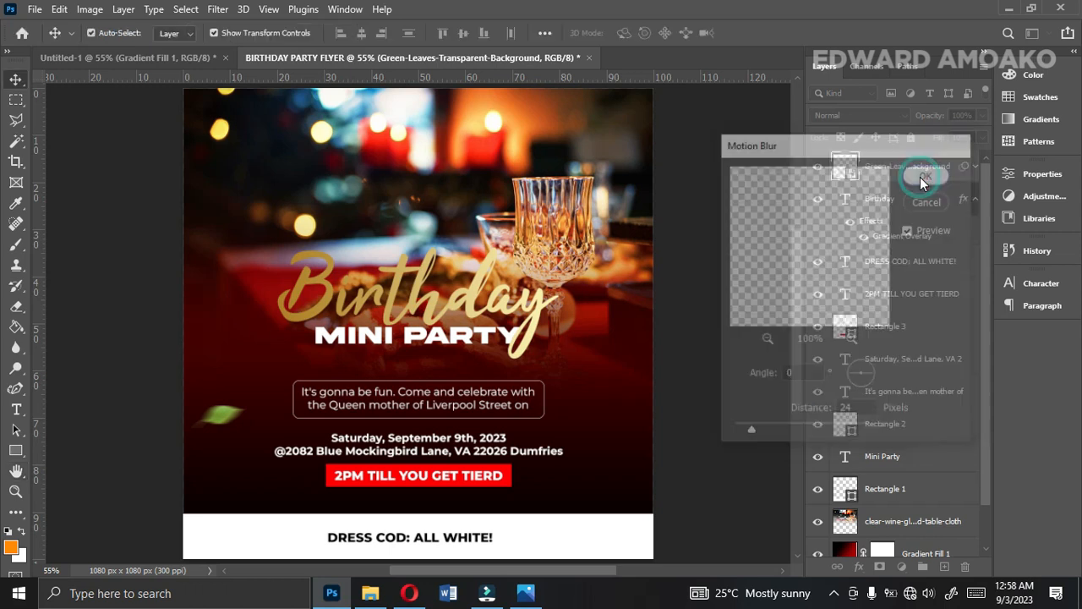
Add the carrot, red chili (pngwing.com (6)) and Tomato images from the D: drive's Food folder, placing the tomato small at the flyer's bottom-right corner.
left_click(371, 593)
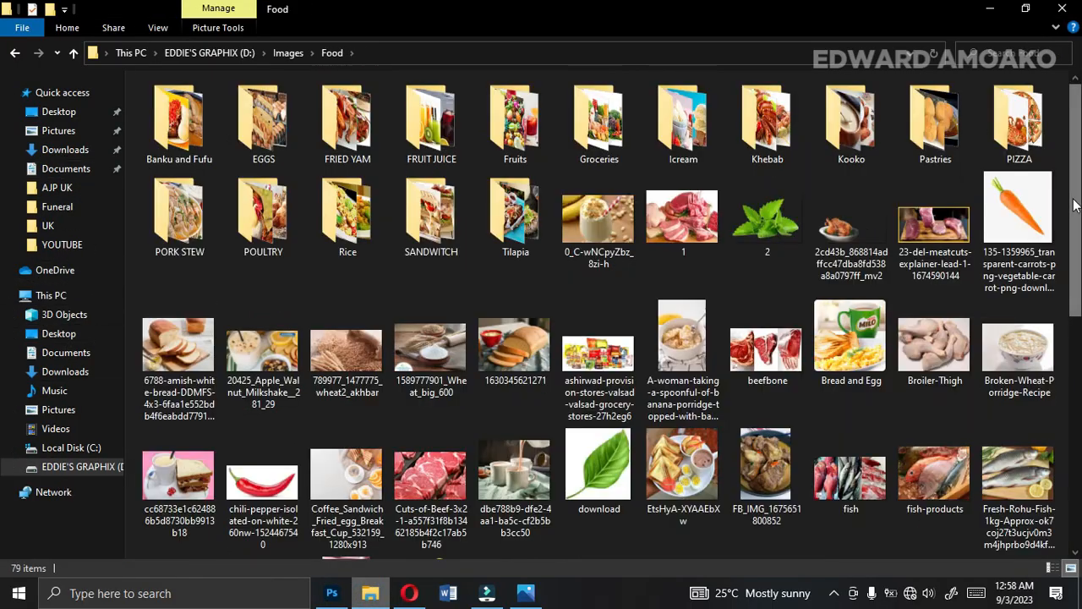
left_click(1019, 210)
left_click_drag(1073, 242, 1079, 351)
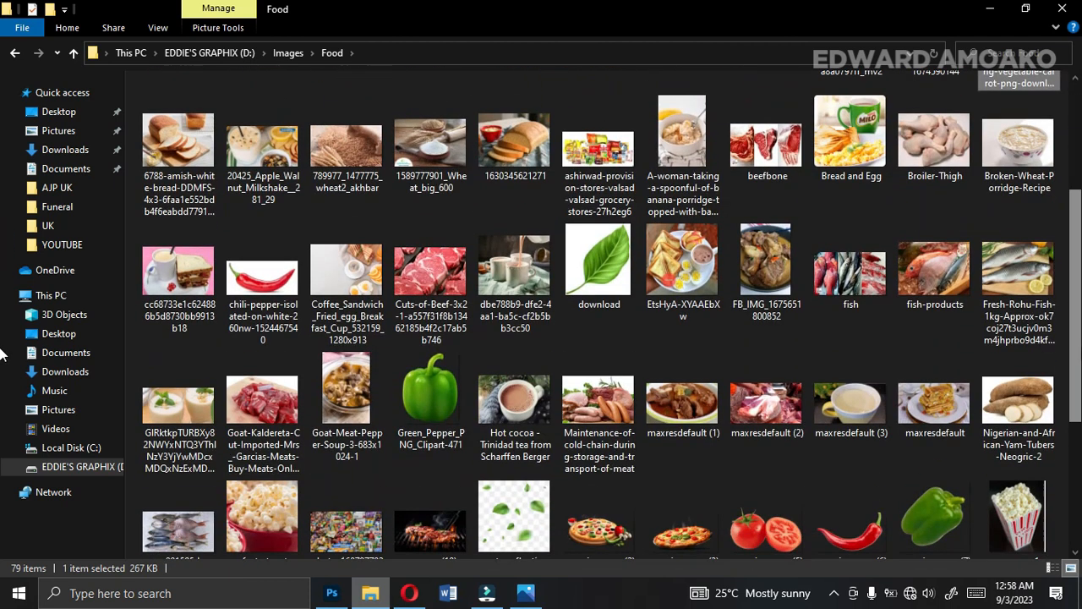
scroll(449, 395, "down", 3)
left_click(848, 302, "ctrl")
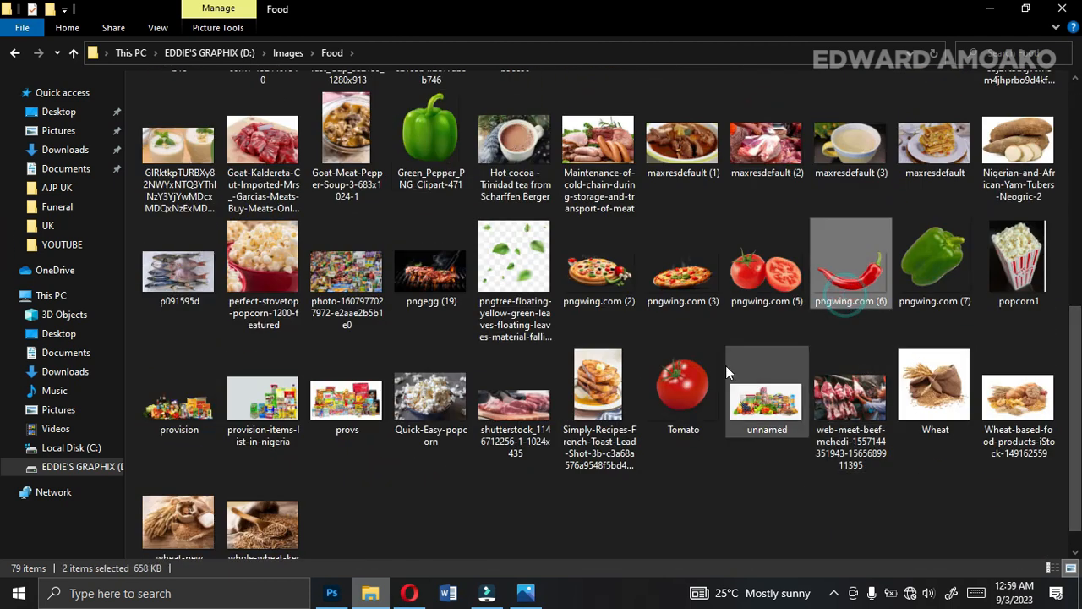
left_click(685, 389, "ctrl")
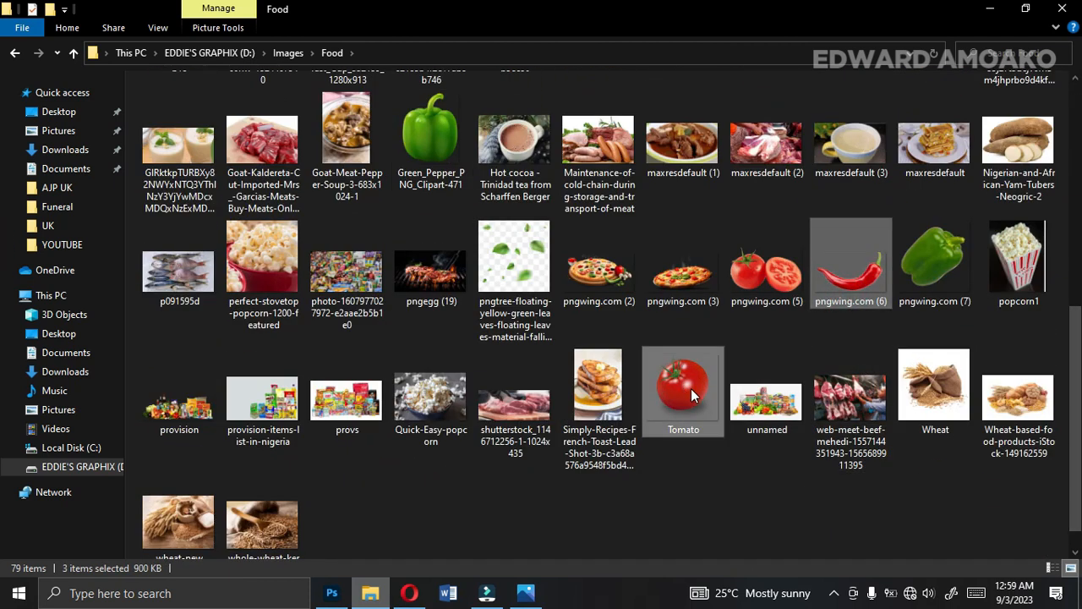
left_click_drag(693, 387, 332, 592)
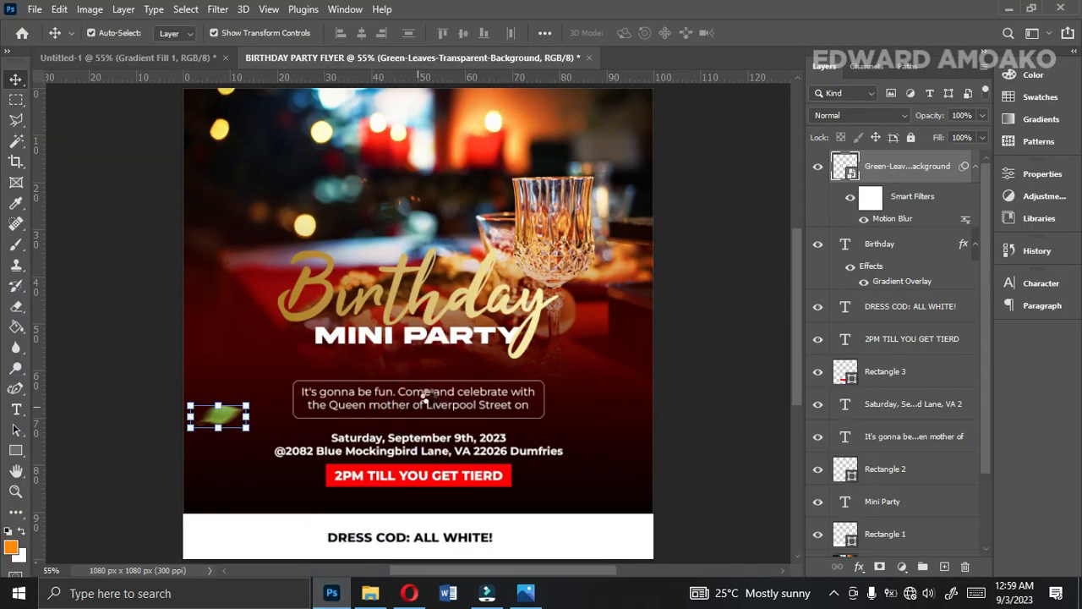
left_click_drag(427, 395, 427, 395)
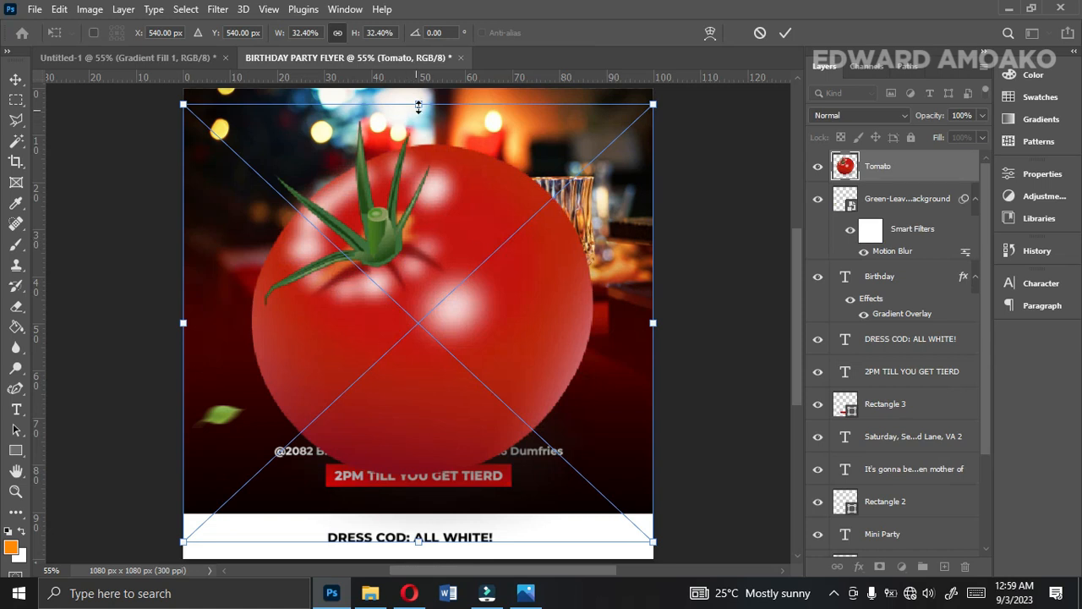
left_click_drag(419, 105, 640, 470)
key("Return")
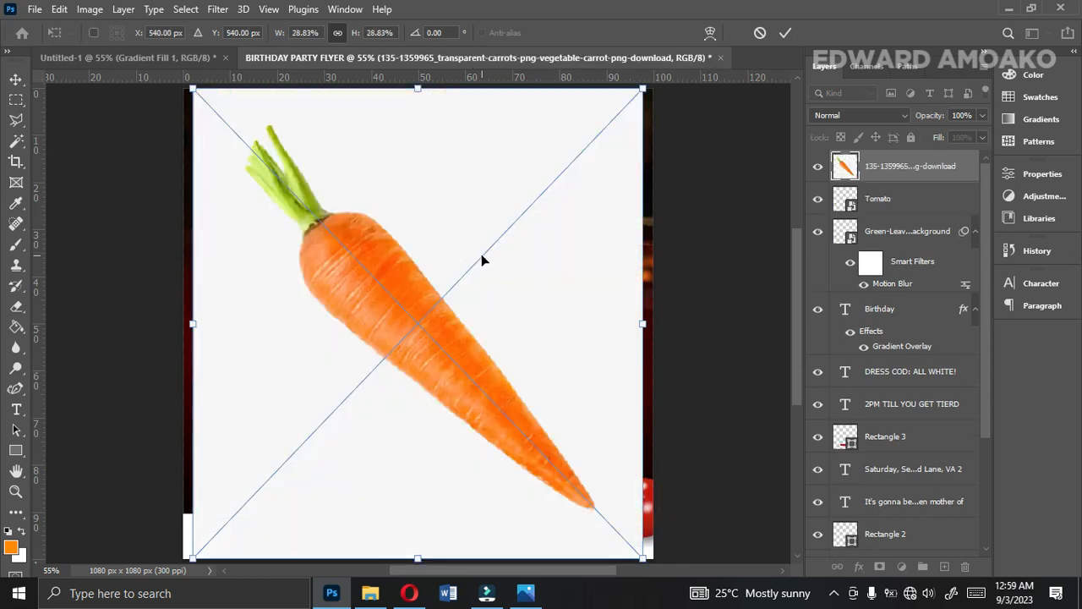
Place the carrot small just below the end of the Birthday title and the chili at about 4.4% scale in the flyer's bottom-left corner.
left_click_drag(425, 87, 442, 368)
left_click_drag(439, 473, 494, 401)
left_click_drag(401, 454, 538, 371)
double_click(538, 370)
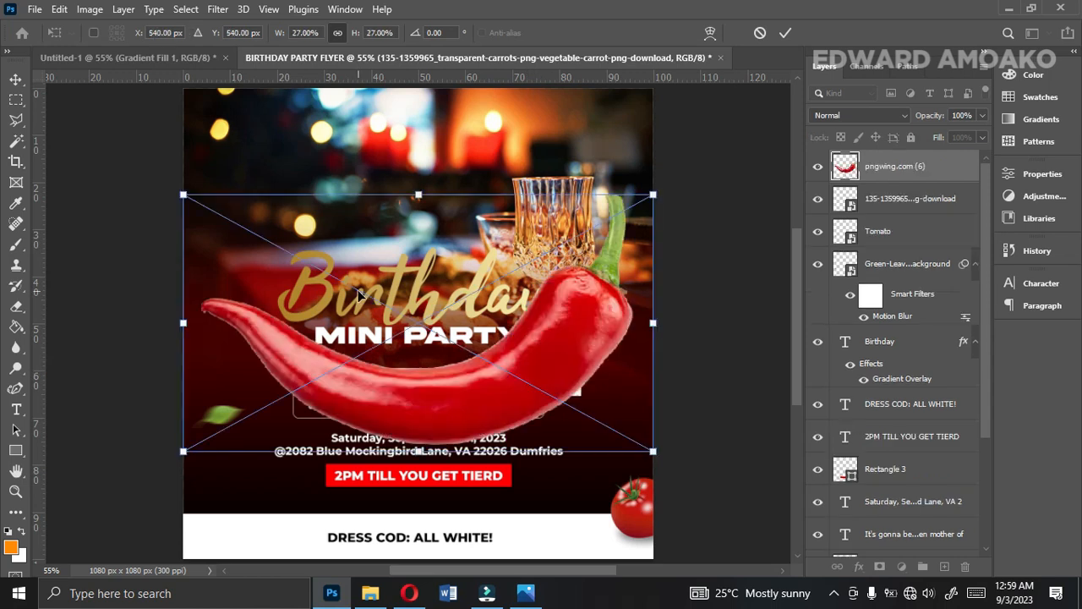
left_click_drag(418, 196, 204, 497)
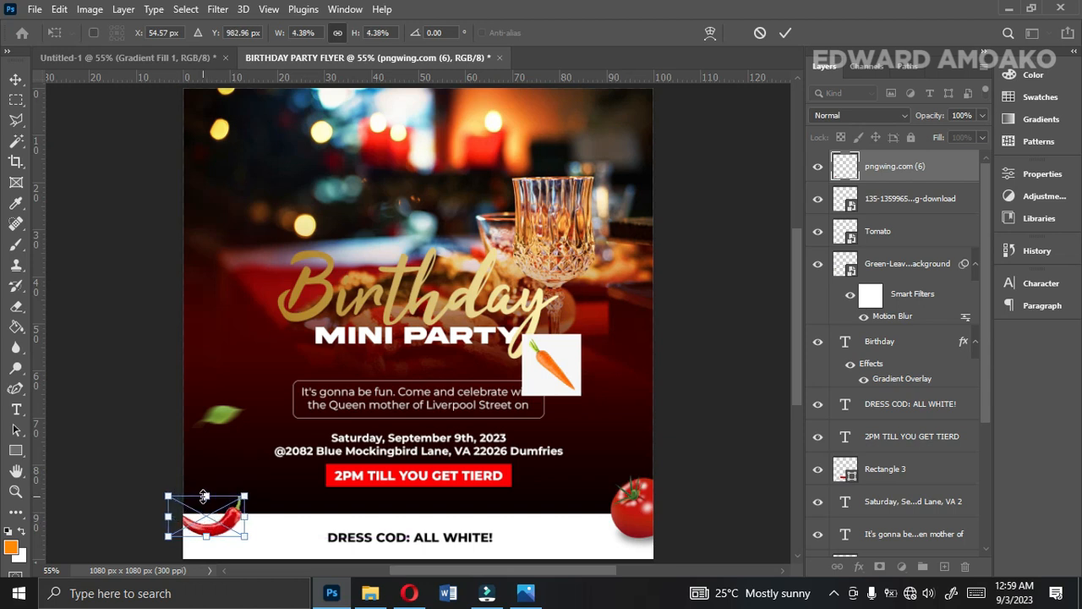
key("Return")
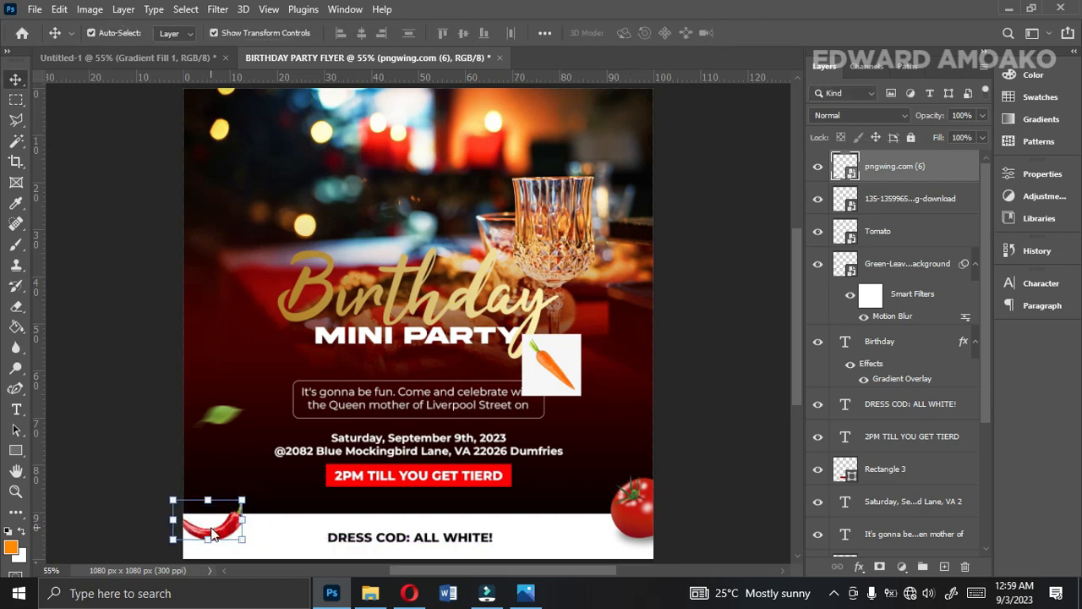
Rasterize the carrot layer and delete its white background using a Magic Wand selection.
left_click(553, 364)
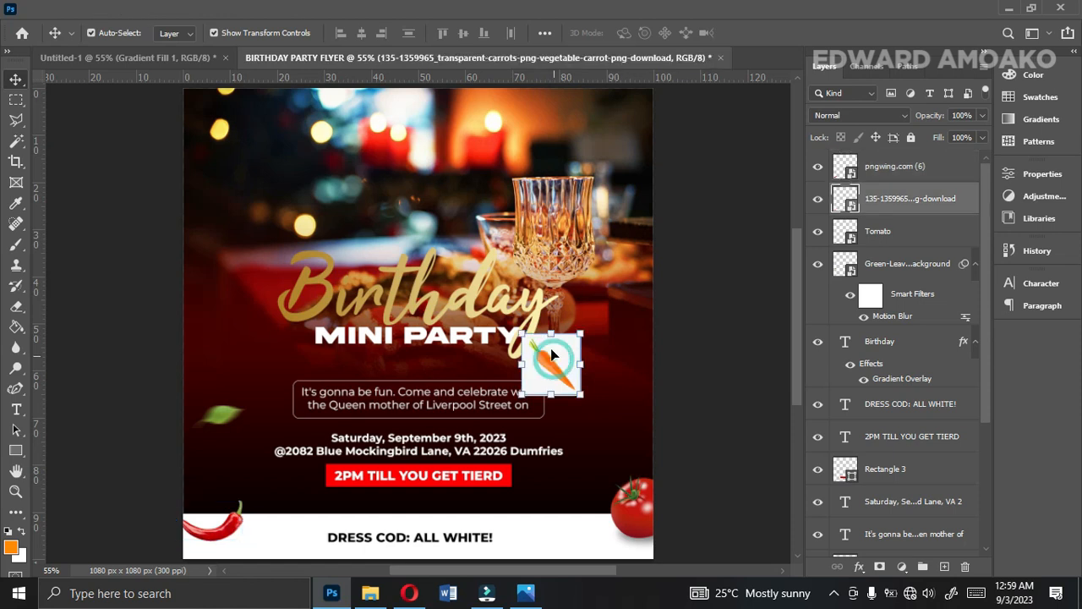
right_click(894, 206)
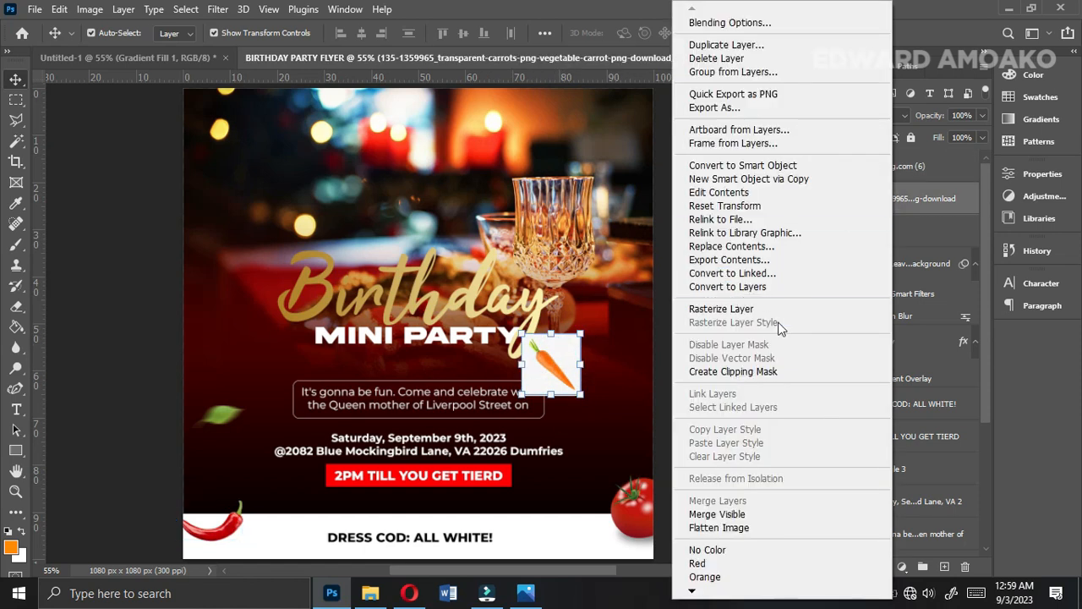
left_click(727, 309)
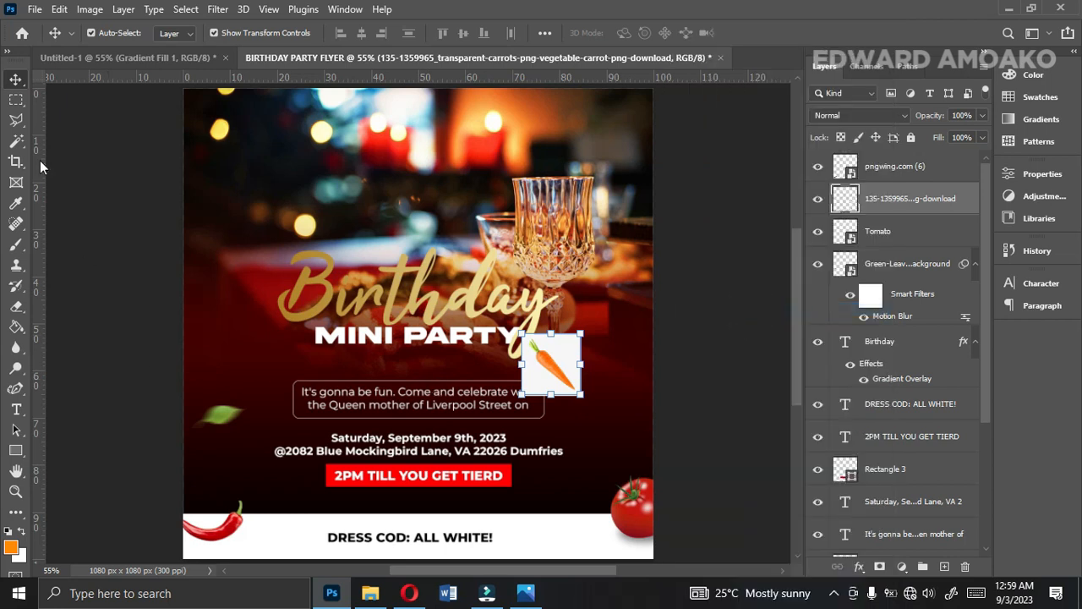
left_click(14, 144)
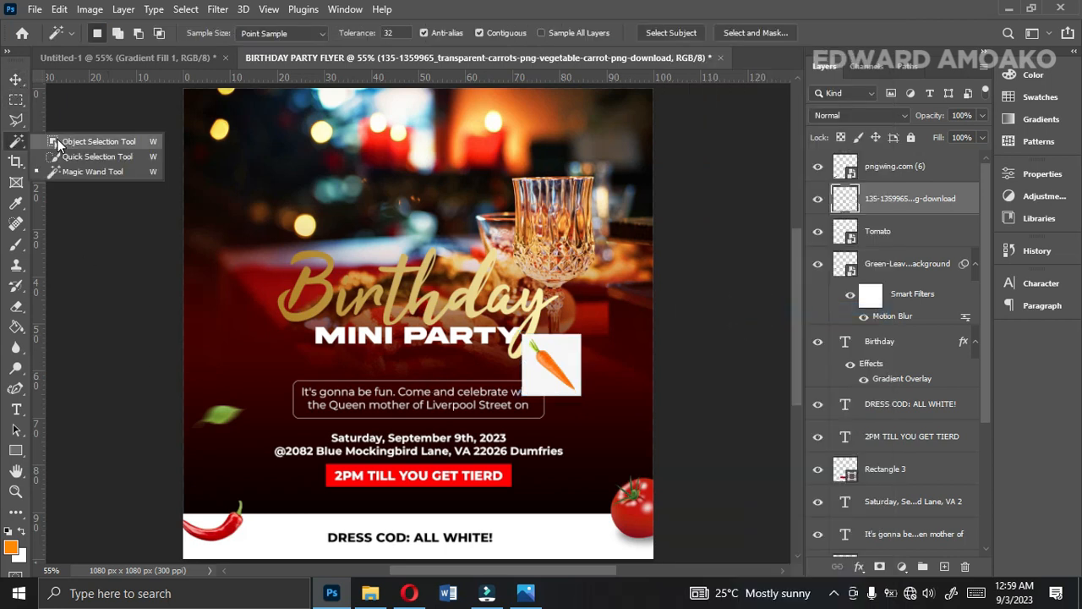
left_click(78, 172)
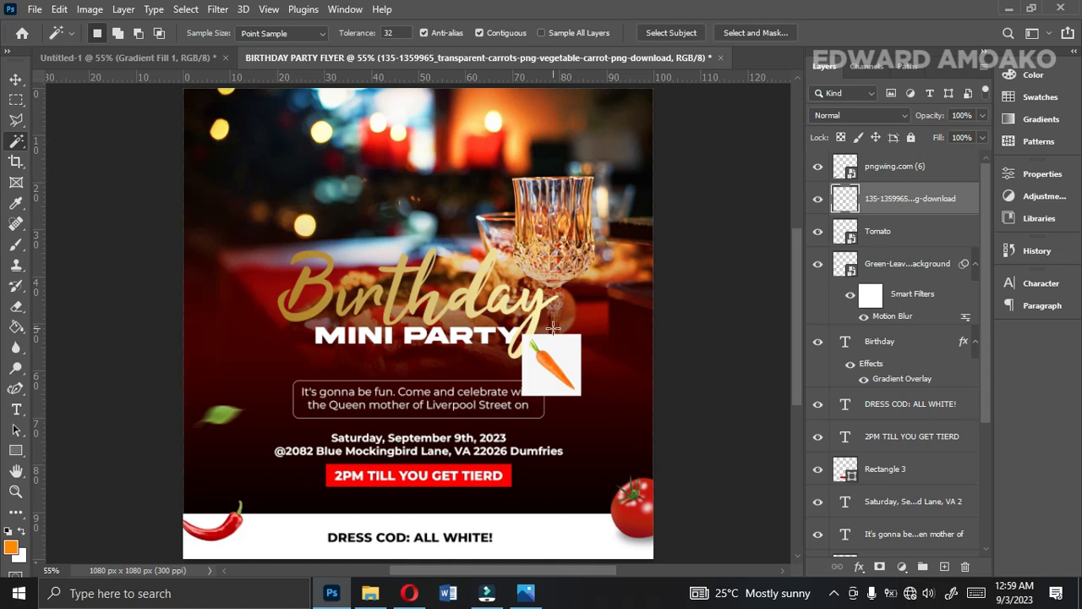
left_click(561, 355)
key("Delete")
key("ctrl+d")
left_click(15, 79)
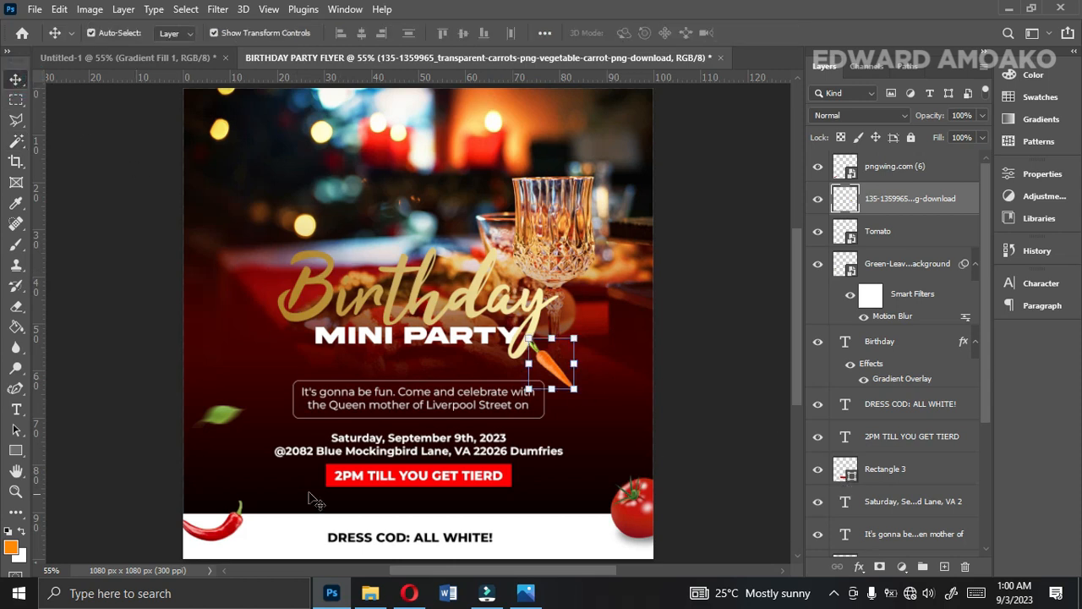
Reapply the last Motion Blur to the carrot and scale it down slightly in place below the Birthday title.
left_click(215, 11)
mouse_move(244, 10)
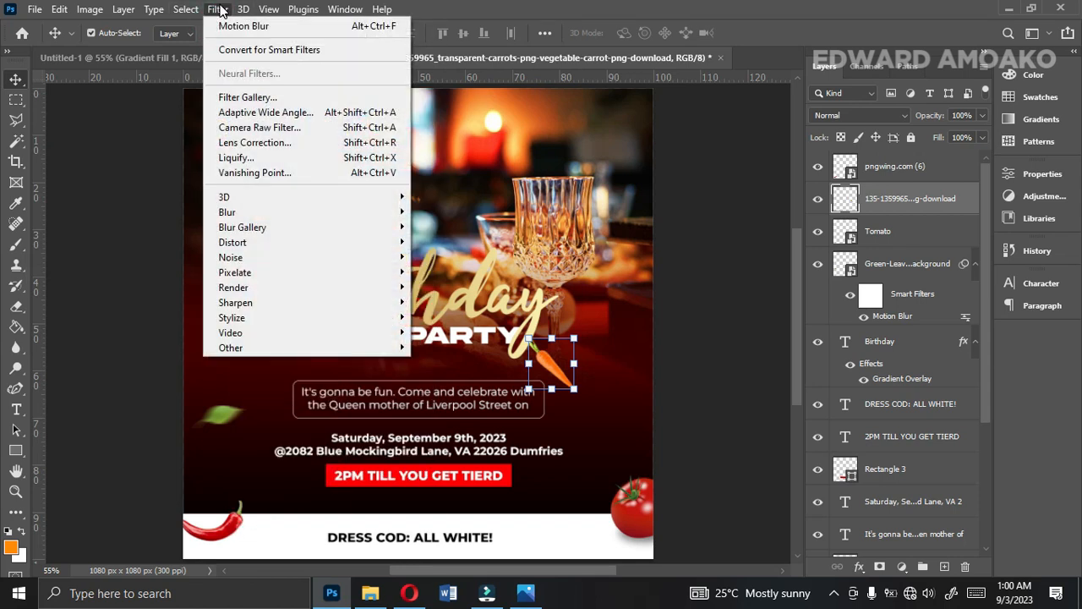
left_click(226, 26)
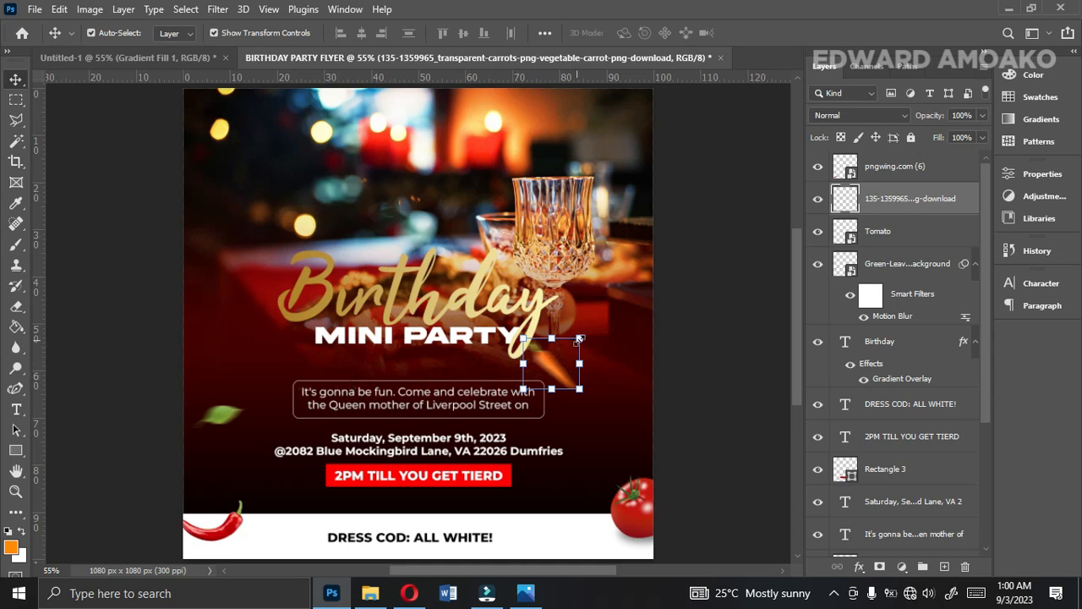
left_click_drag(581, 340, 560, 373)
key("Return")
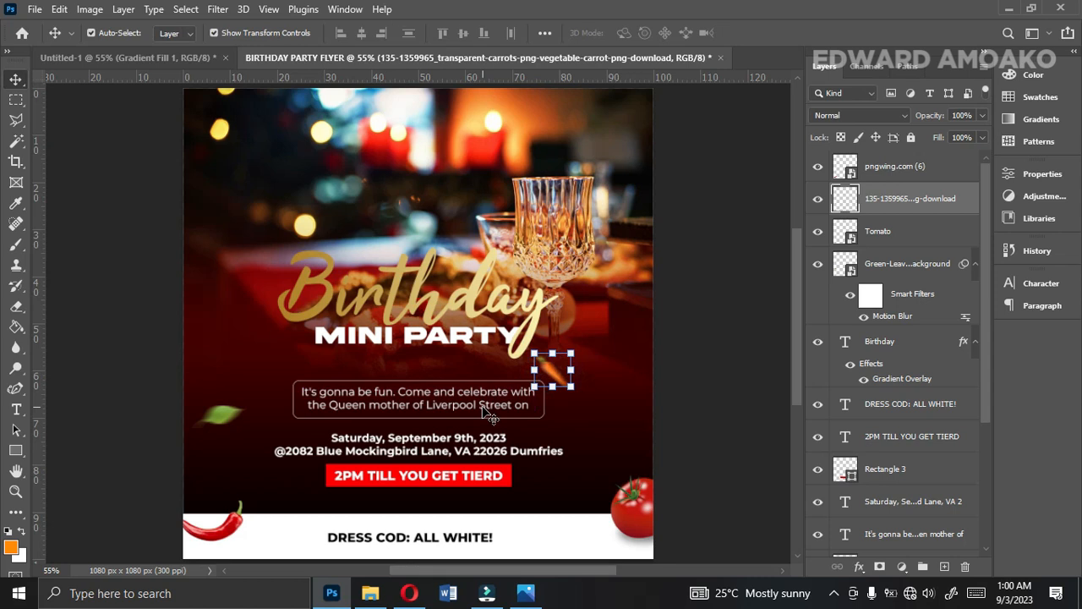
Apply a Motion Blur to the red chili with an angle of 0° and a distance of 24 pixels.
left_click(238, 520)
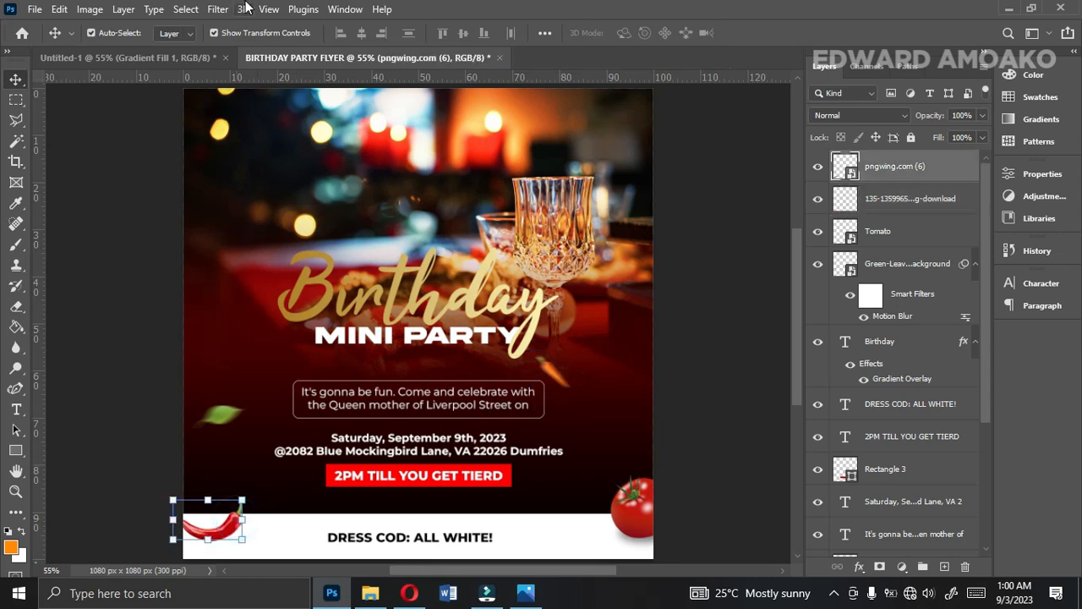
left_click(218, 9)
left_click(258, 25)
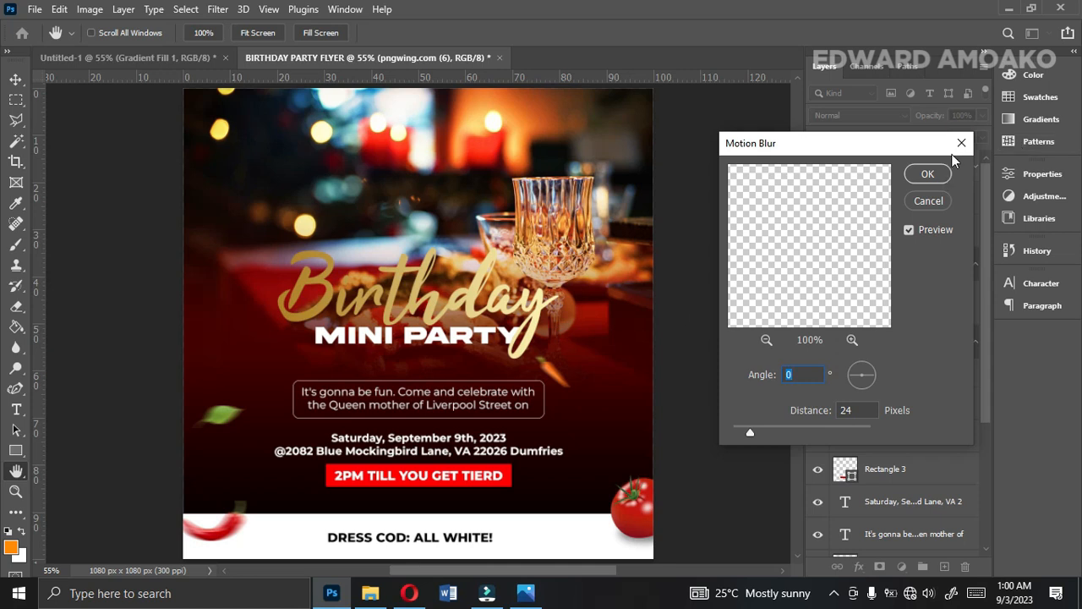
left_click(928, 175)
Apply a Motion Blur to the tomato with an angle of 0° and a distance of 24 pixels.
left_click(651, 516)
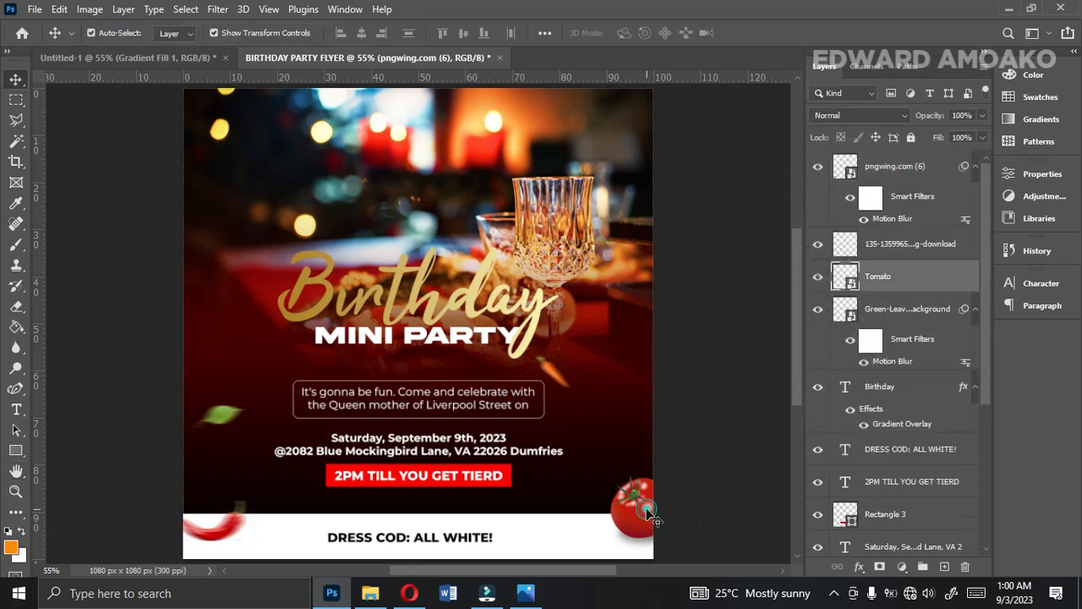
left_click(217, 9)
left_click(246, 27)
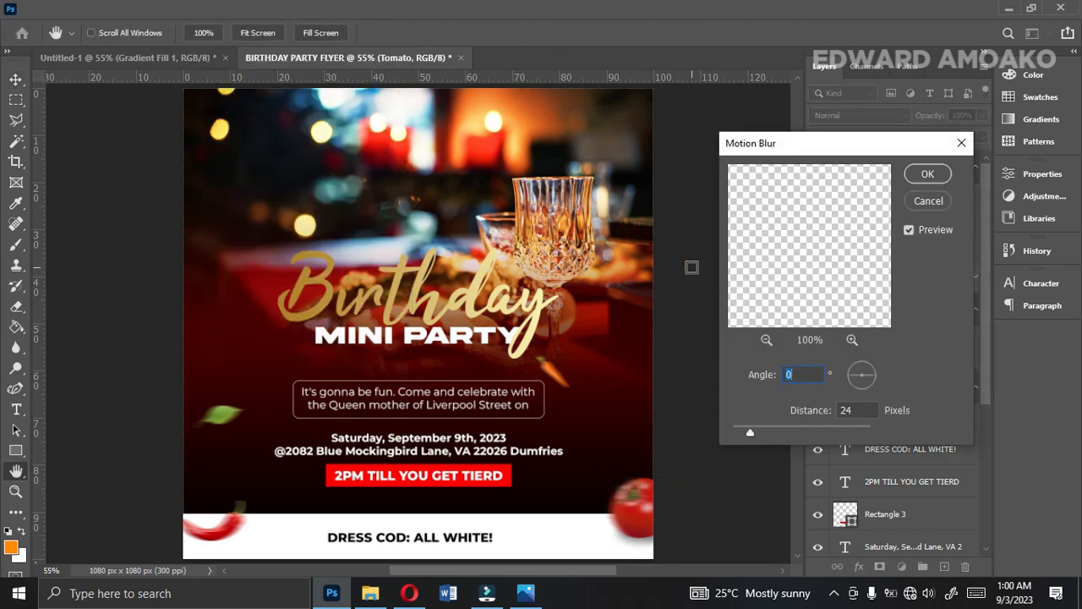
left_click(927, 173)
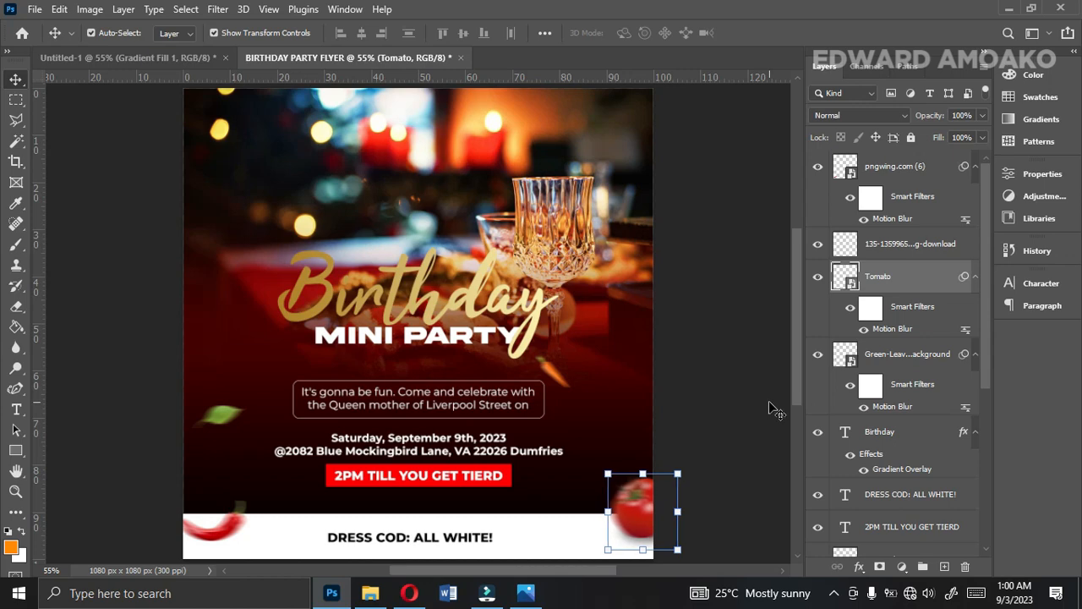
Compare the finished flyer with the reference flyer in the image viewer and deselect the tomato layer.
left_click(526, 593)
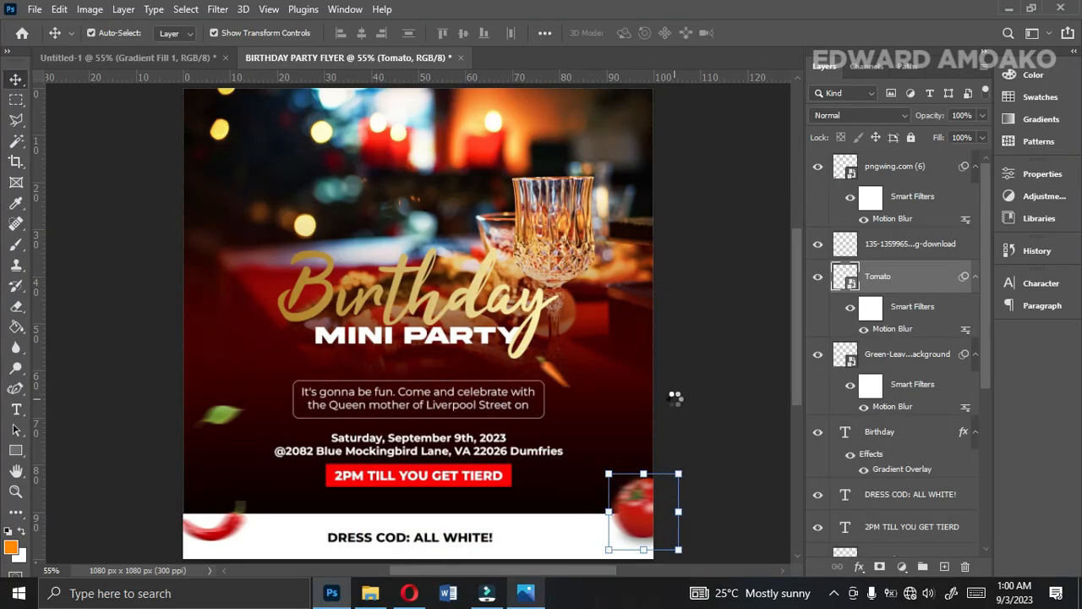
left_click(740, 408)
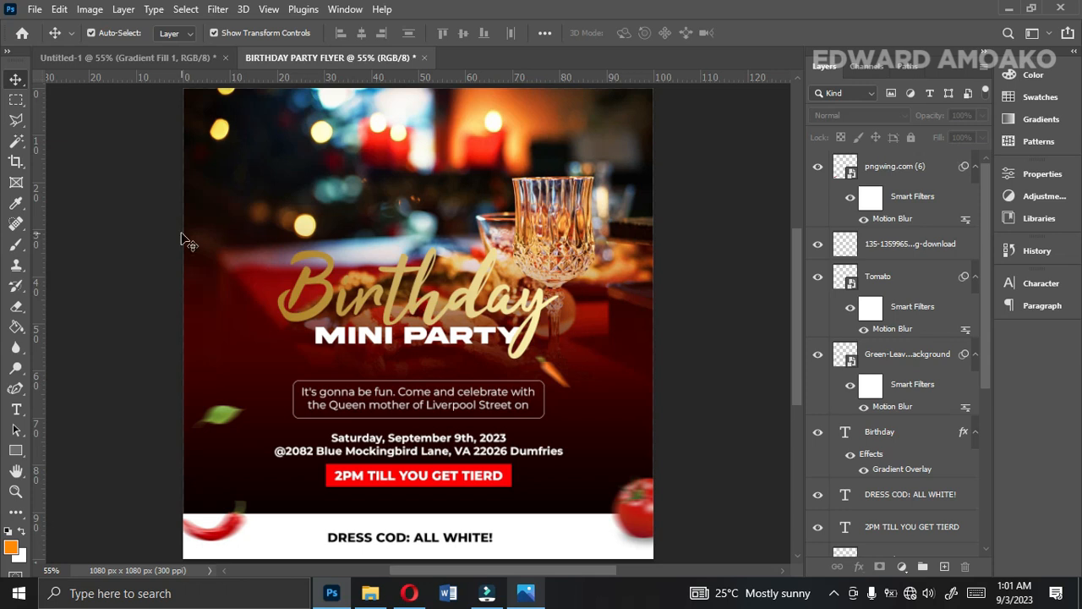
Export the flyer at 1080 x 1080 px as a JPG with Great quality, saved to the Desktop as BIRTHDAY PARTY FLYER.
left_click(39, 12)
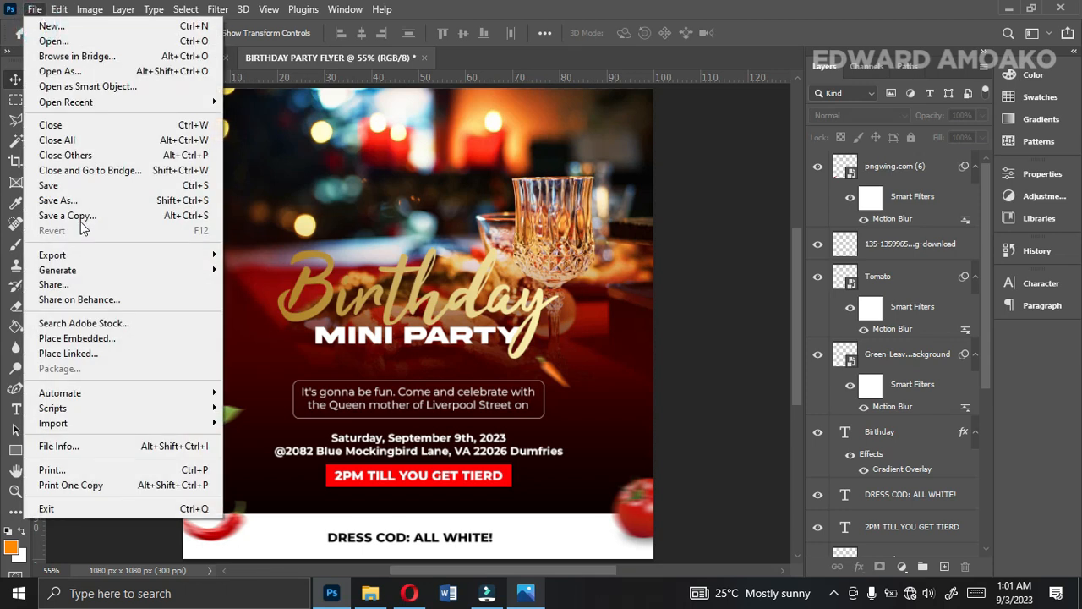
mouse_move(78, 255)
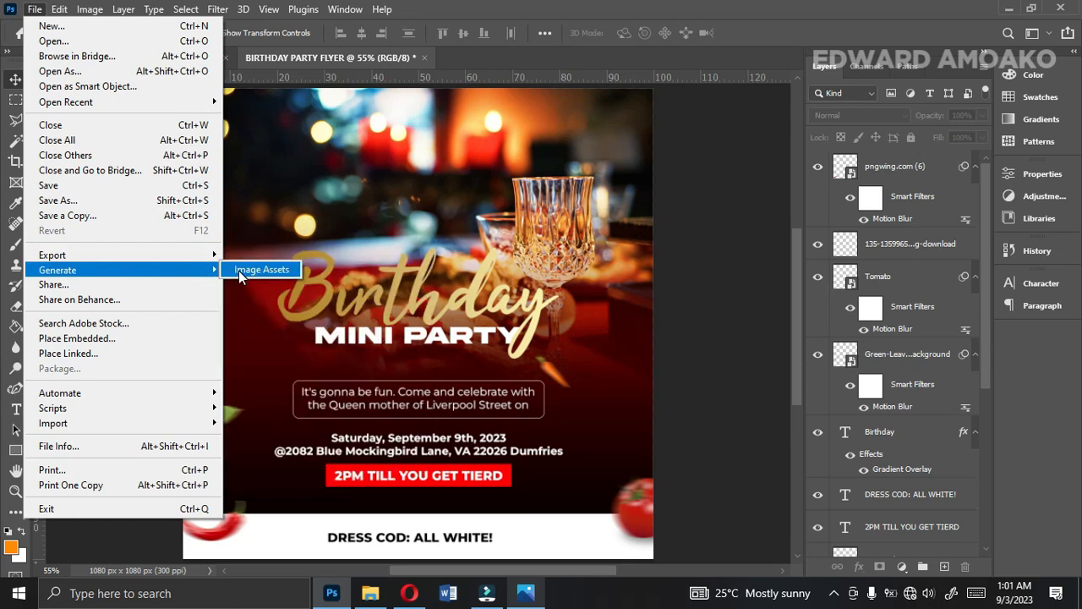
mouse_move(178, 254)
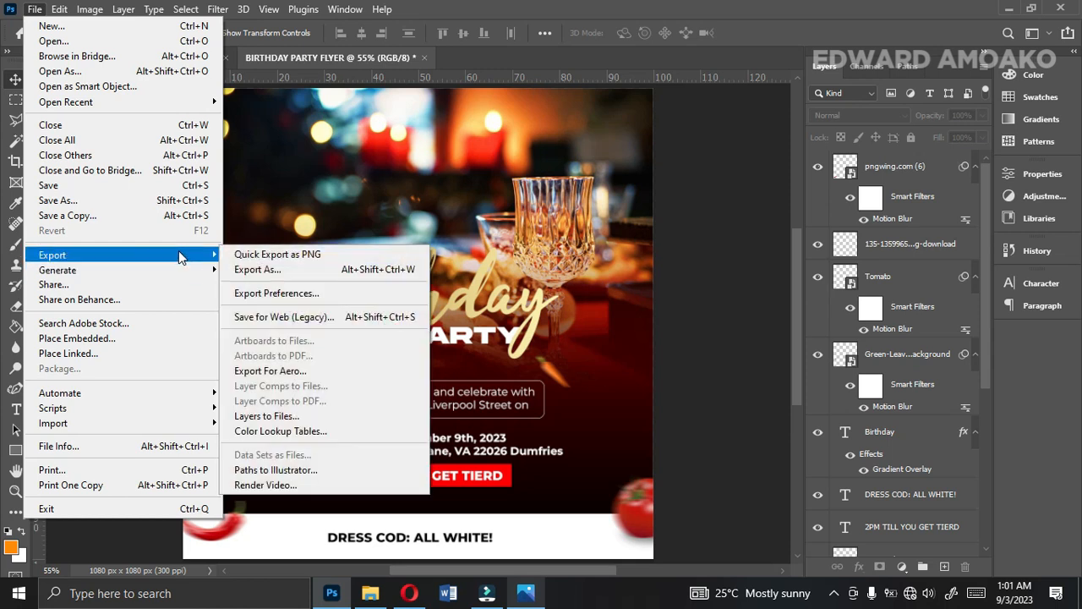
left_click(232, 270)
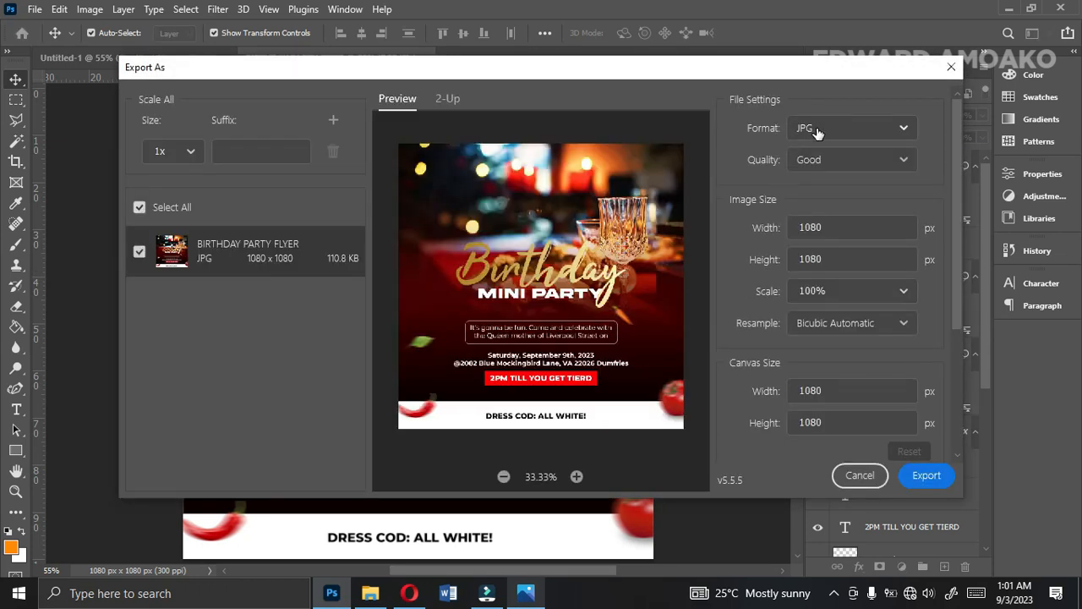
left_click(817, 130)
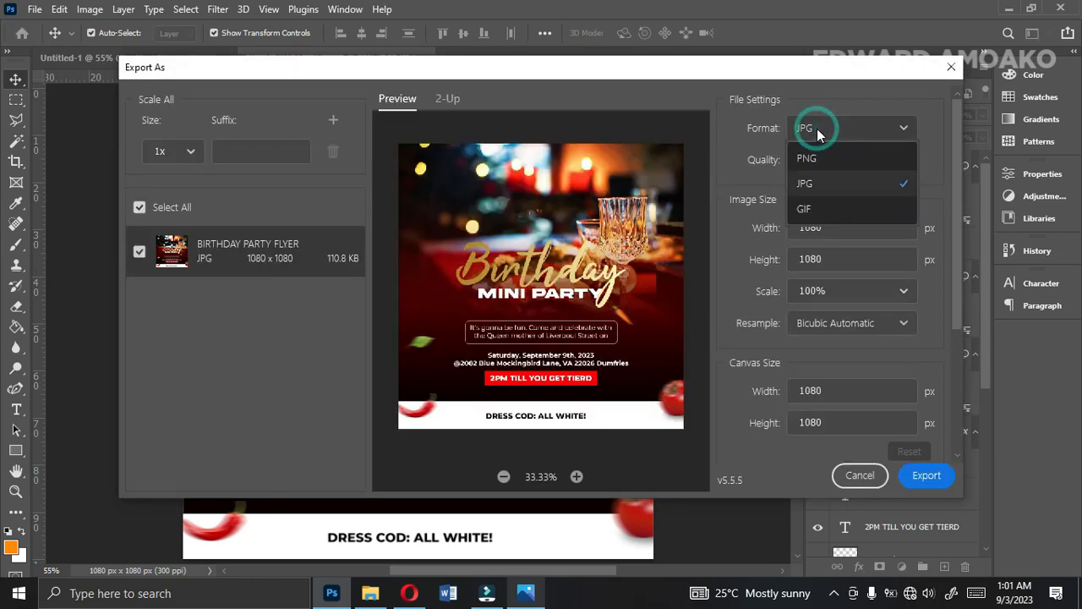
left_click(809, 188)
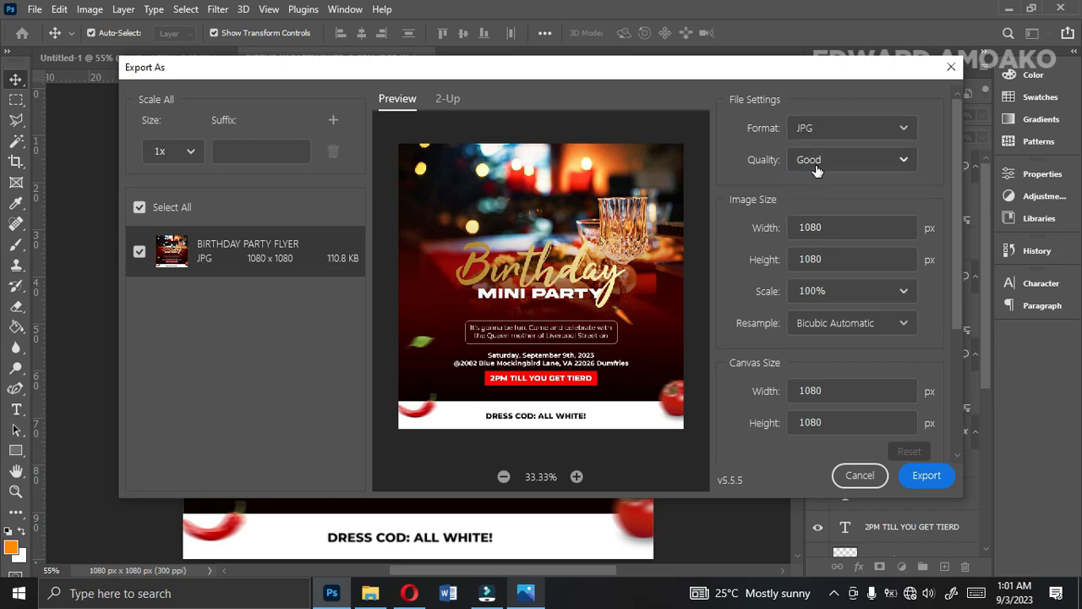
left_click(813, 166)
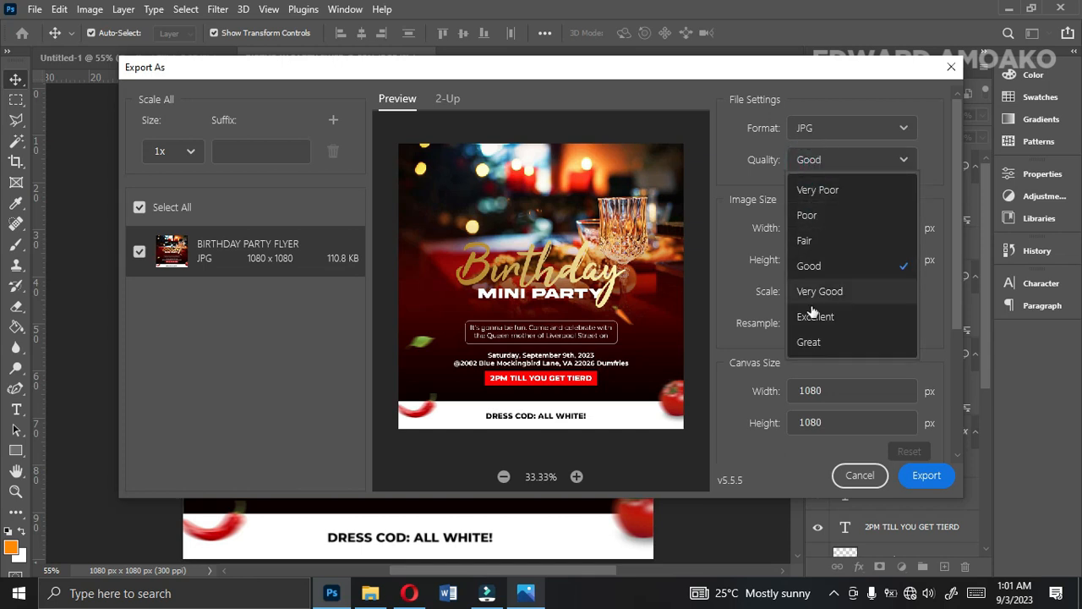
left_click(817, 343)
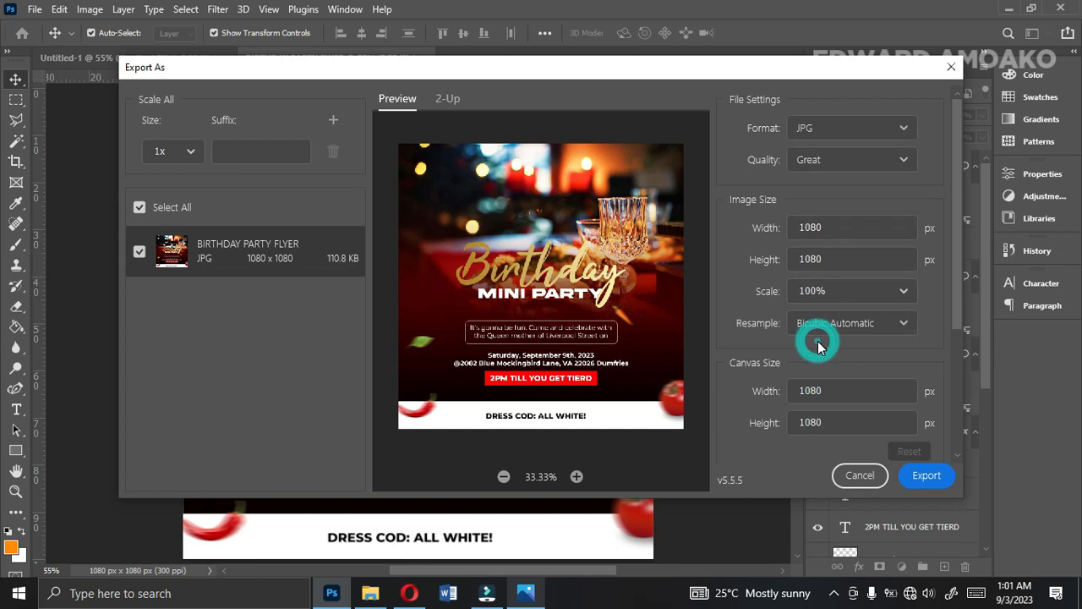
left_click(930, 479)
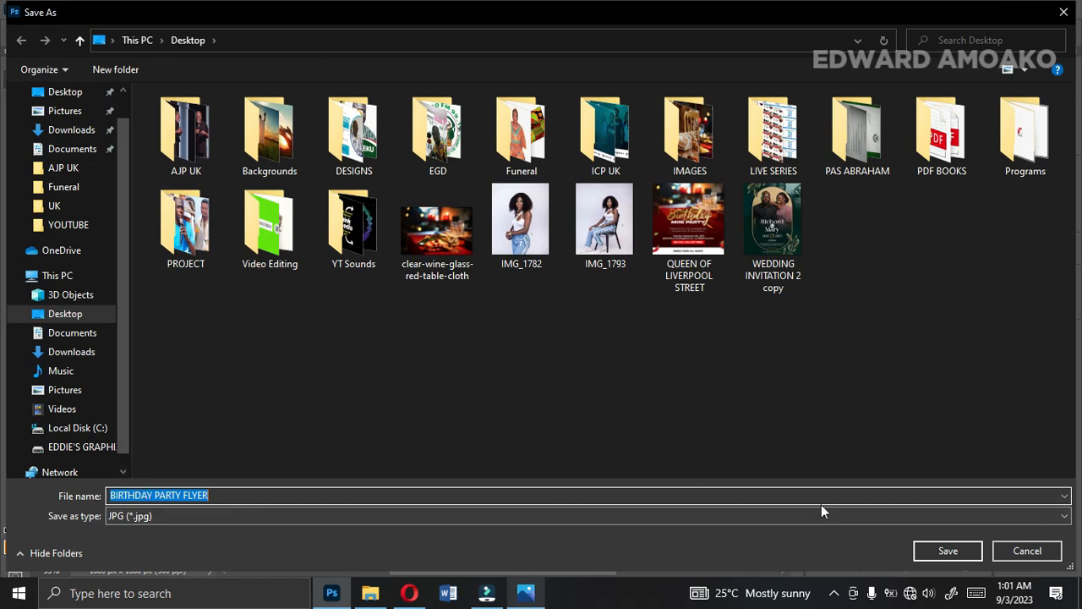
left_click(925, 554)
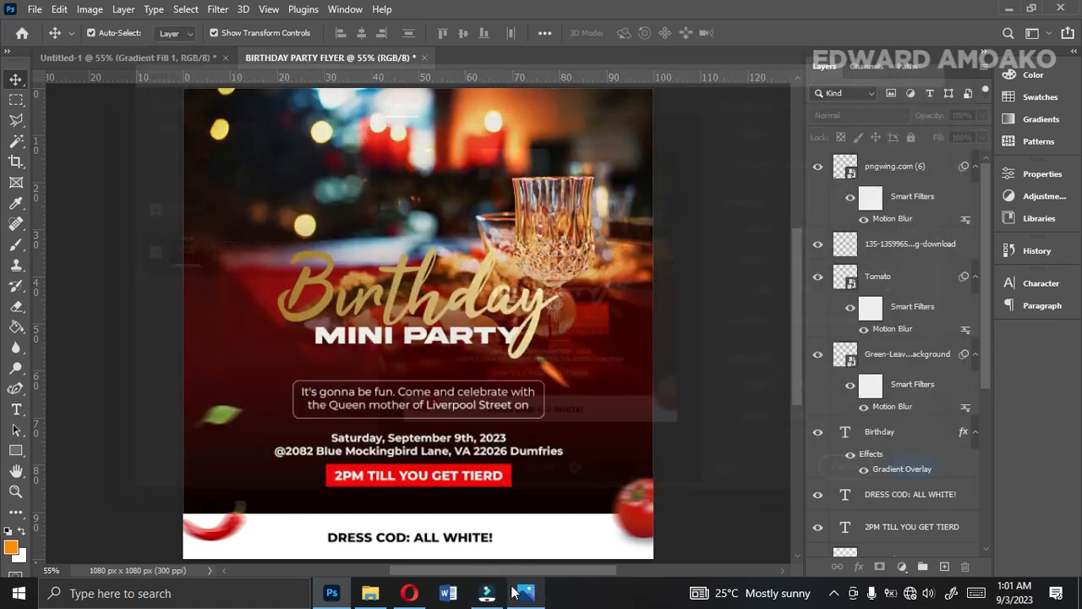
Close the reference flyer in the image viewer, view the exported BIRTHDAY PARTY FLYER image from the Desktop folder, and return to Photoshop.
left_click(518, 592)
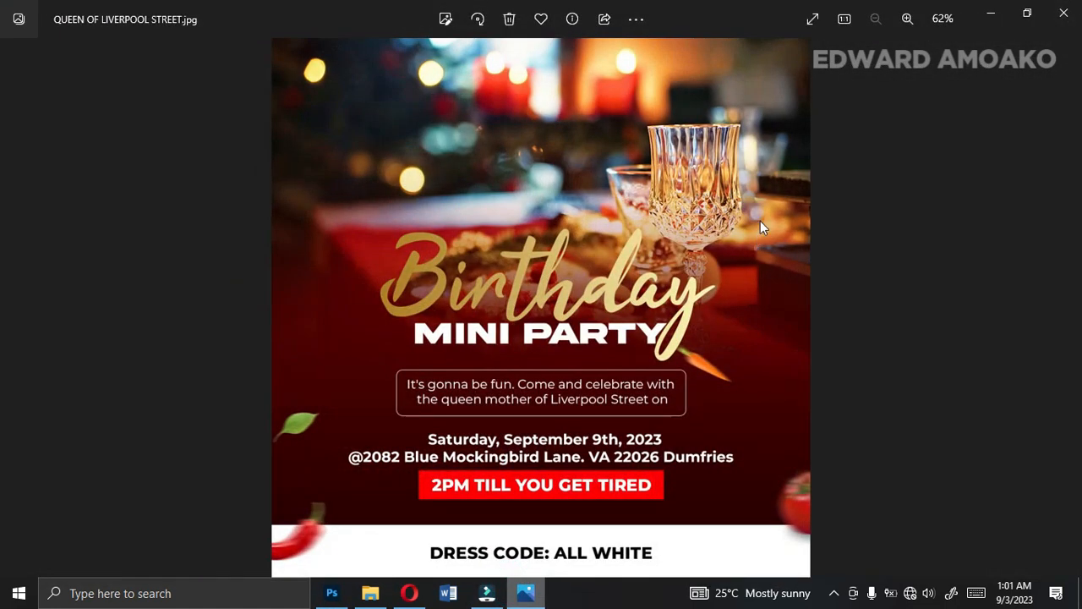
left_click(1067, 11)
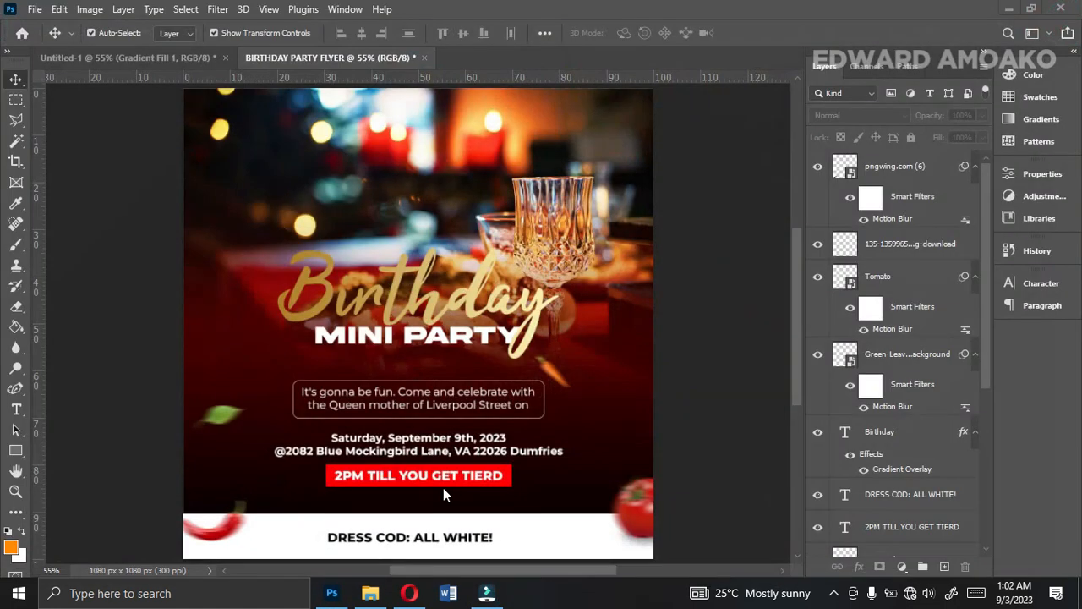
left_click(368, 601)
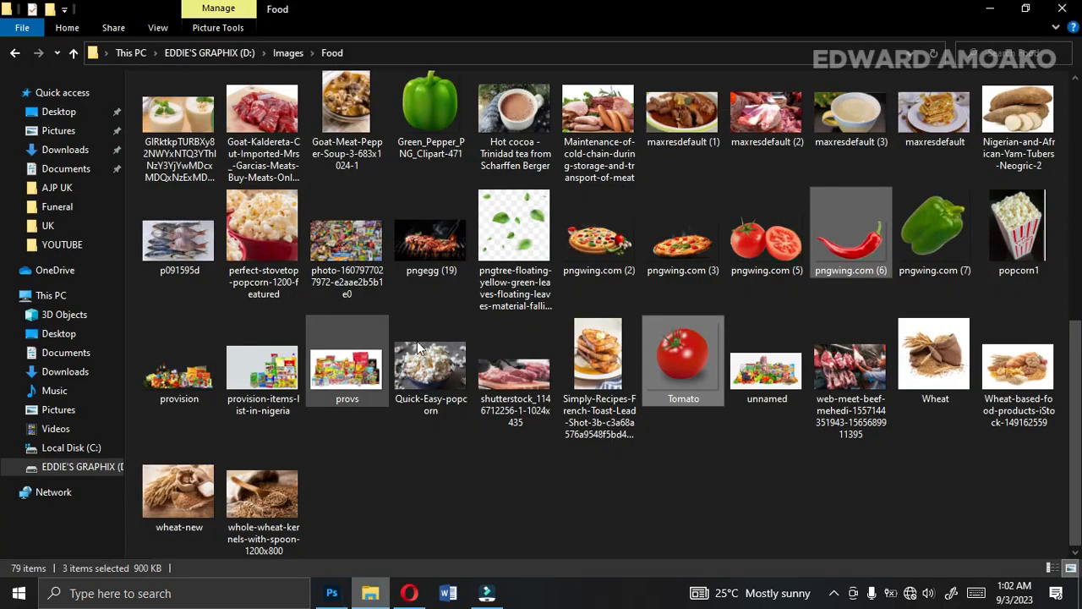
left_click(59, 112)
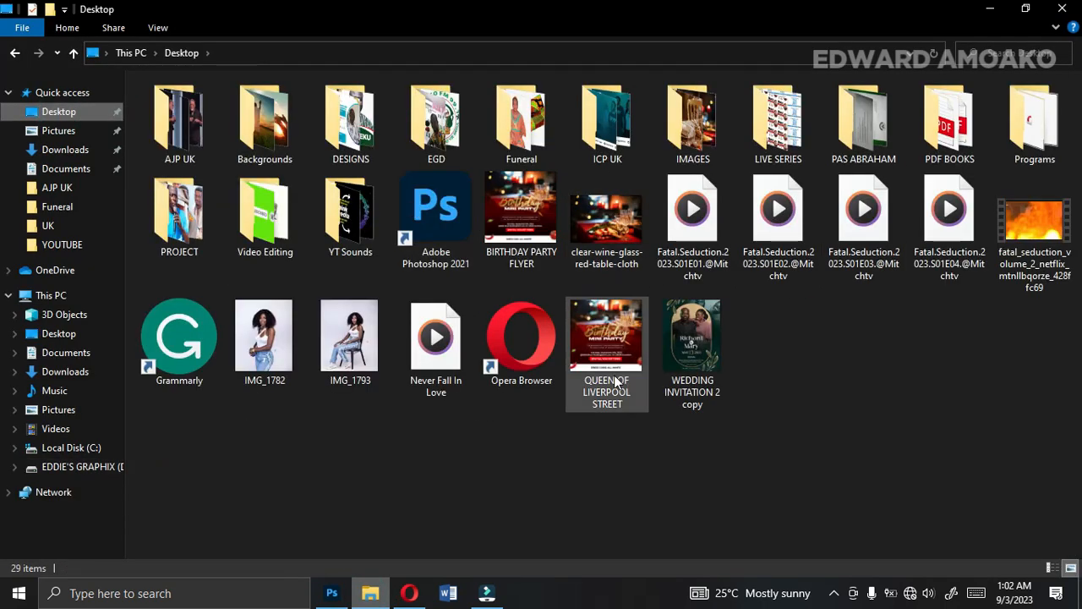
double_click(524, 212)
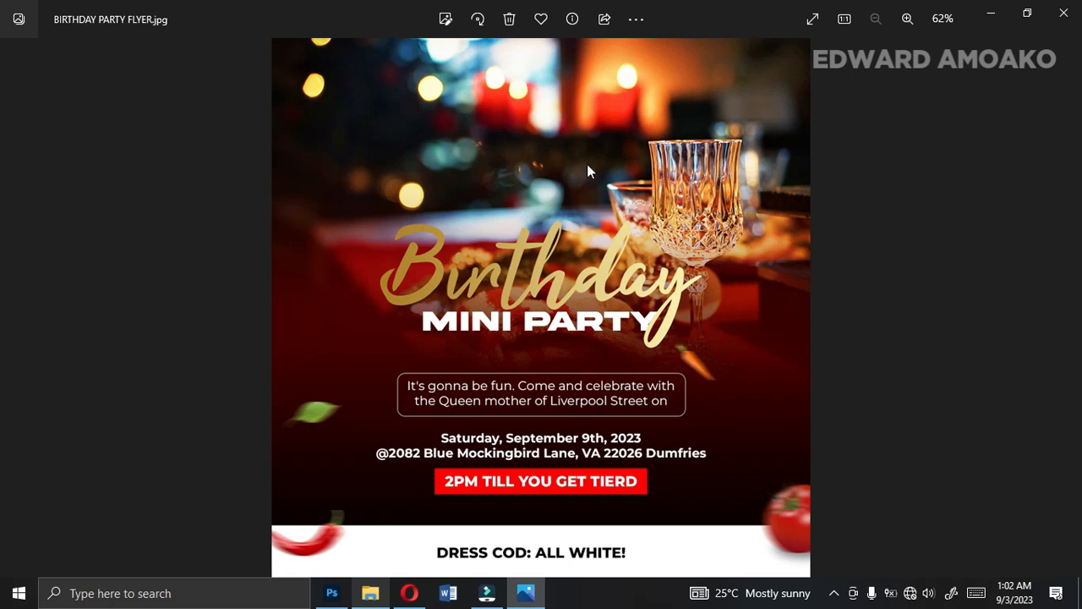
left_click(993, 16)
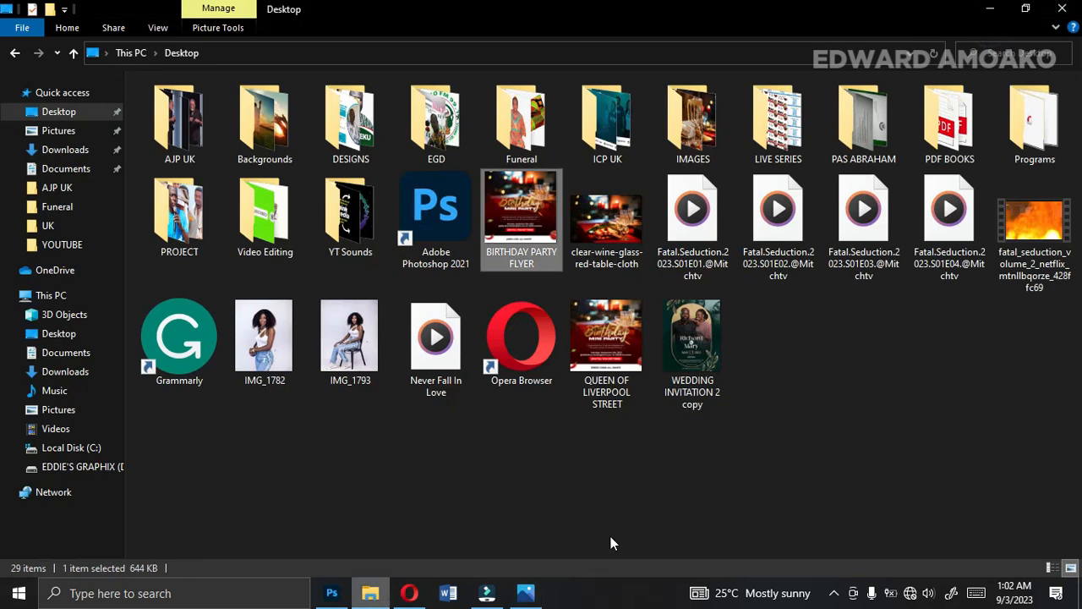
left_click(331, 593)
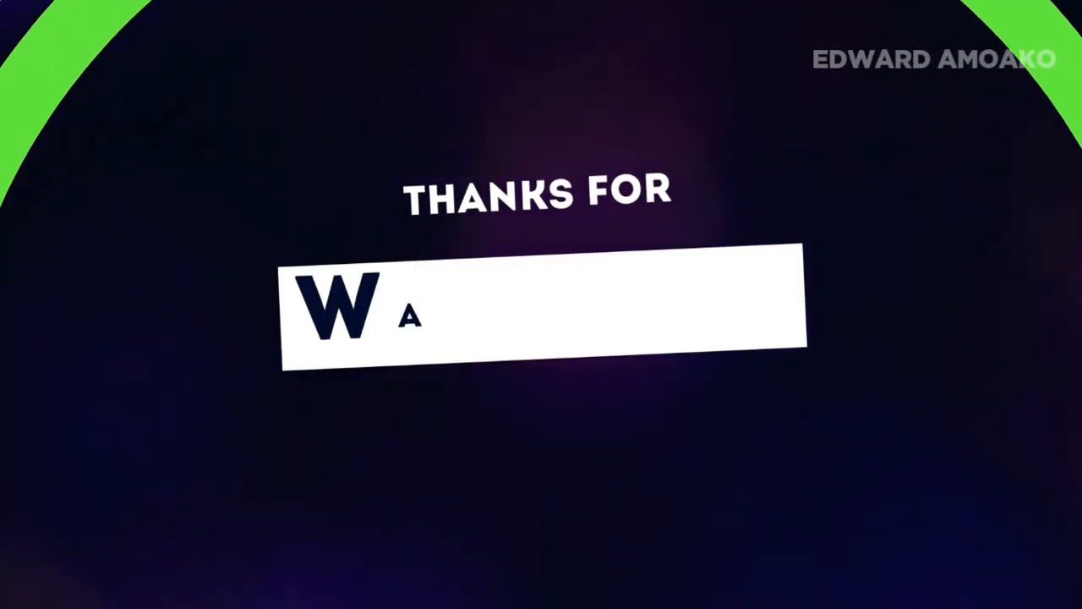